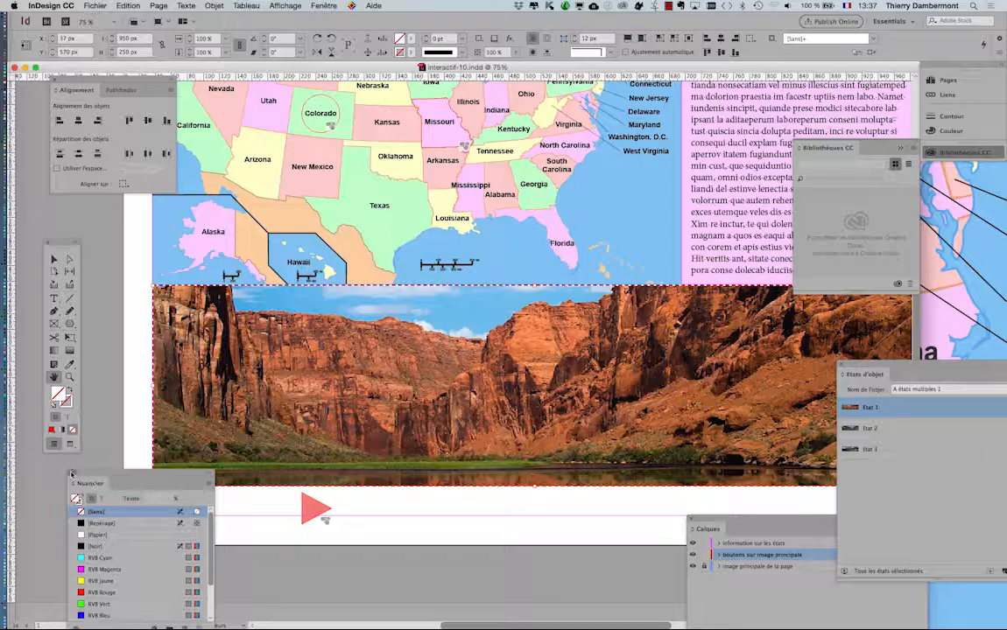
- Close the floating Nuancier, Etats d'objet, Bibliothèques CC and Calques palettes and fit the whole page in the window
left_click(72, 474)
left_click(842, 365)
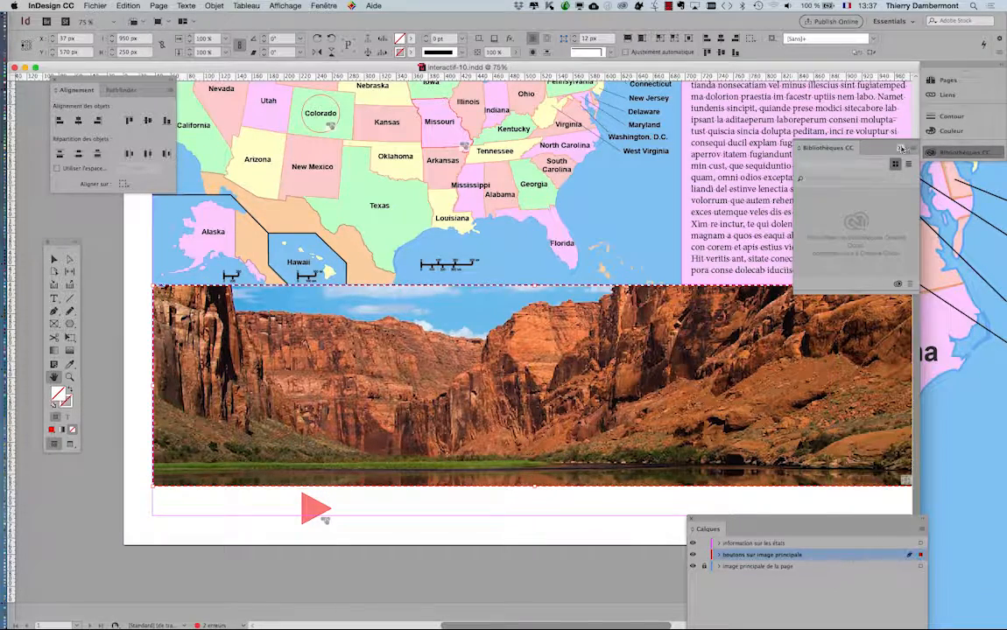
left_click(901, 149)
left_click(692, 520)
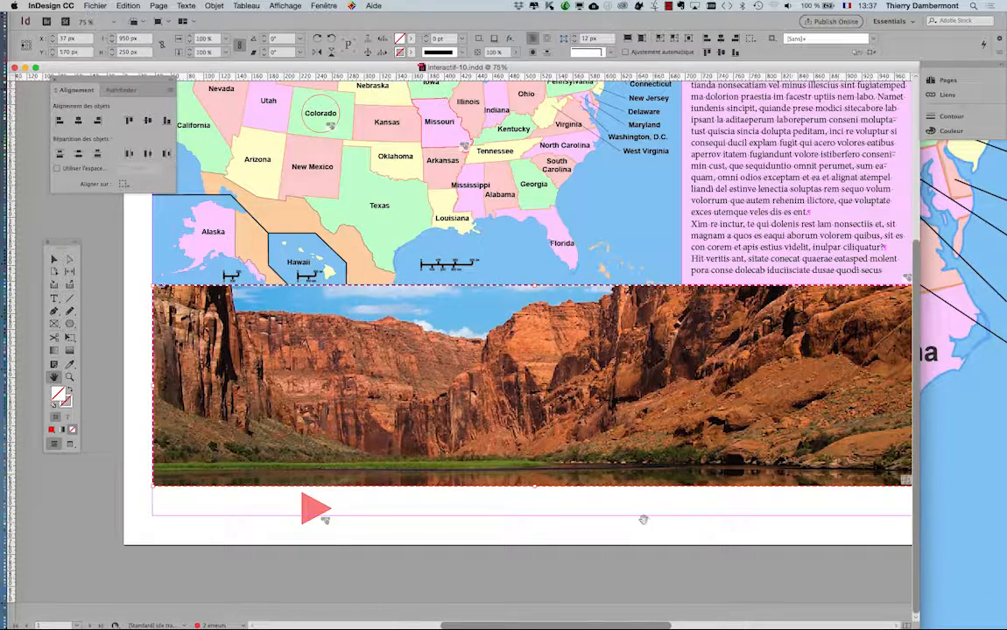
key("super+0")
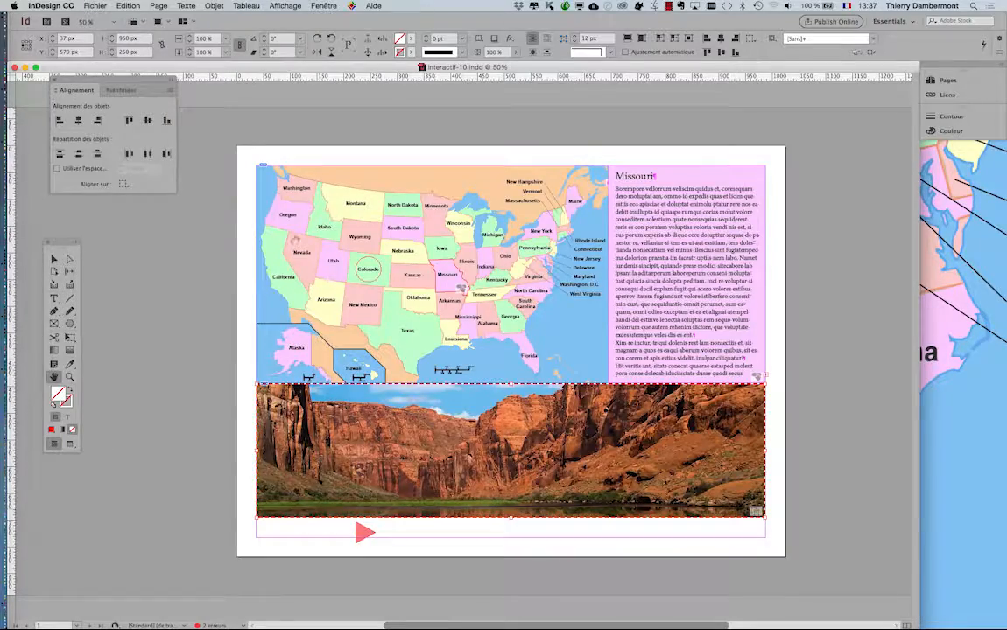
- Select both the red arrow button below the canyon picture and the canyon picture itself
left_click(55, 259)
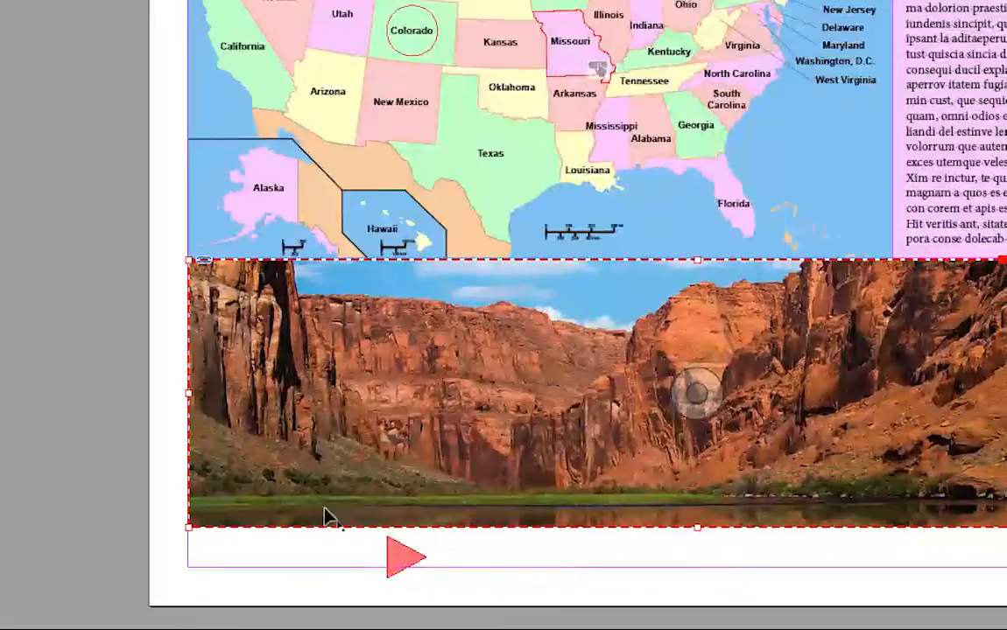
left_click(394, 563)
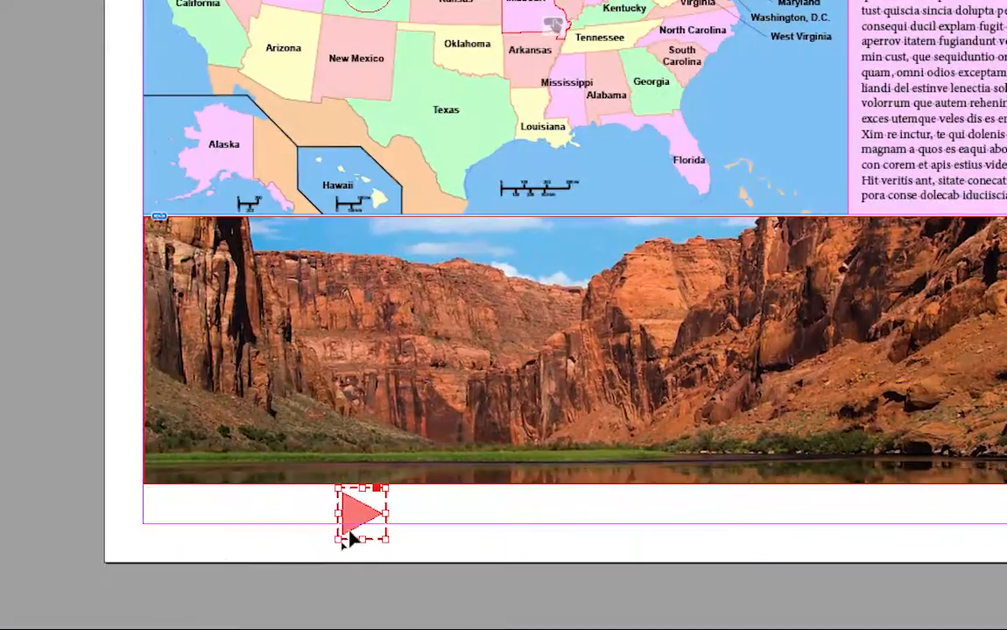
left_click(346, 584)
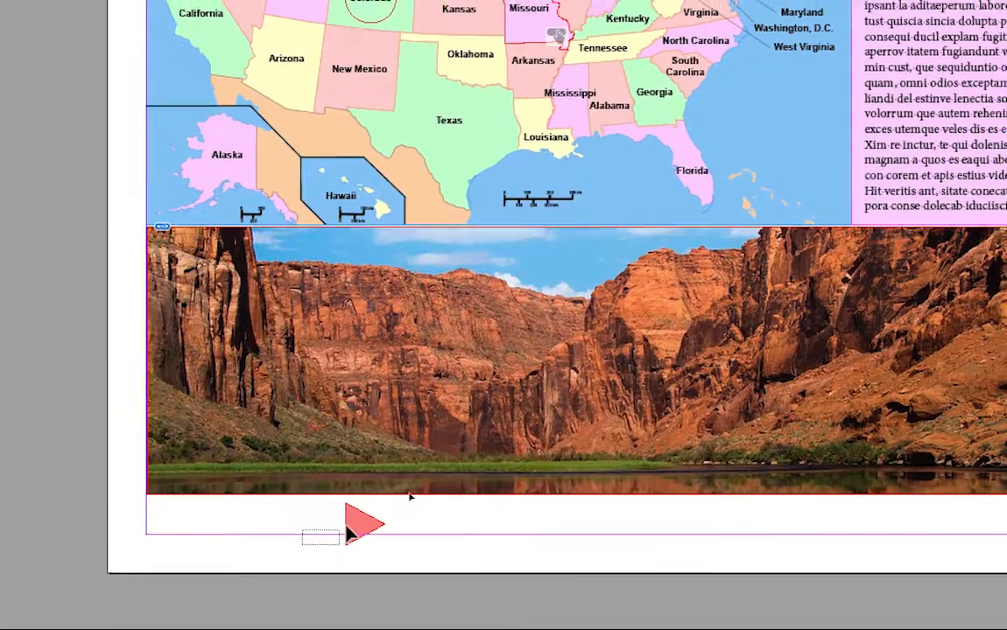
left_click(479, 437)
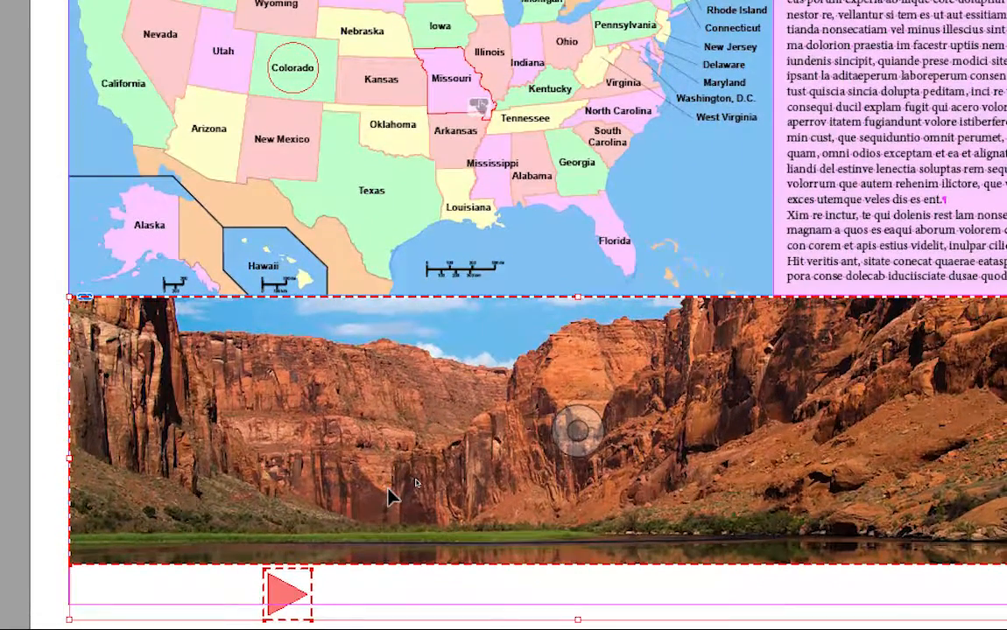
- Display the document's layers over the page and expand the layer "boutons sur image principale"
left_click(323, 6)
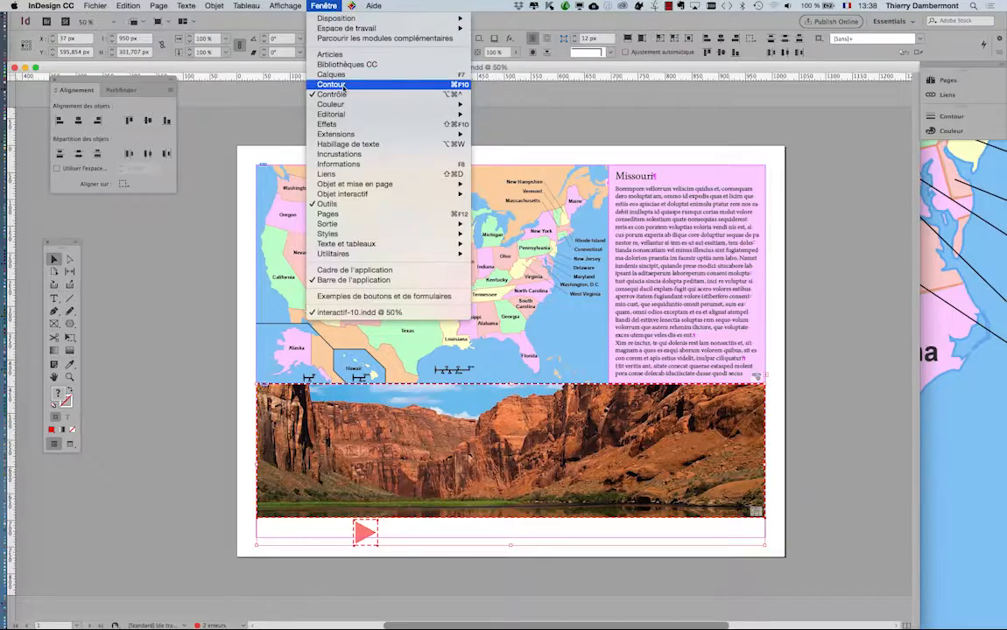
left_click(344, 77)
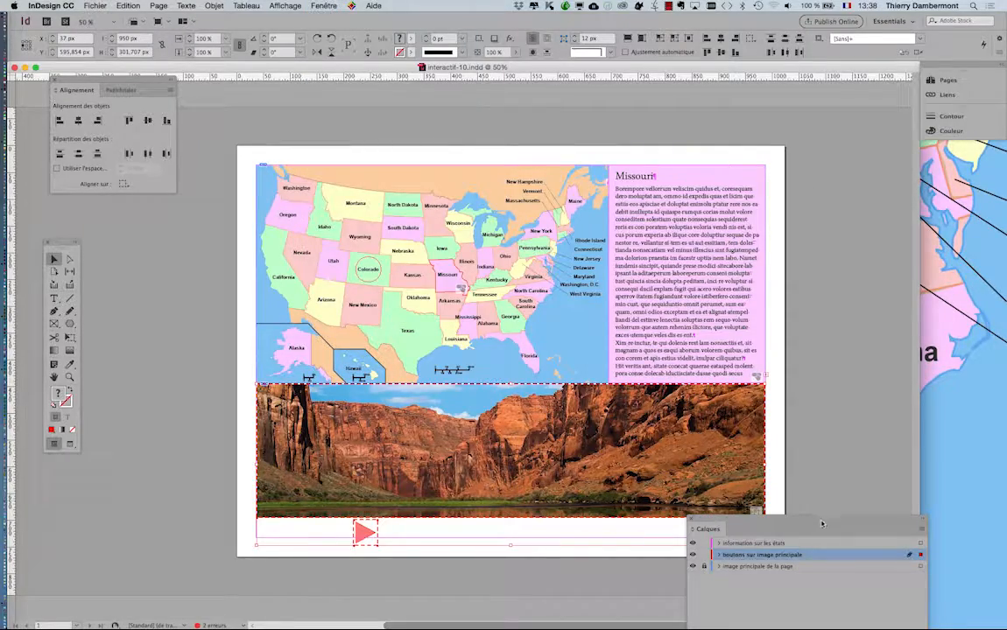
left_click_drag(814, 515, 766, 135)
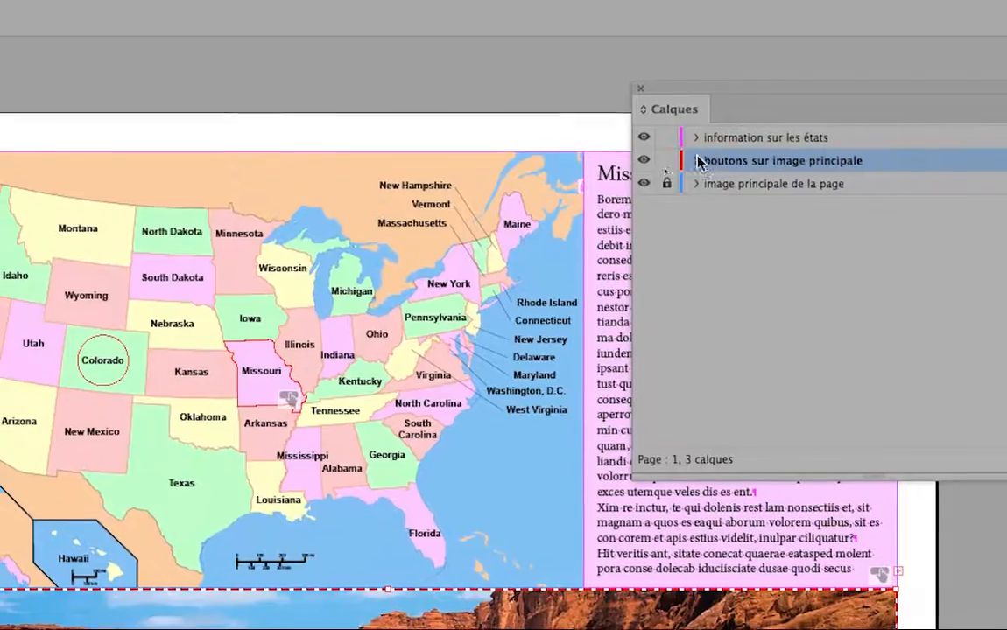
left_click(563, 206)
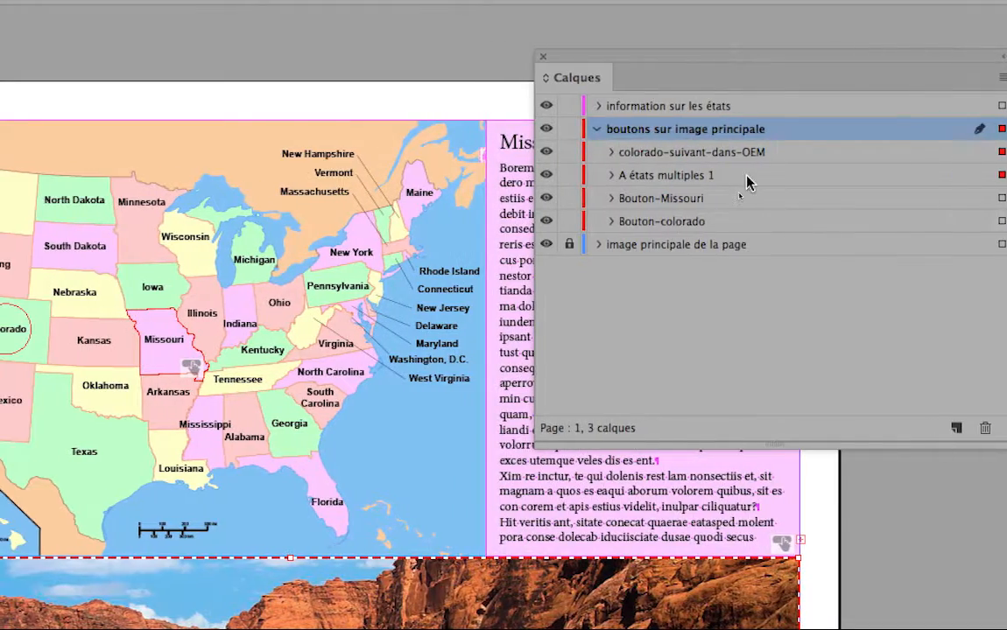
- Examine the entries "A états multiples 1" and "colorado-suivant-dans-OEM" in the layer, including the button's nested states
left_click(753, 178)
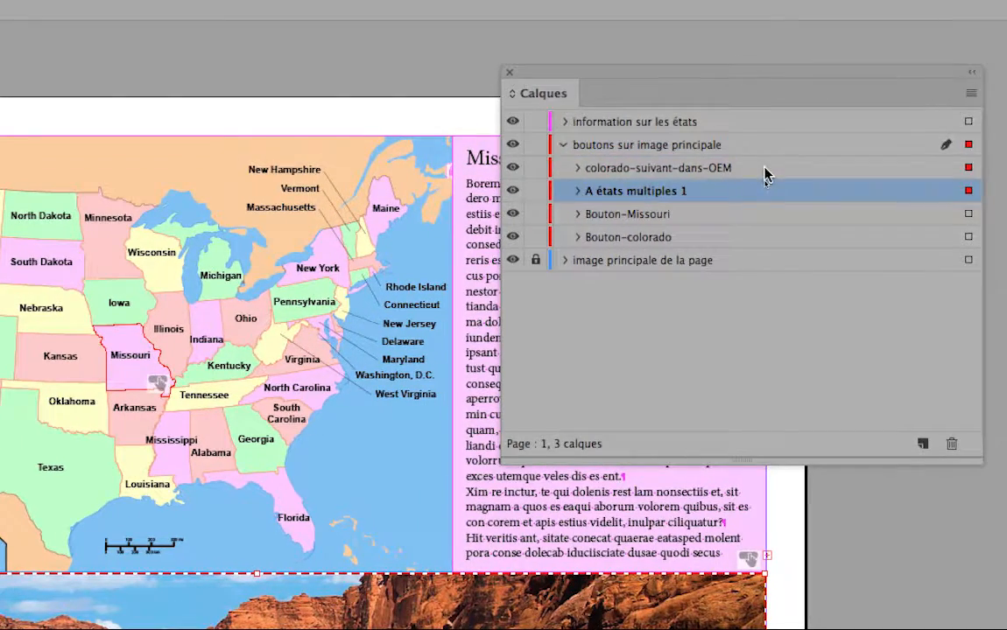
left_click(762, 153)
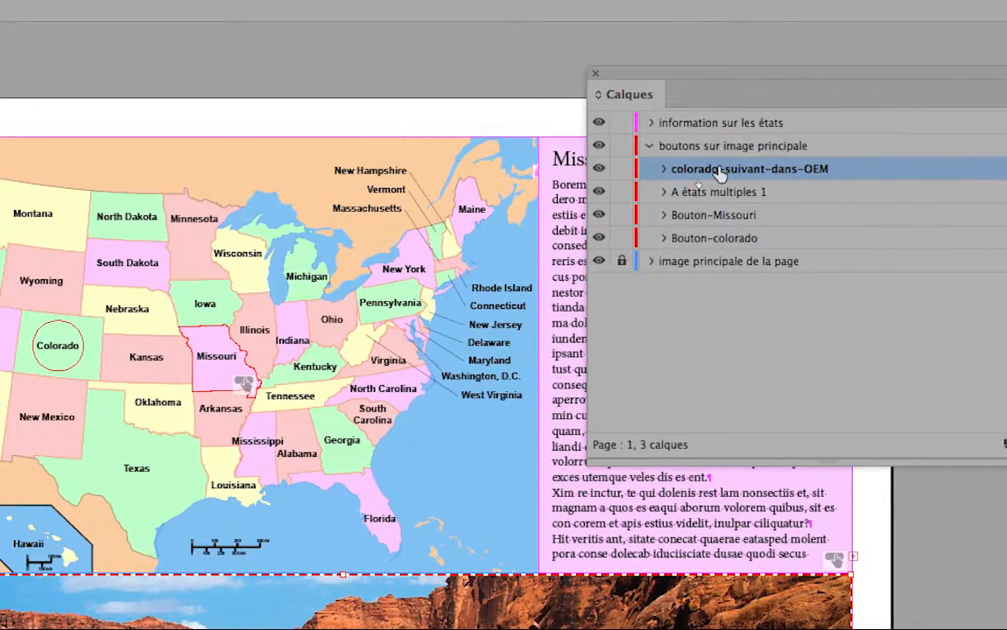
left_click(679, 169)
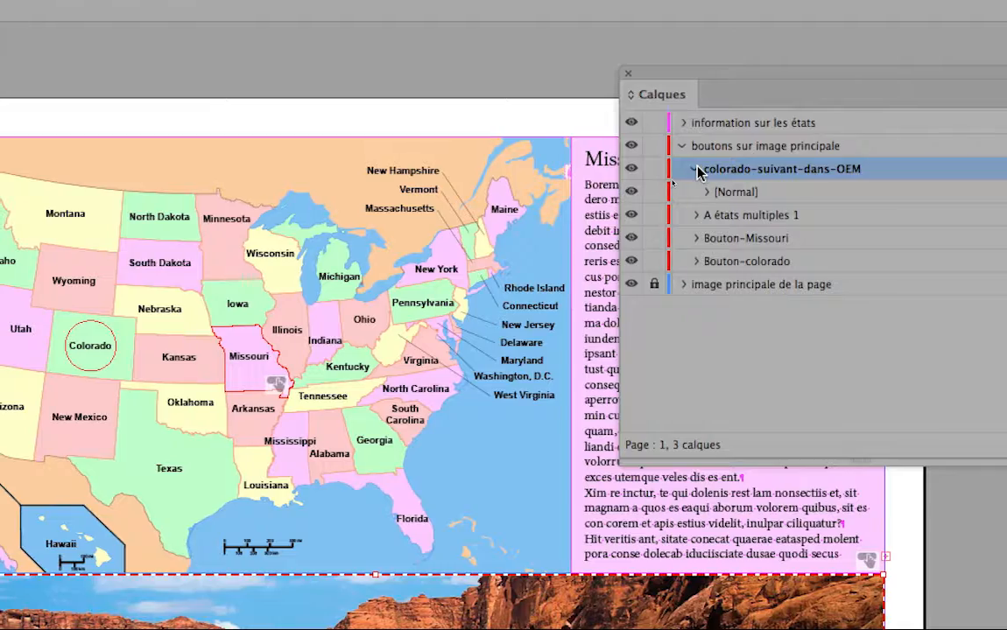
left_click(679, 169)
left_click(696, 185)
left_click(697, 182)
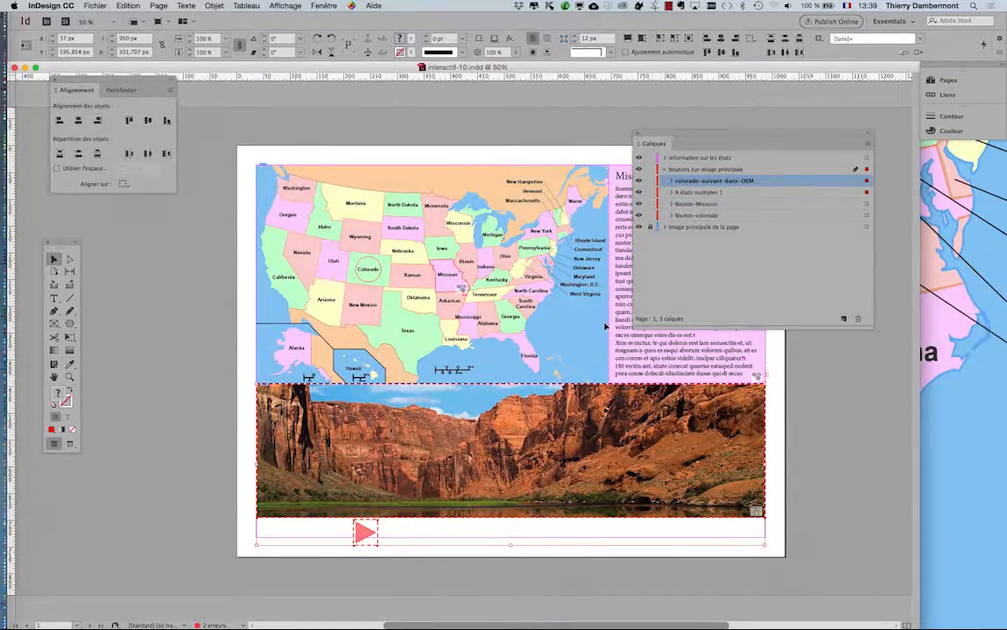
- Create a new one-page document in Web mode with the 1024 x 768 page format
left_click(96, 5)
mouse_move(89, 22)
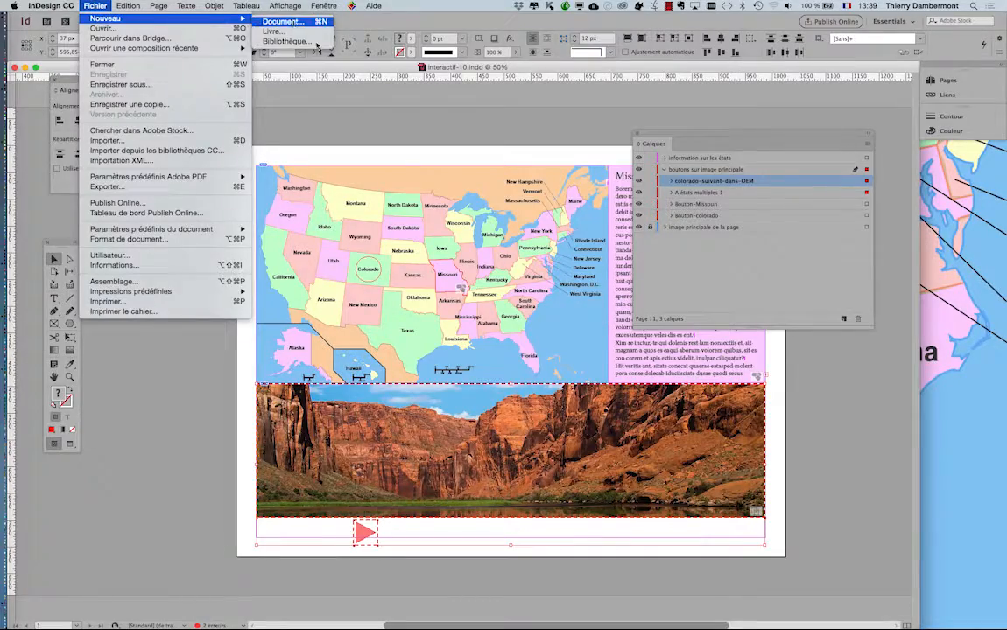
left_click(266, 21)
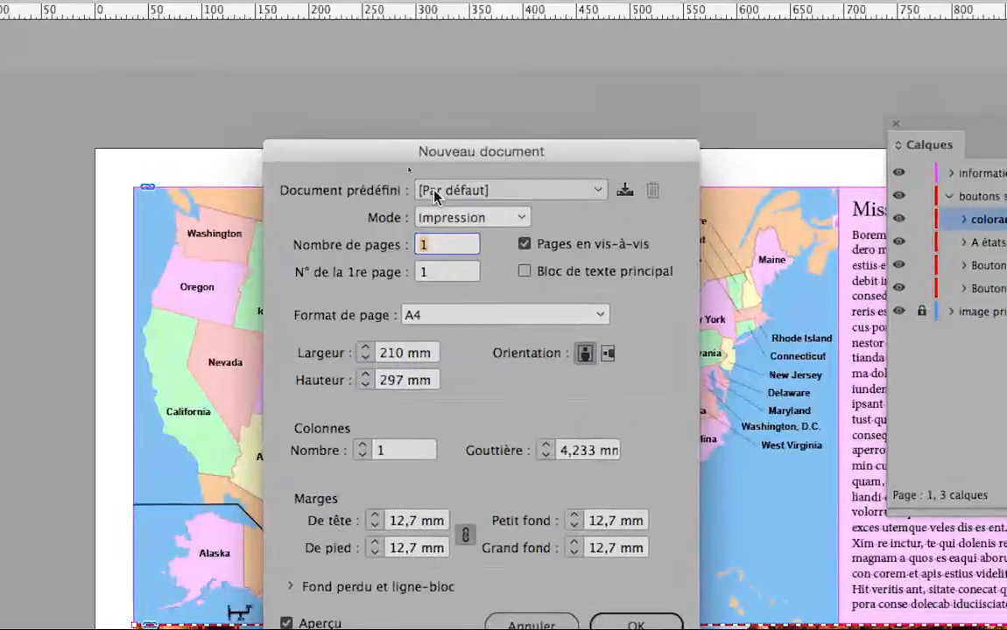
left_click(471, 217)
left_click(468, 263)
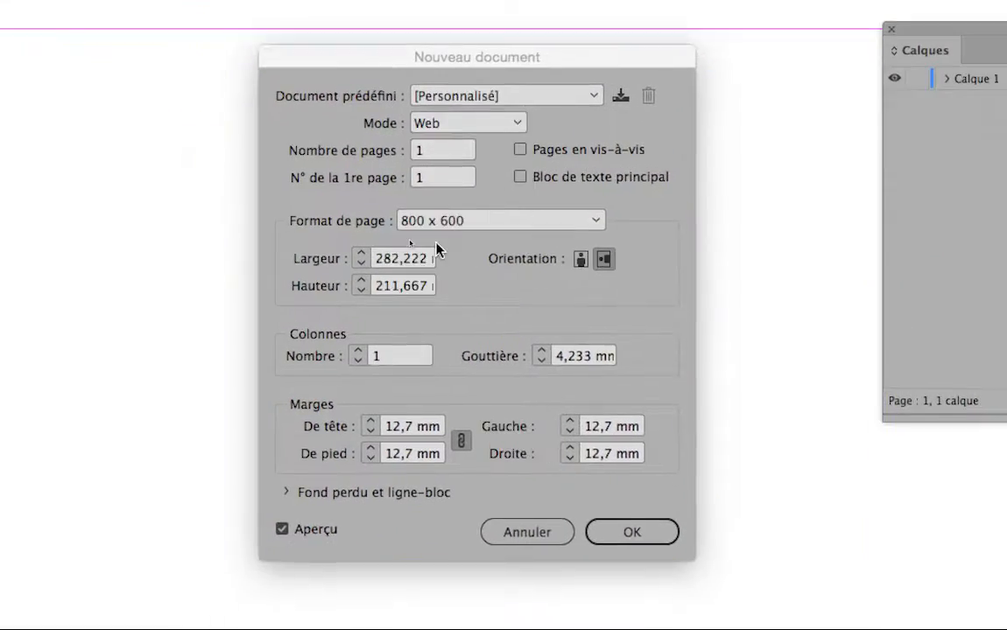
left_click(446, 220)
left_click(481, 413)
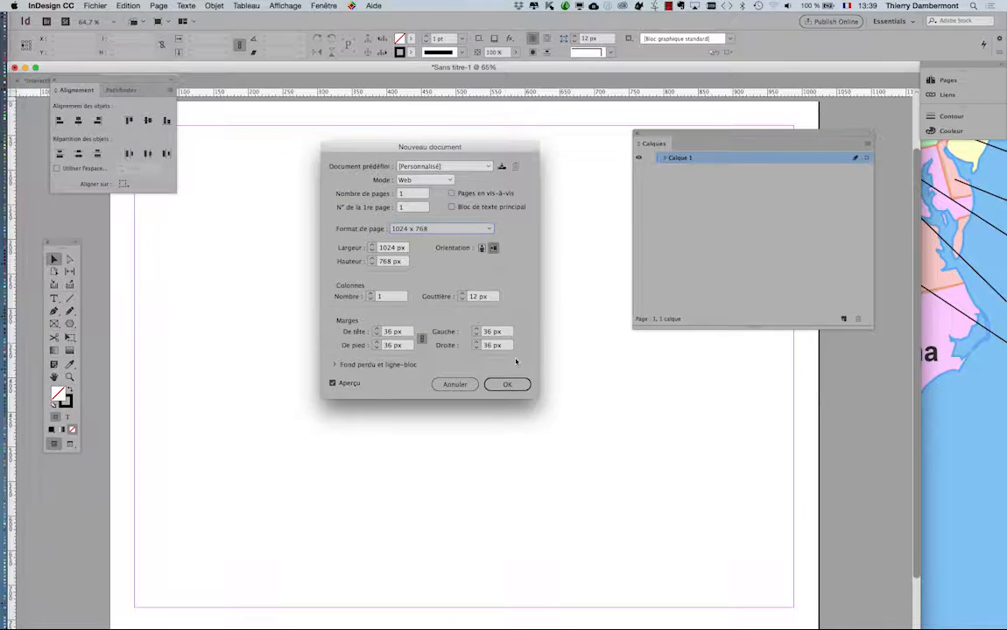
left_click(517, 509)
- Paste the copied canyon multi-state object and arrow button into the new document and expand Calque 1
key("super+v")
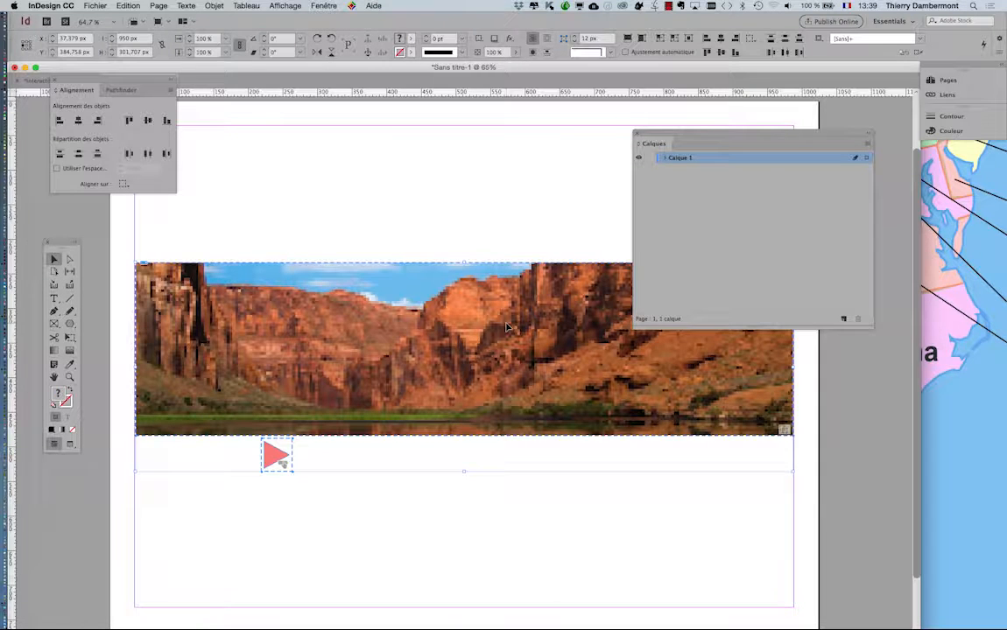
left_click(664, 158)
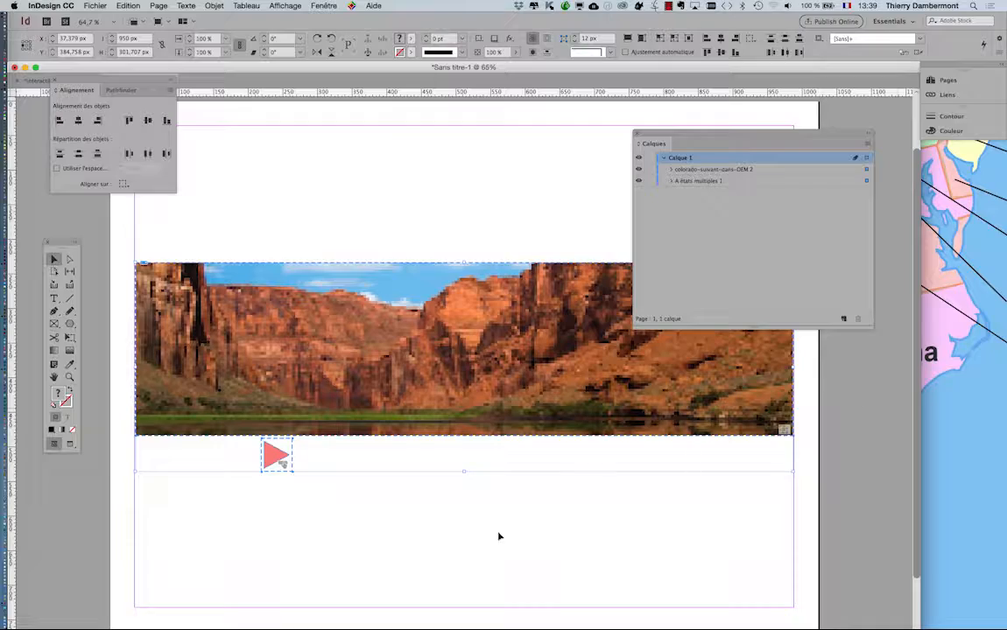
left_click(292, 481)
- Display the button settings of the pasted red arrow to examine its name, event and action
left_click(275, 458)
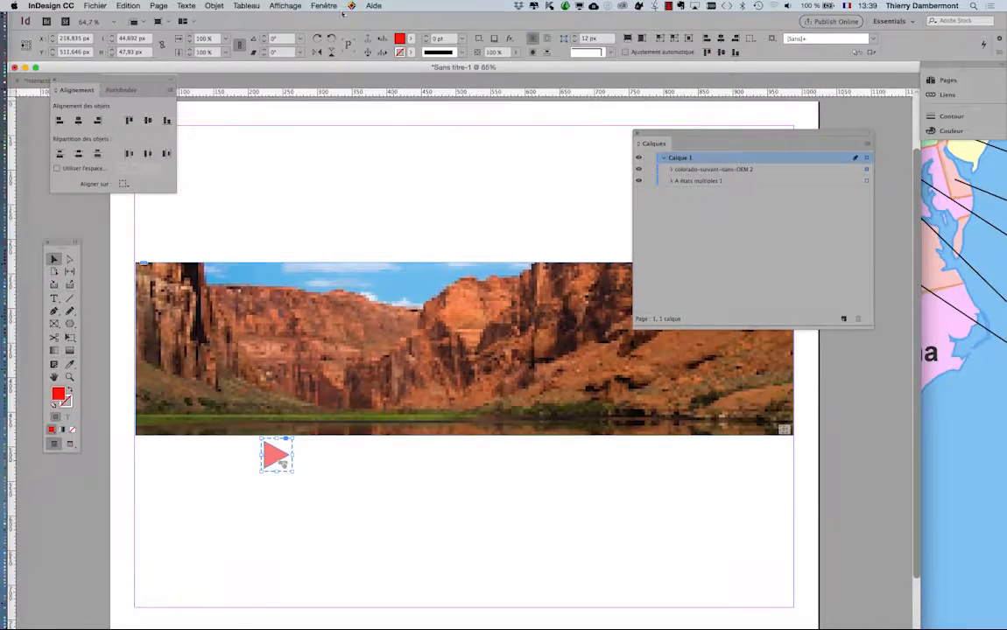
left_click(324, 6)
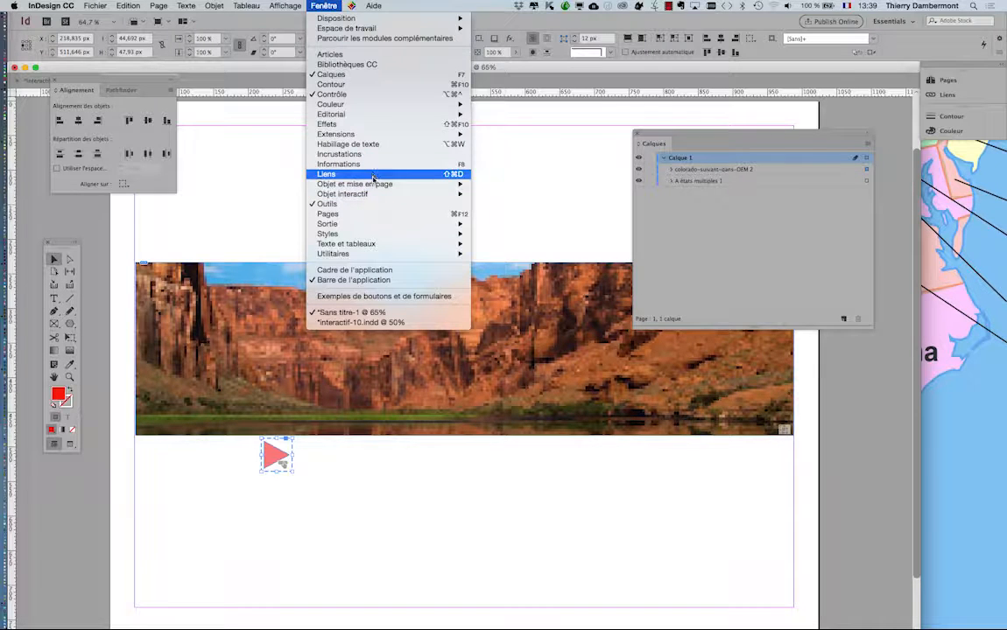
mouse_move(375, 187)
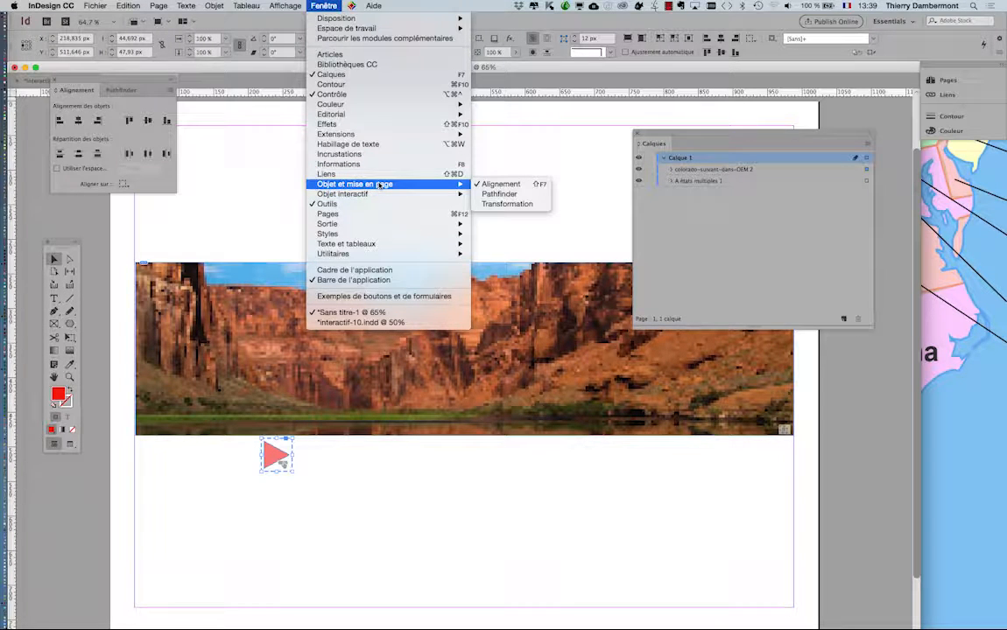
mouse_move(408, 194)
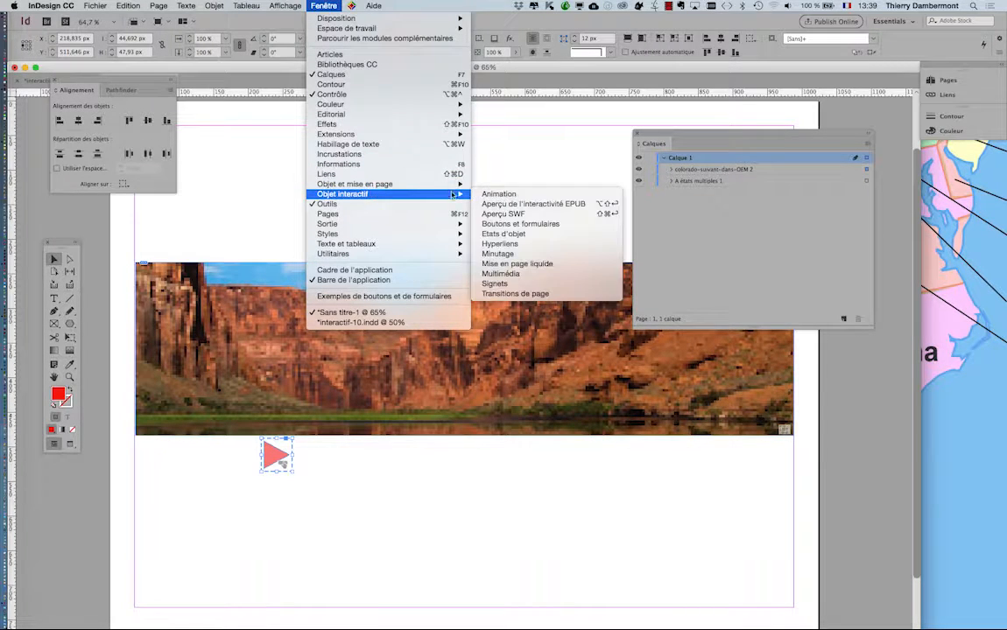
left_click(517, 225)
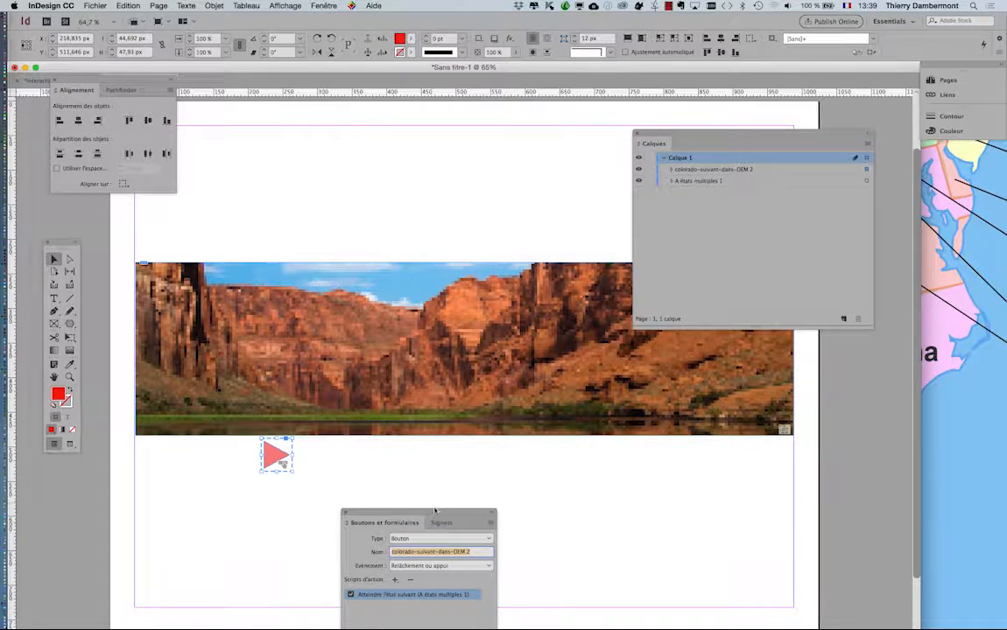
left_click_drag(435, 510, 432, 258)
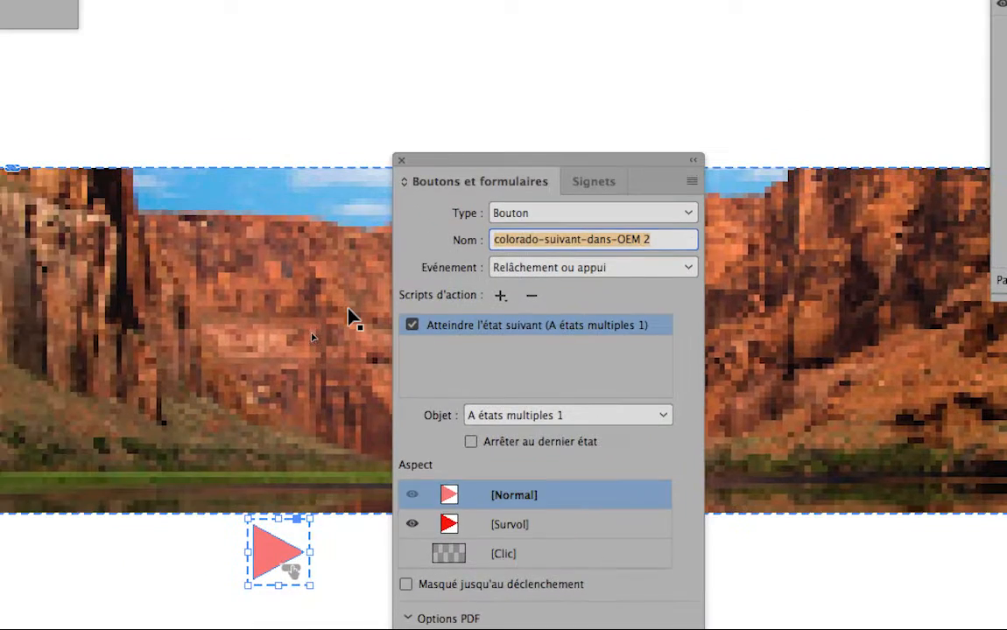
- Display the object states of the pasted canyon picture and place the list above the picture
left_click(195, 266)
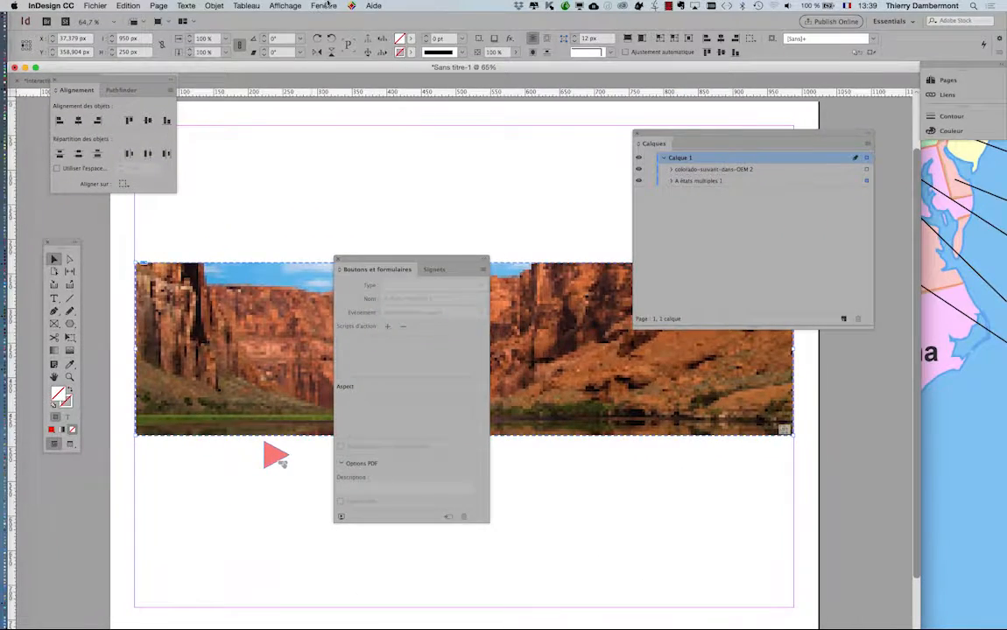
left_click(324, 6)
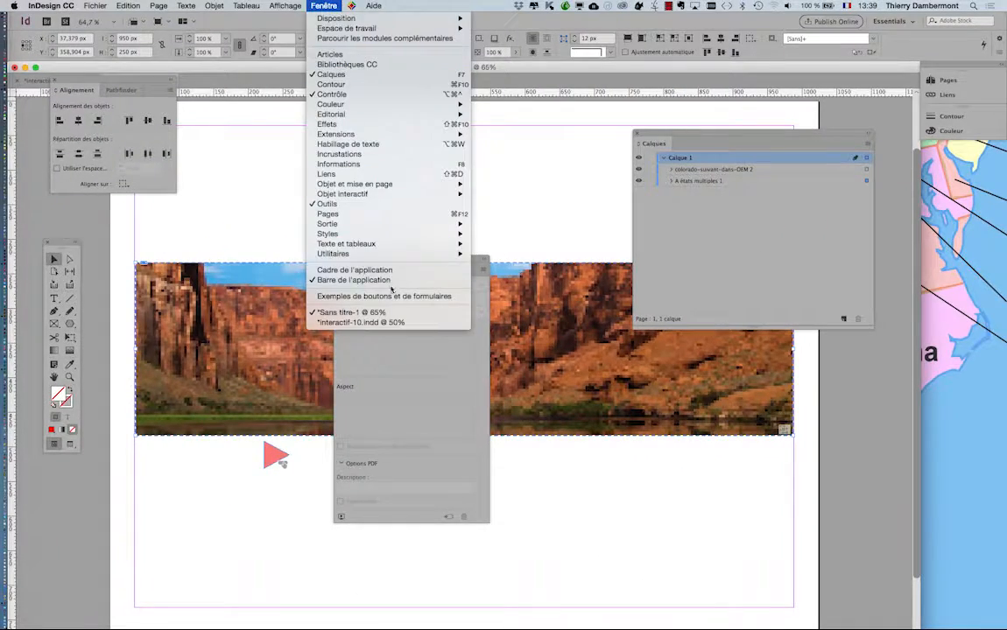
mouse_move(411, 193)
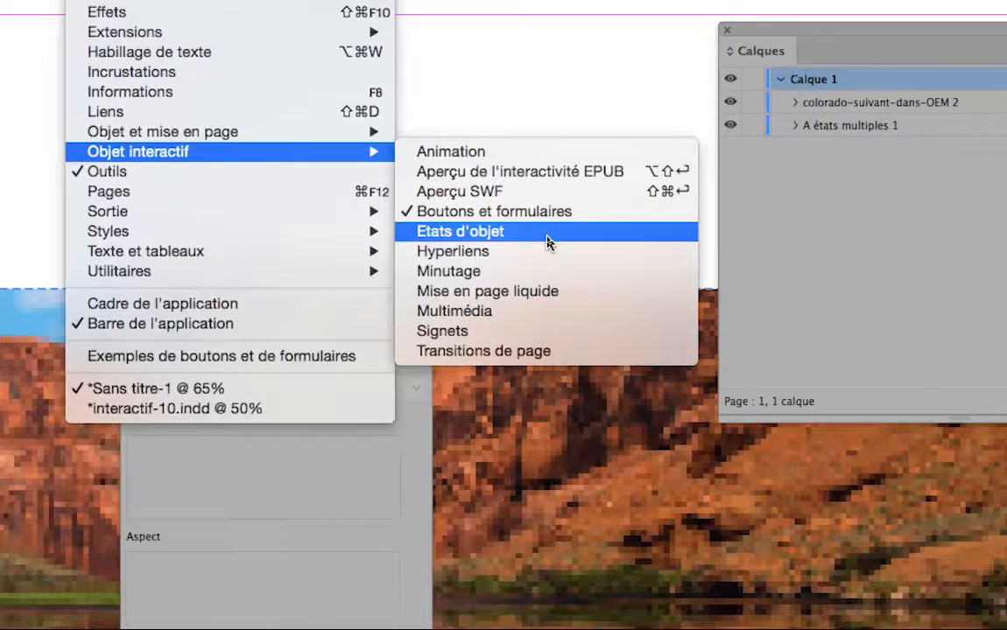
left_click(548, 235)
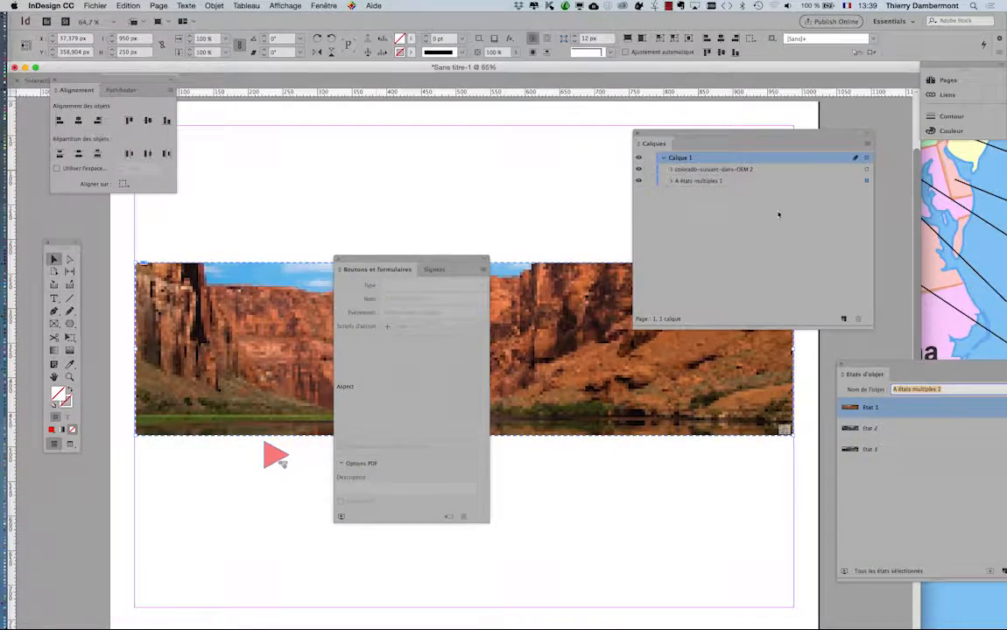
left_click_drag(879, 370, 333, 136)
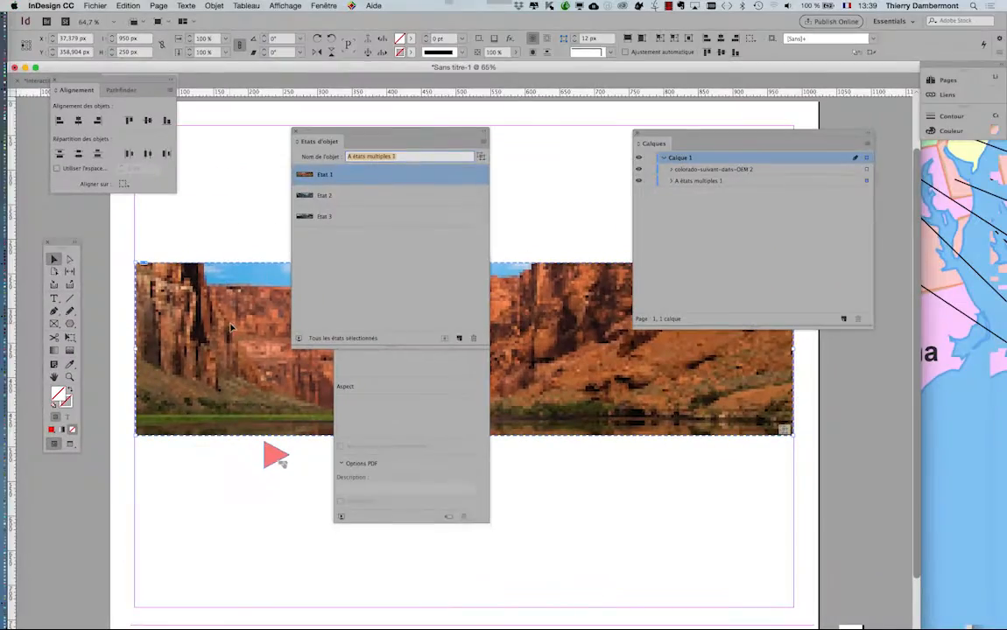
- Set the display performance to high quality and move the layer list aside to uncover the picture
left_click(285, 6)
mouse_move(339, 172)
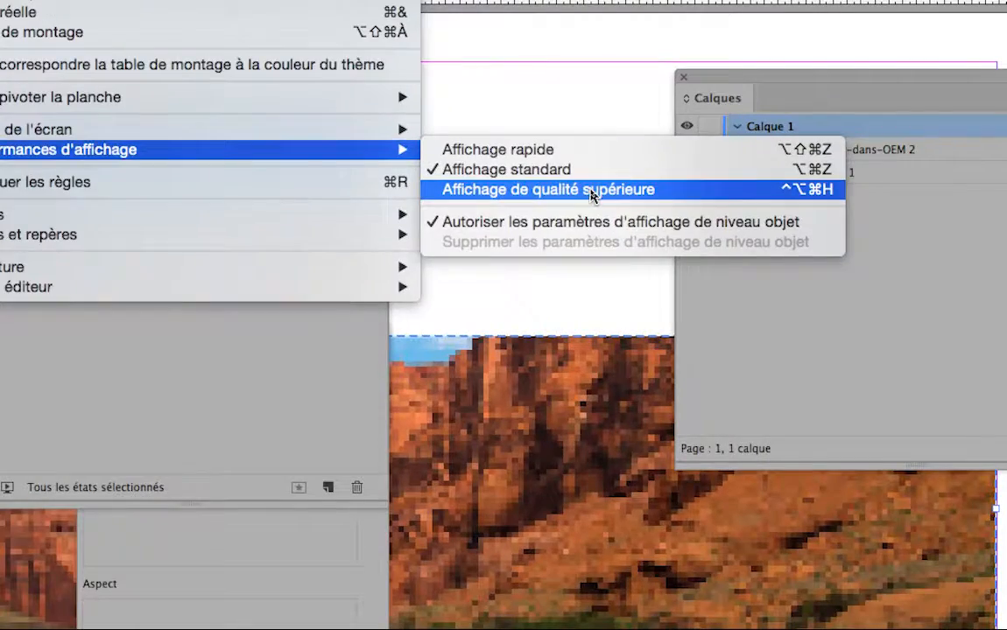
left_click(592, 190)
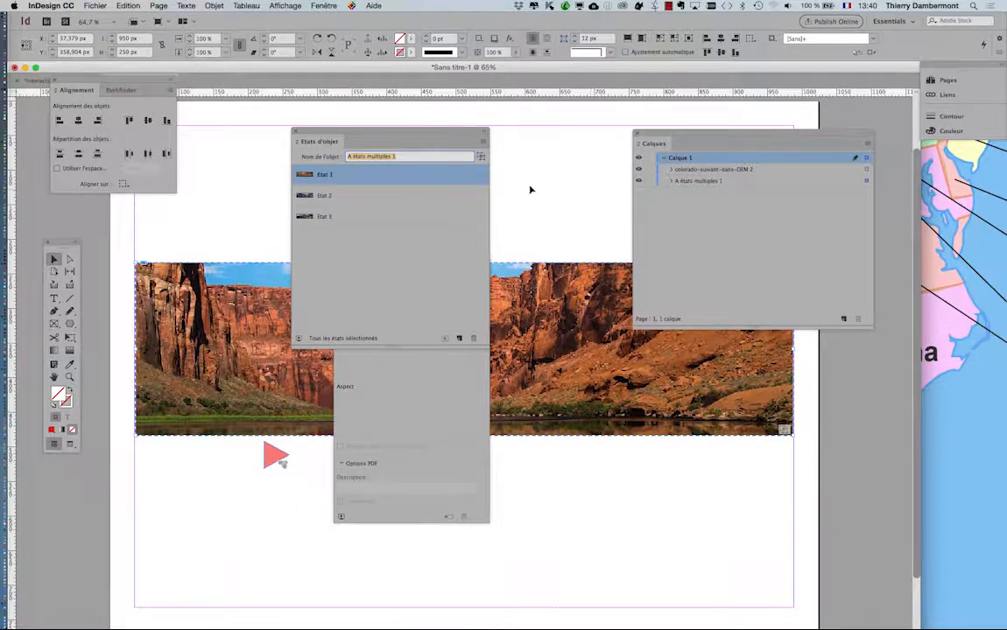
left_click_drag(682, 133, 776, 105)
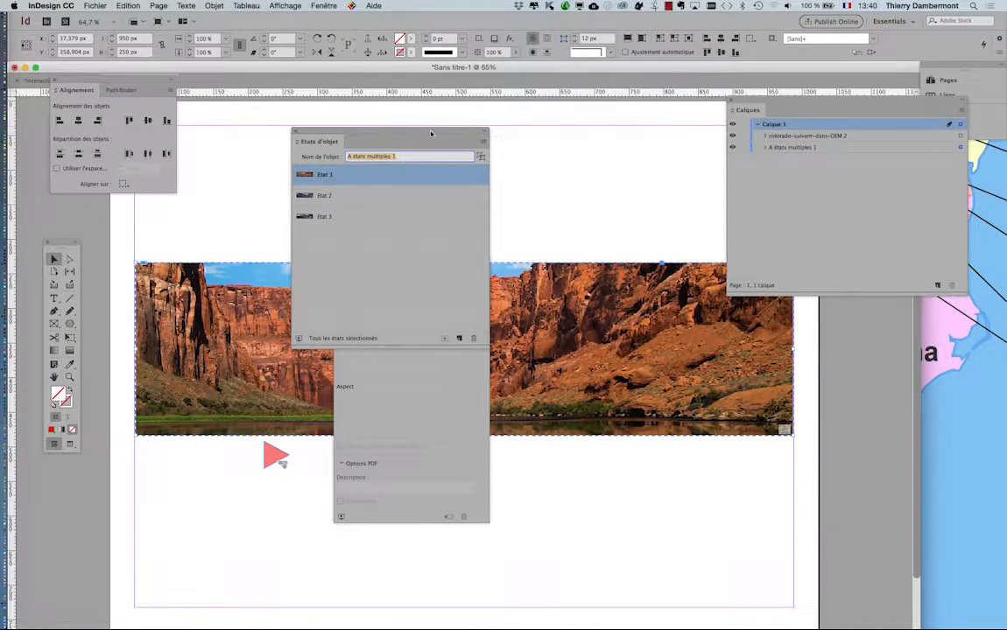
- Move the object states and button settings off the picture's centre and display the red arrow's button settings
left_click_drag(430, 133, 879, 346)
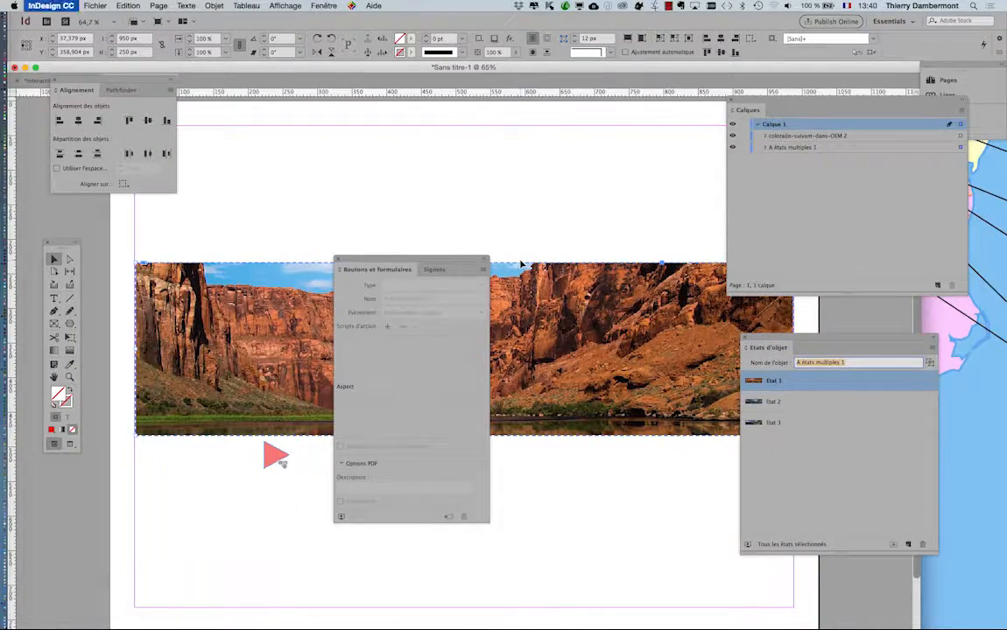
left_click_drag(430, 263, 338, 109)
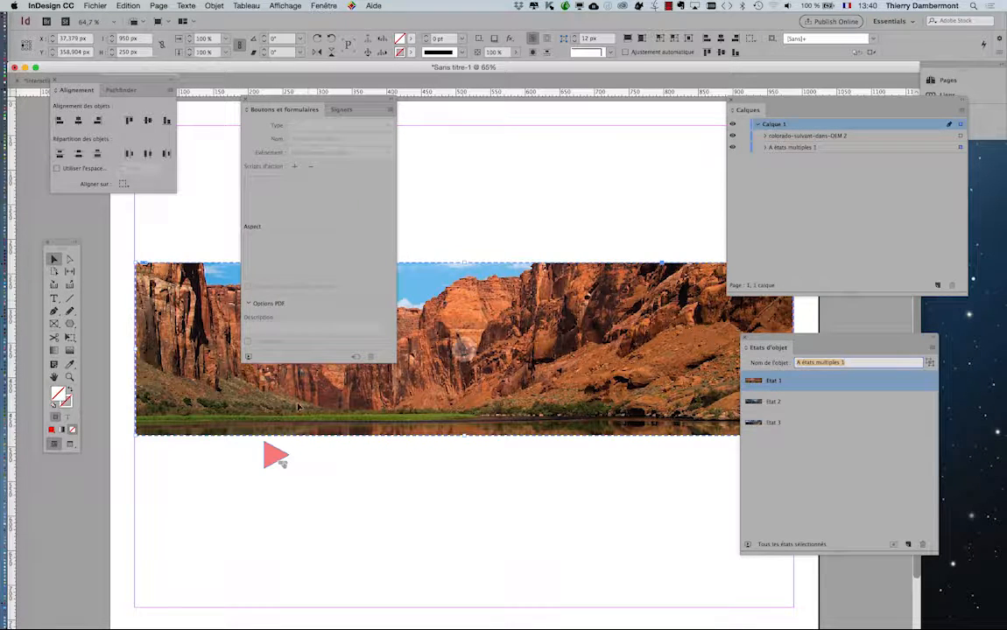
left_click(274, 459)
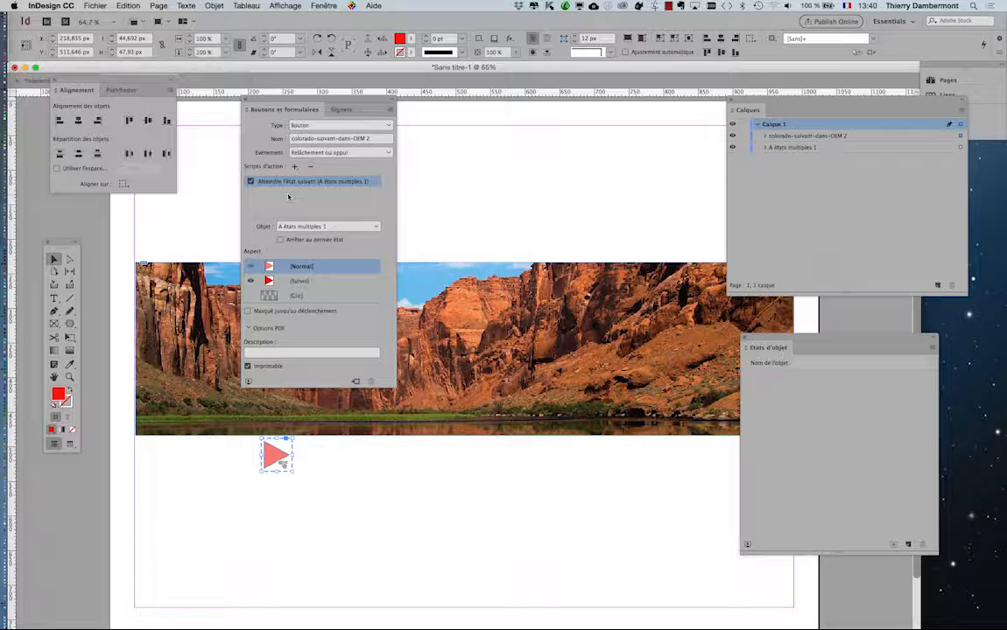
- Deselect the red arrow, move the button settings clear of the picture and zoom out to 50%
left_click(504, 234)
left_click_drag(308, 102, 121, 466)
key("super+minus")
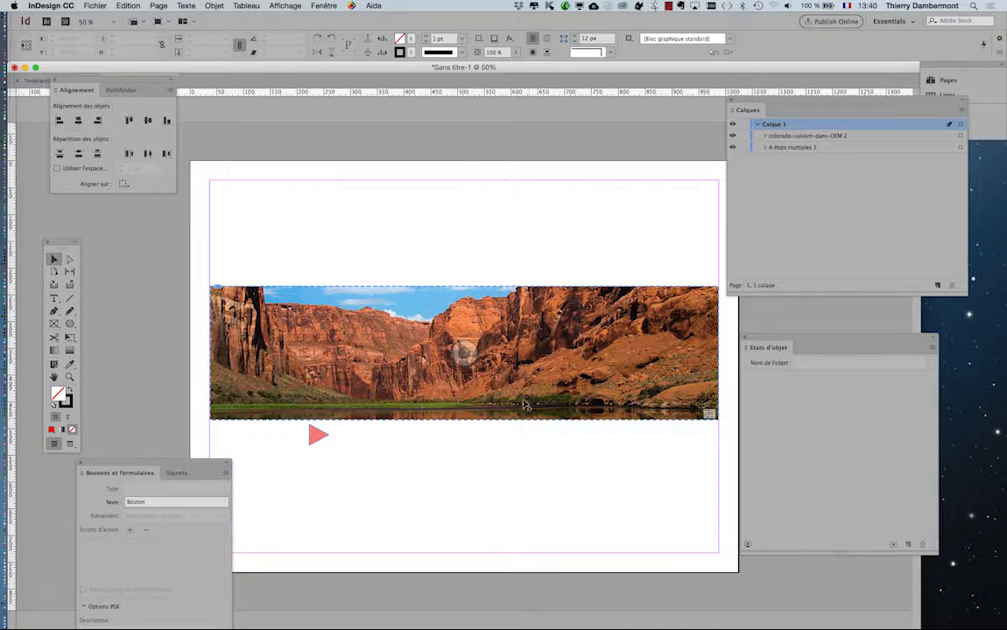
- Open the EPUB interactivity preview of the new document
left_click(285, 6)
mouse_move(323, 5)
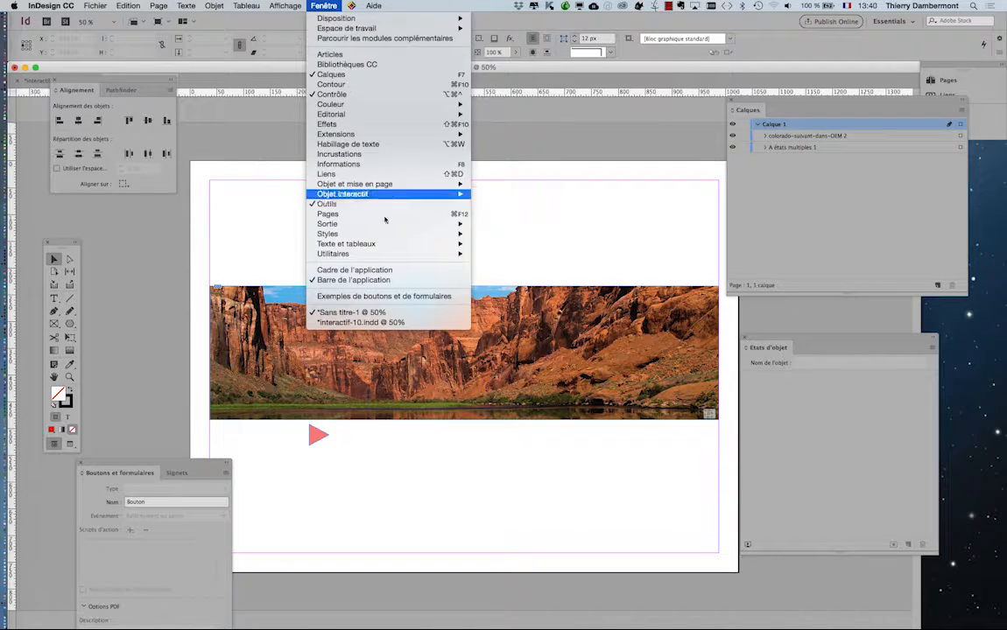
mouse_move(412, 193)
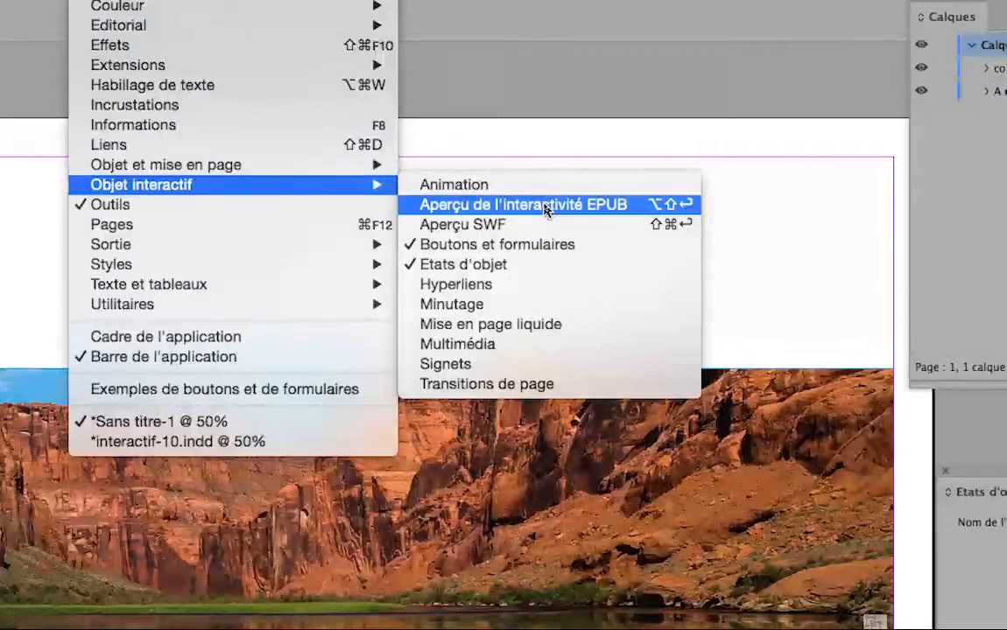
left_click(544, 206)
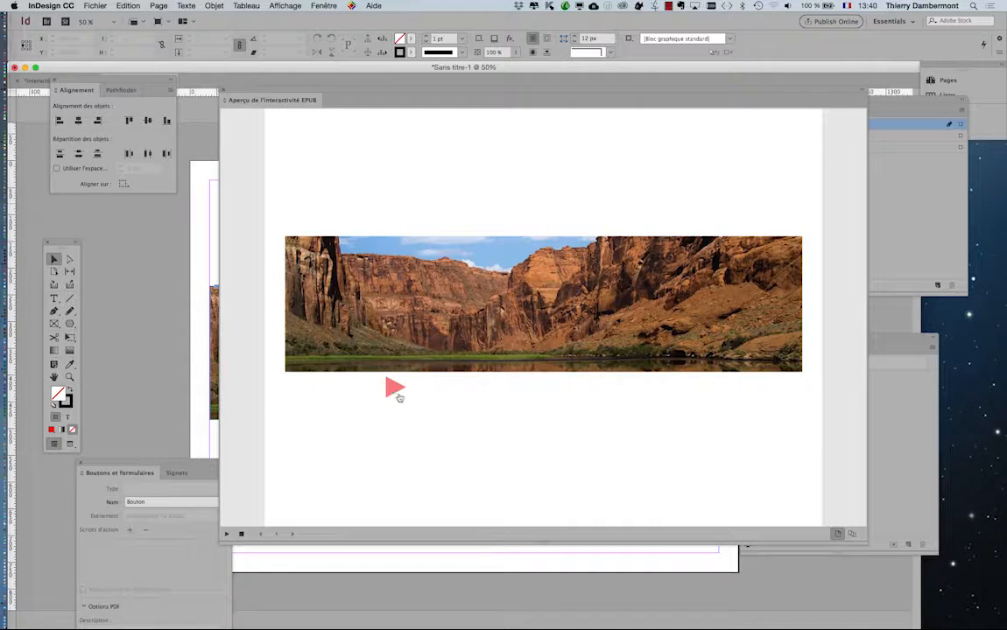
- Test the red arrow button repeatedly in the preview to cycle through the landscape picture's states
left_click(394, 391)
left_click(394, 391)
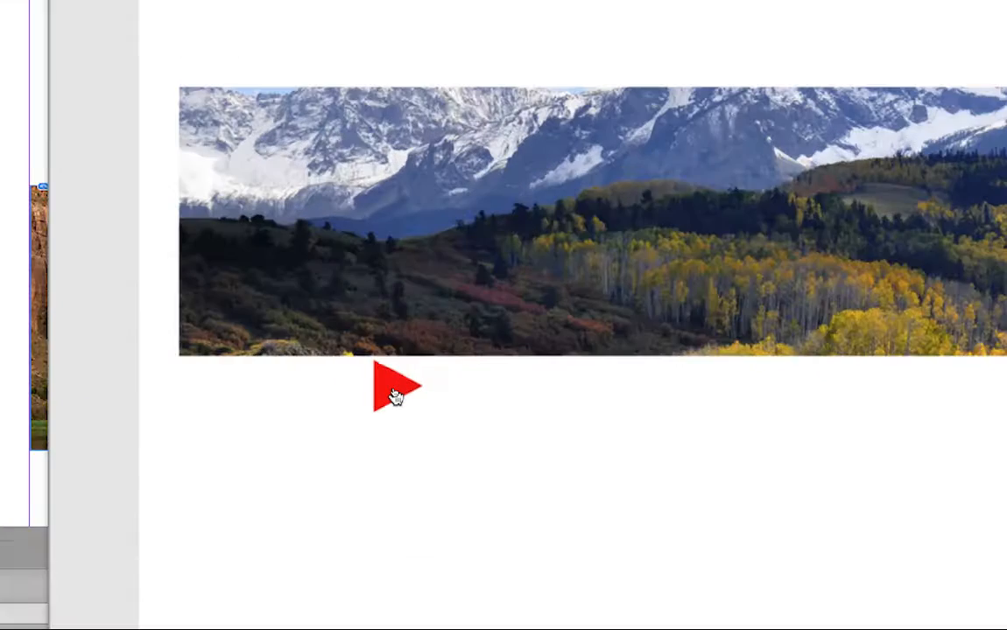
left_click(394, 391)
left_click(394, 391)
left_click(394, 391)
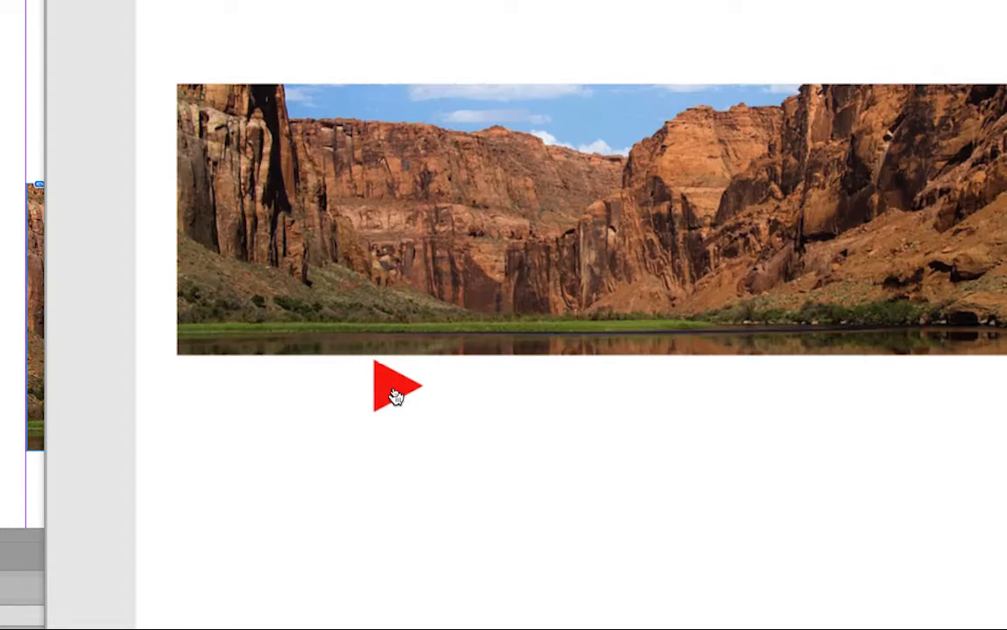
left_click(394, 391)
left_click(394, 391)
left_click(394, 391)
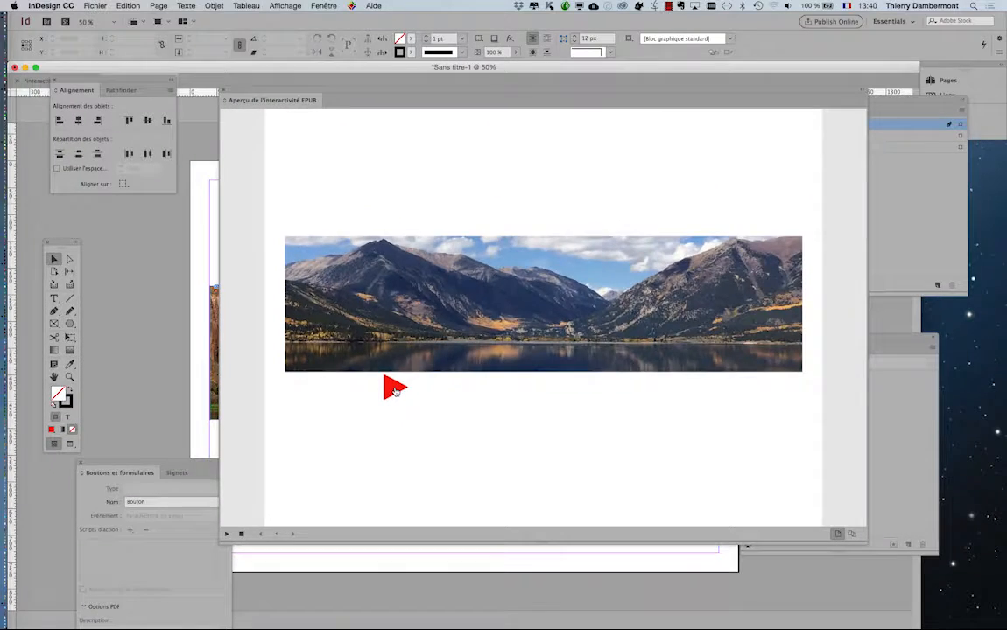
left_click(394, 391)
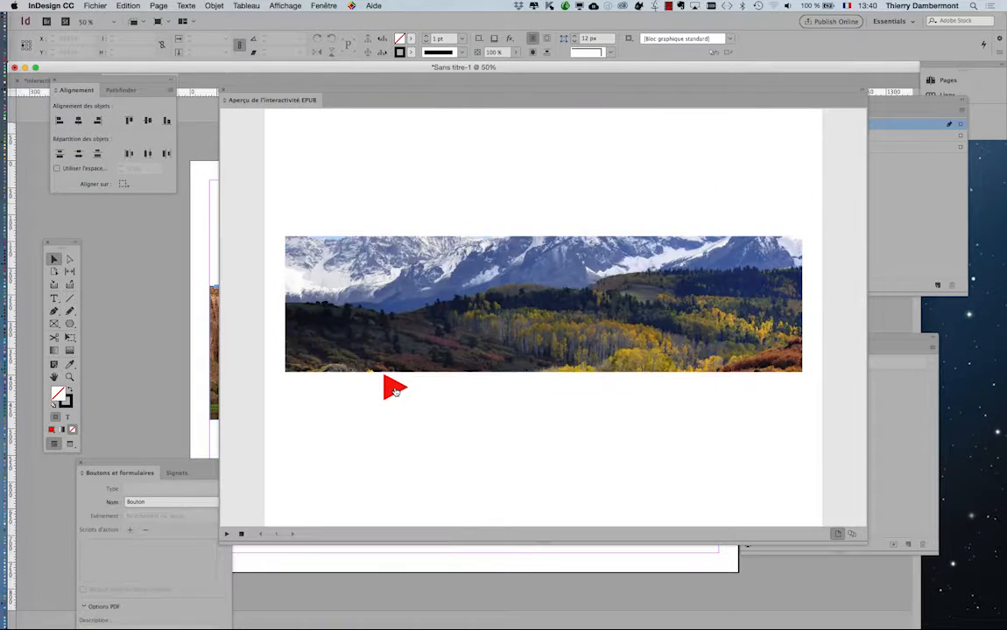
left_click(394, 392)
left_click(394, 392)
left_click(394, 391)
left_click(394, 391)
left_click(394, 392)
left_click(396, 392)
left_click(396, 392)
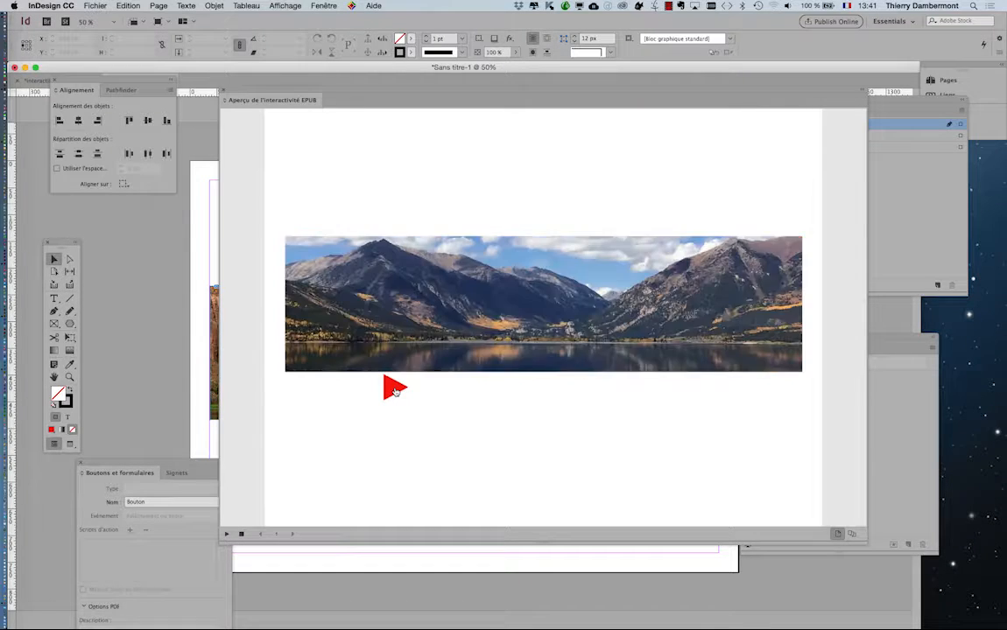
left_click(396, 391)
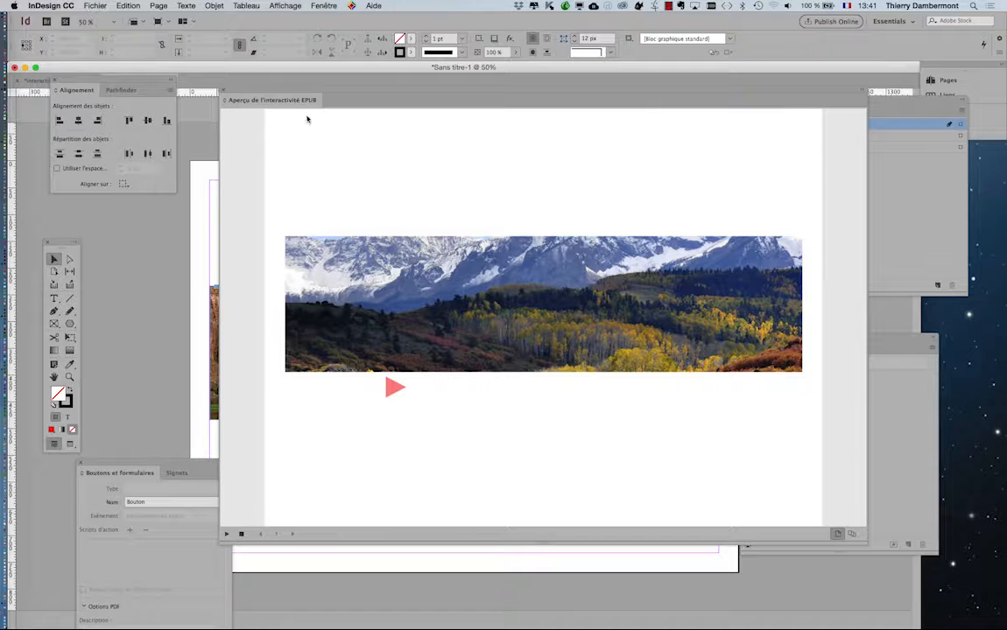
- Review where the EPUB interactivity preview is found among the interactive object commands, and close the preview and the alignment settings
left_click_drag(249, 99, 300, 101)
left_click(323, 5)
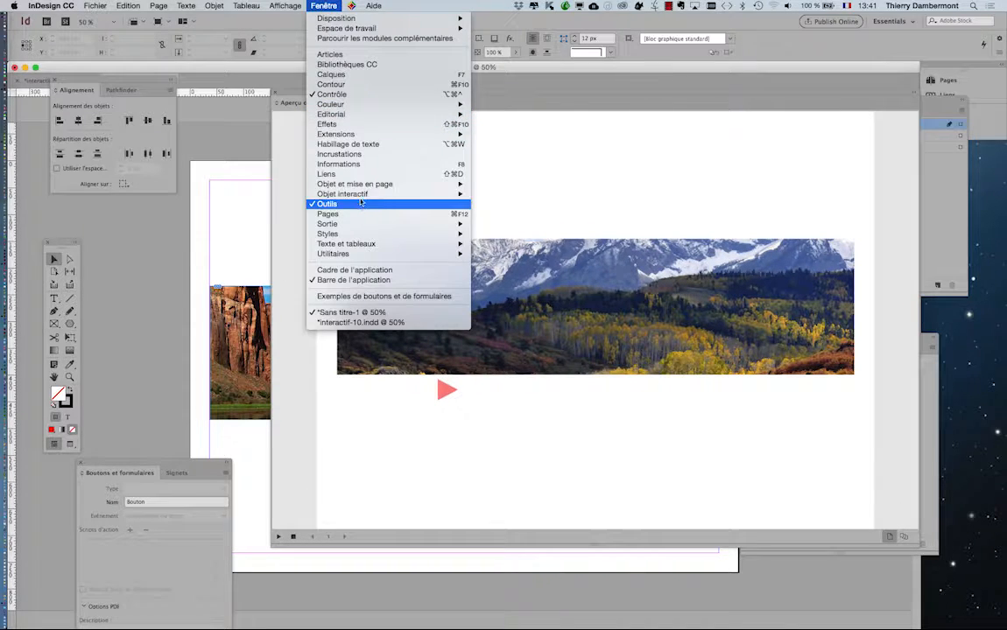
mouse_move(368, 194)
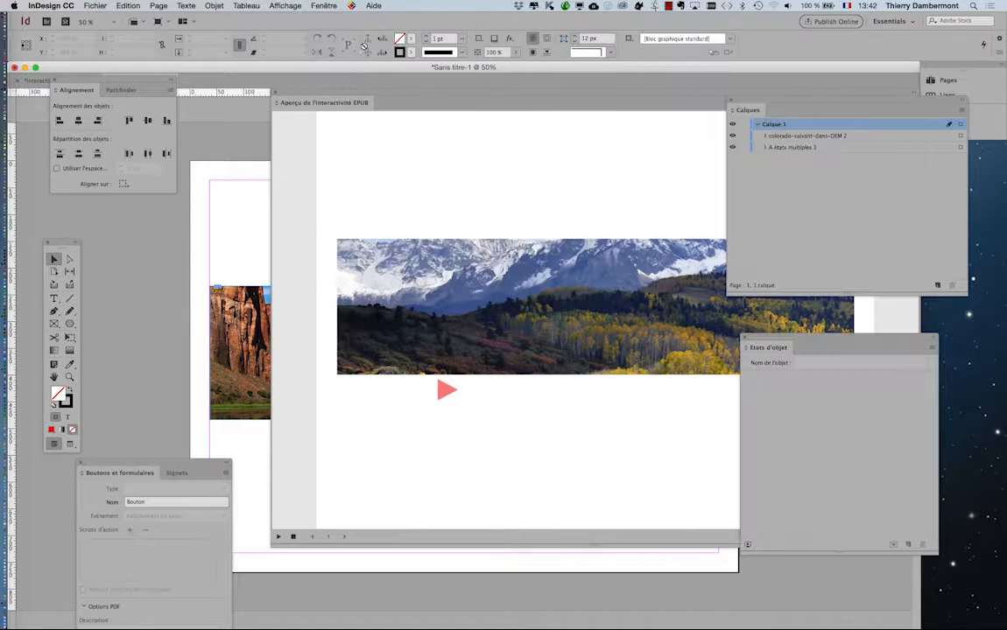
left_click(328, 6)
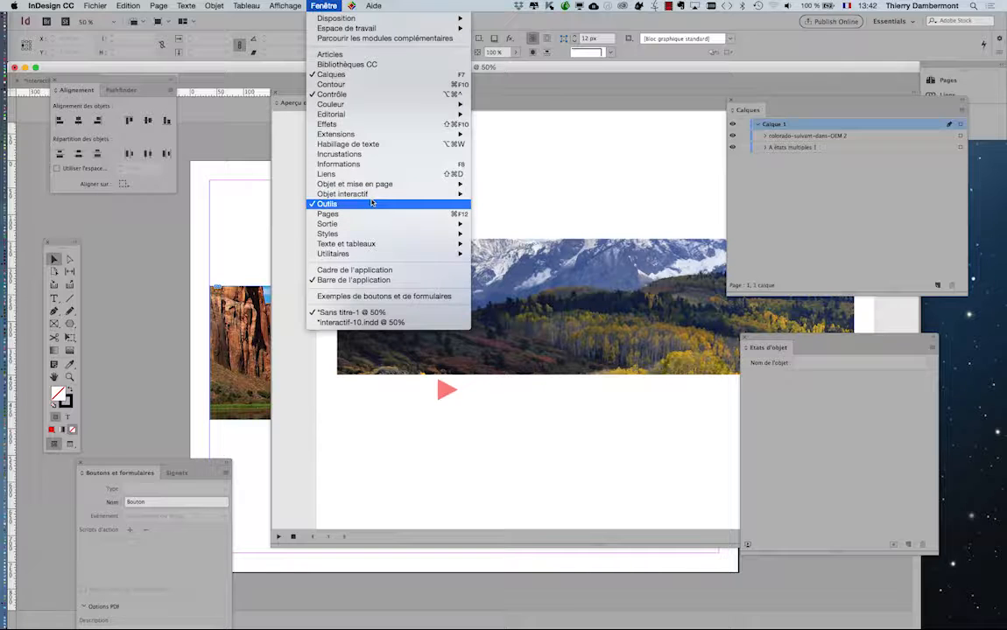
mouse_move(378, 194)
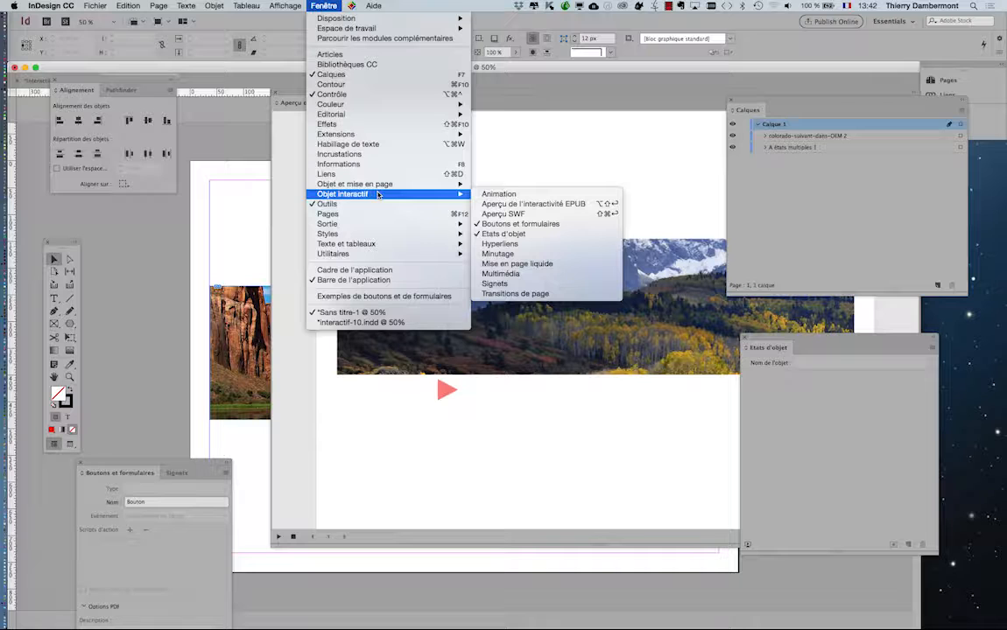
left_click(533, 204)
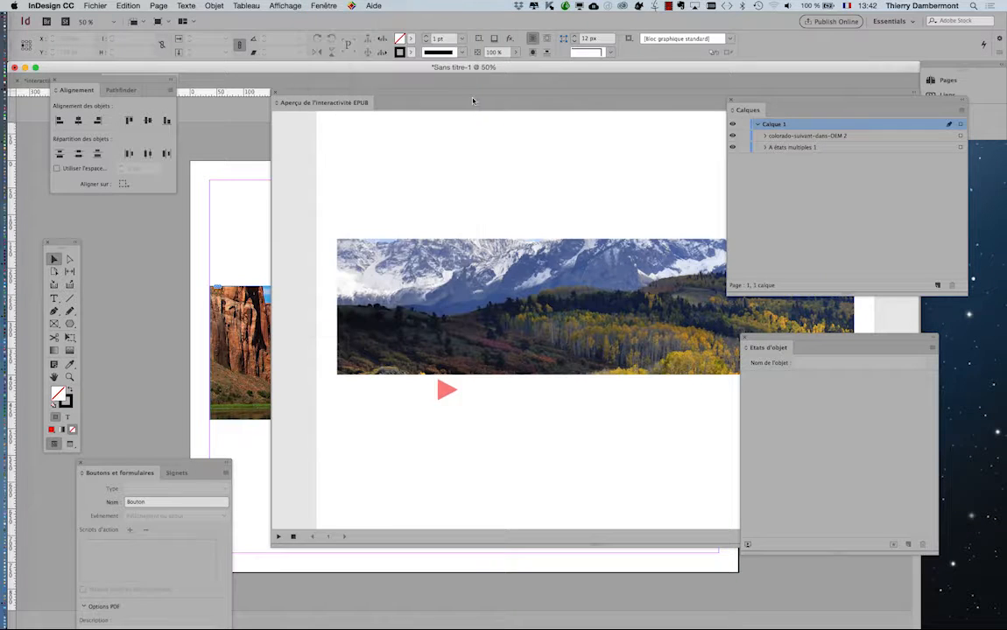
left_click_drag(356, 109, 391, 125)
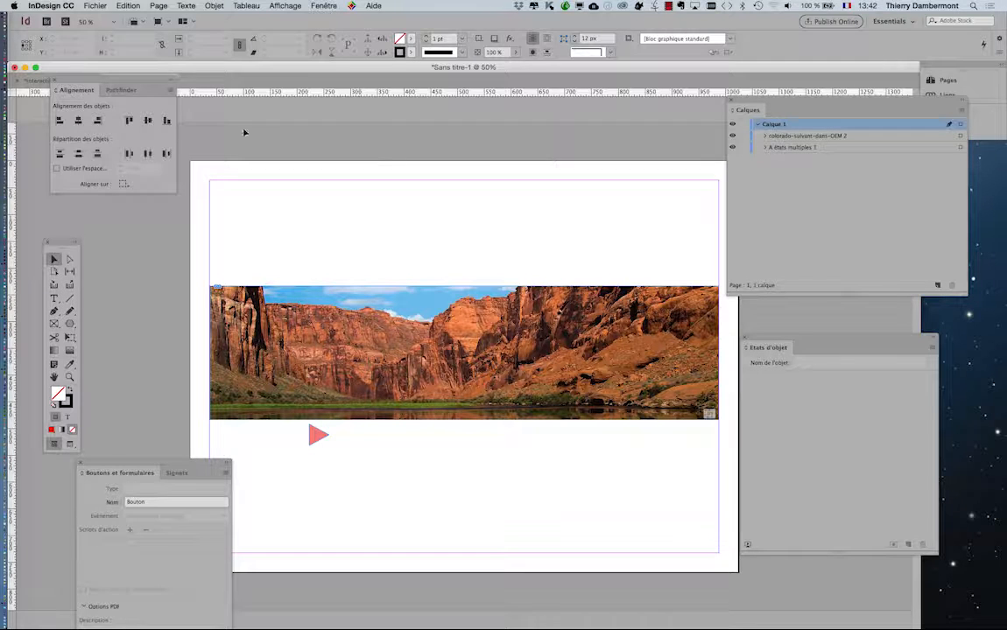
left_click(54, 80)
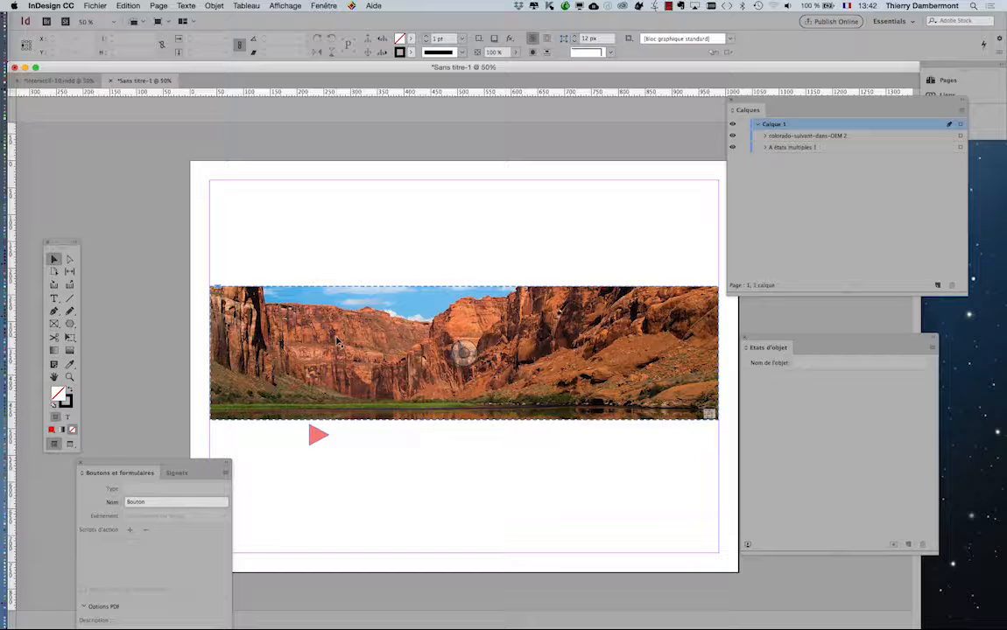
- Start exporting the document, shrink the export dialog and set the format to Flash Player (SWF)
left_click(95, 6)
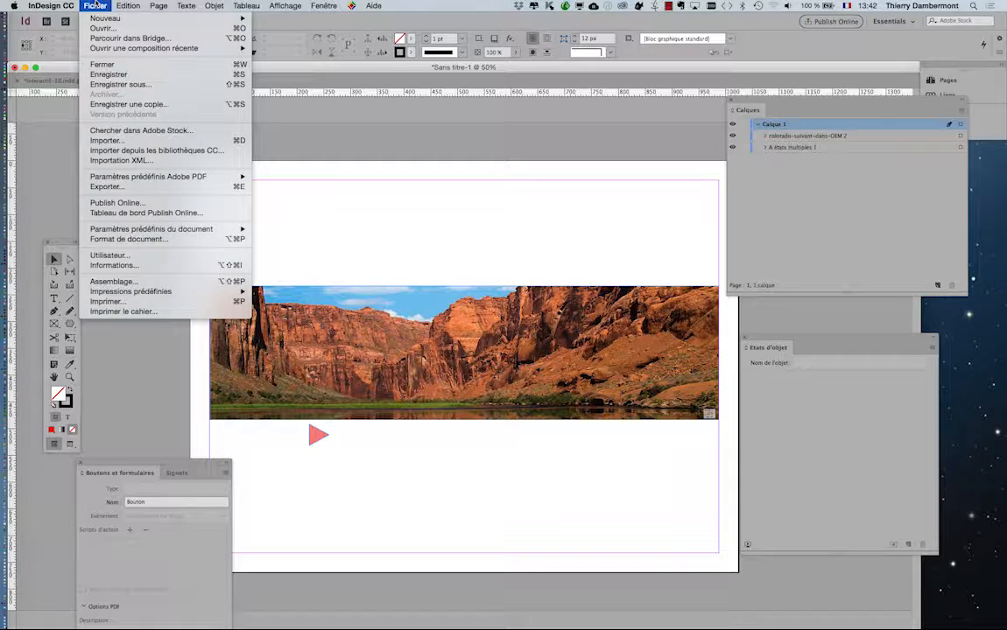
left_click(130, 188)
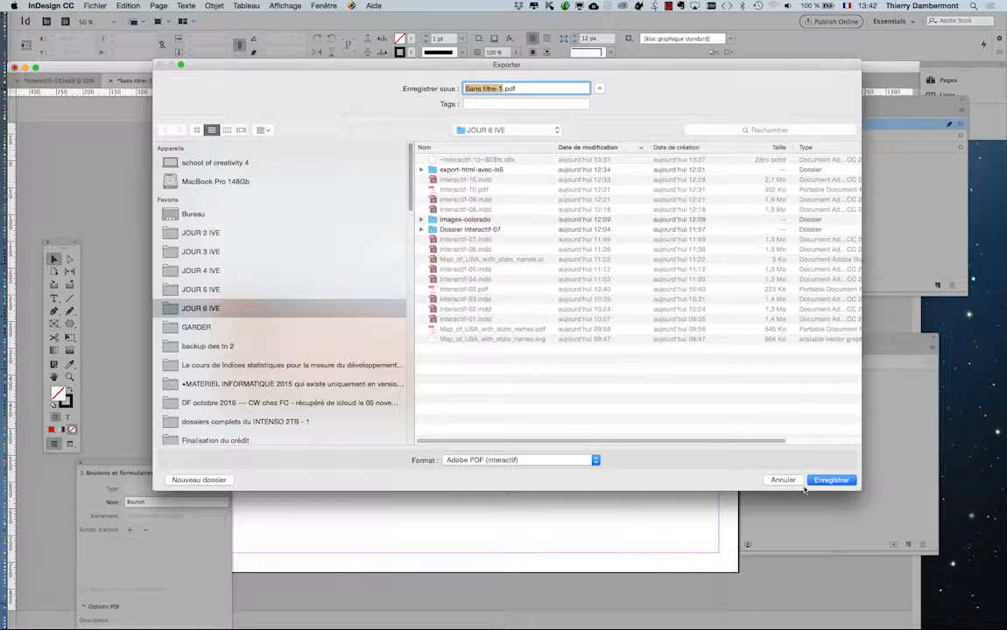
left_click_drag(860, 488, 832, 359)
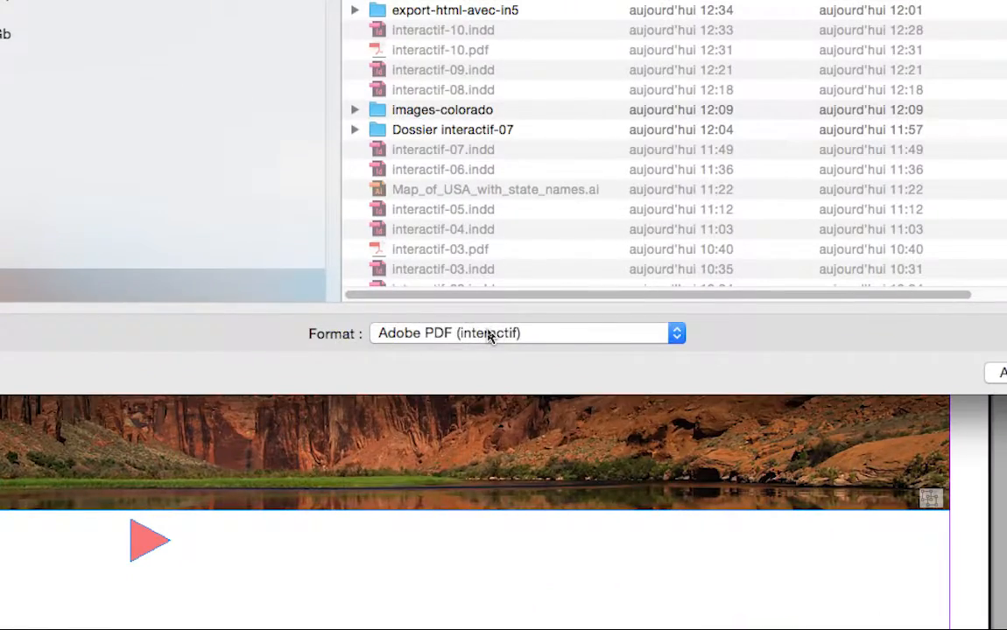
left_click(488, 331)
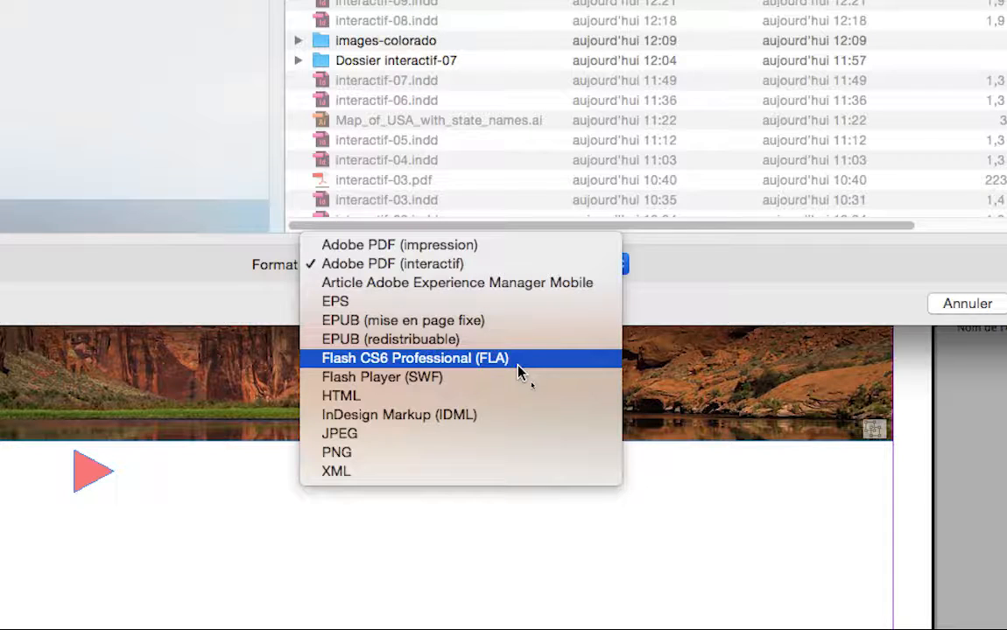
left_click(516, 377)
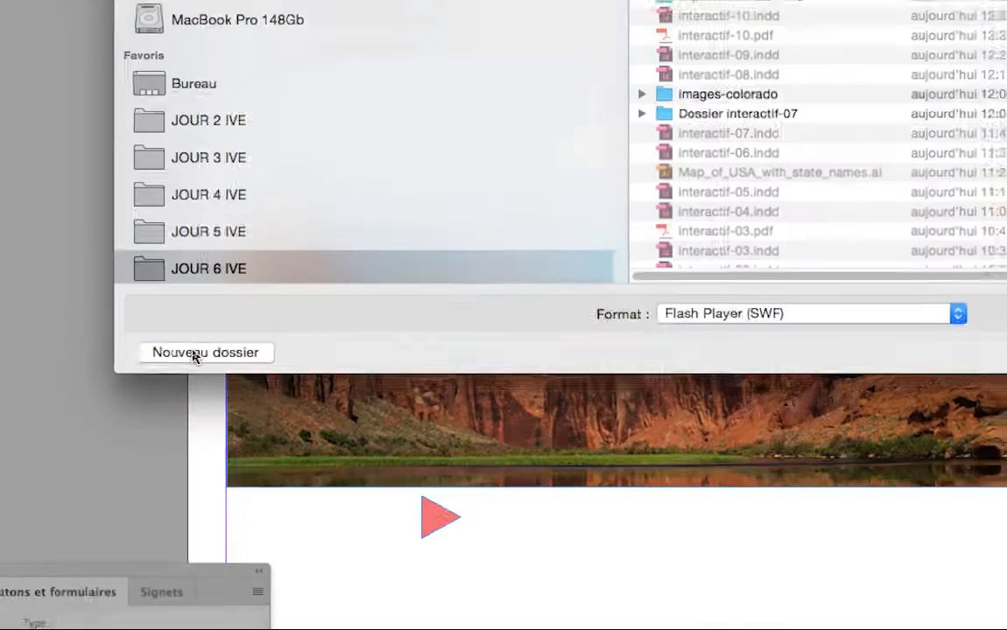
- Create a new folder named site-swf inside JOUR 6 IVE as the export destination
left_click(193, 352)
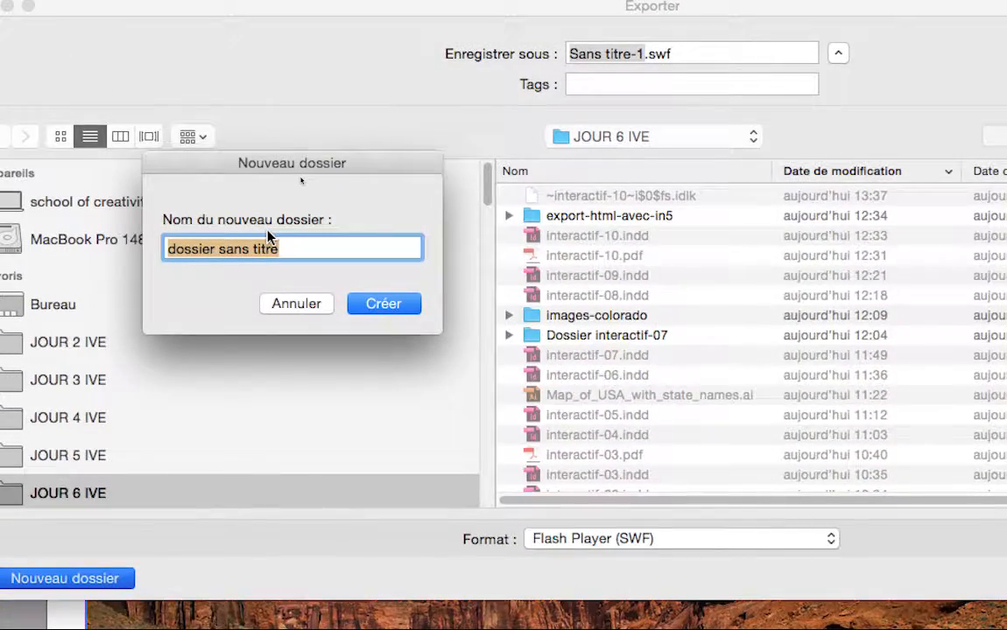
type("site-s")
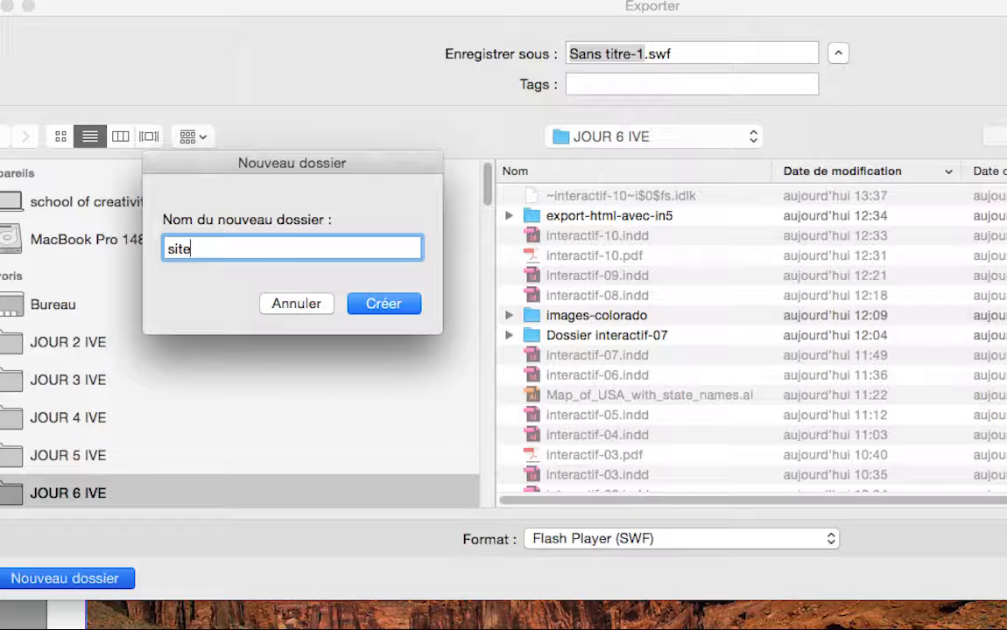
type("wf")
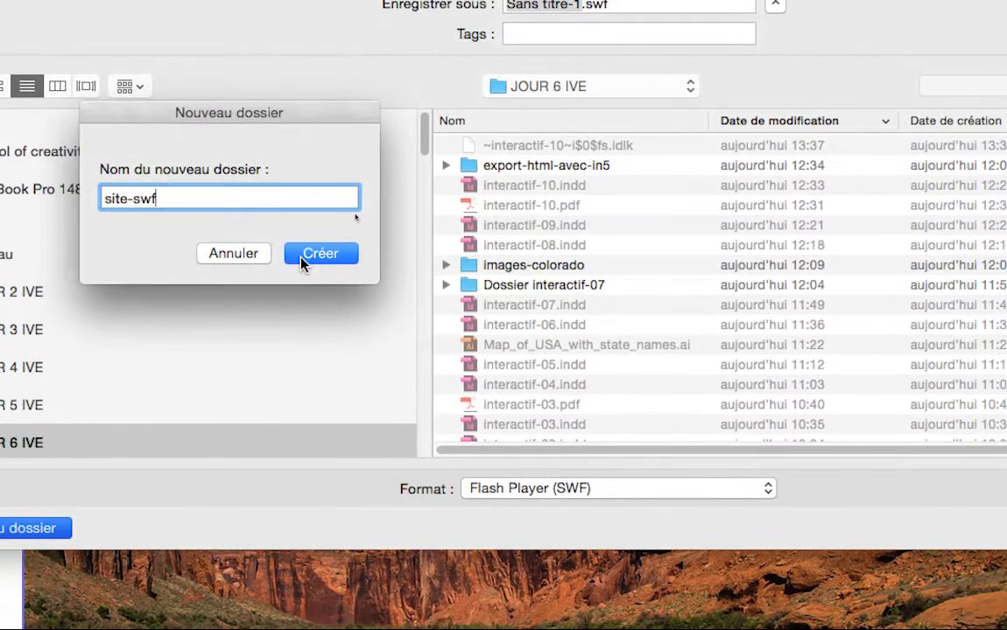
left_click(320, 253)
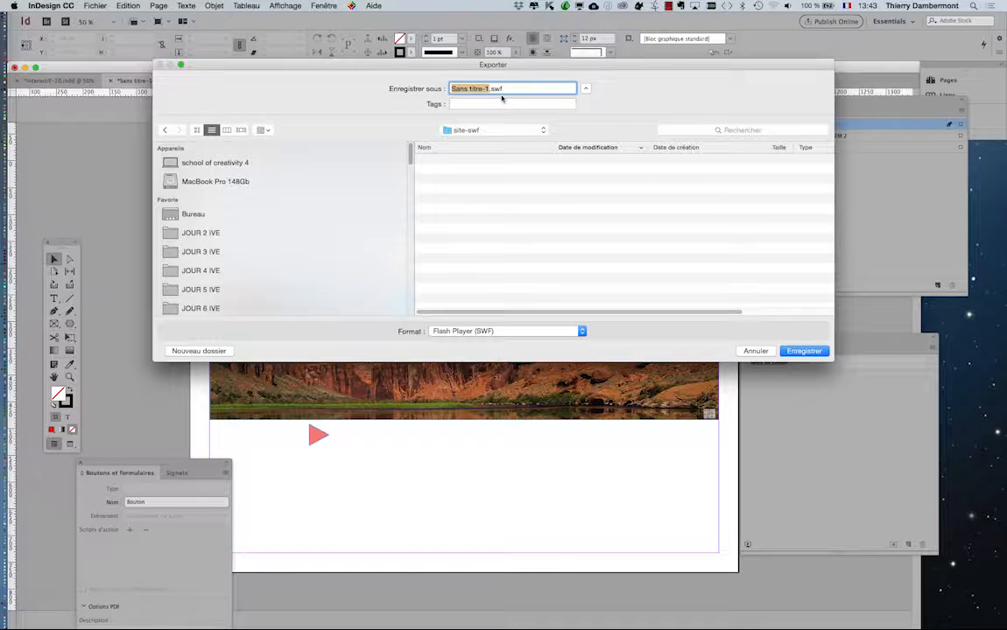
- Export Sans titre-1.swf with its HTML file into site-swf, without the interactive page corner
left_click(802, 351)
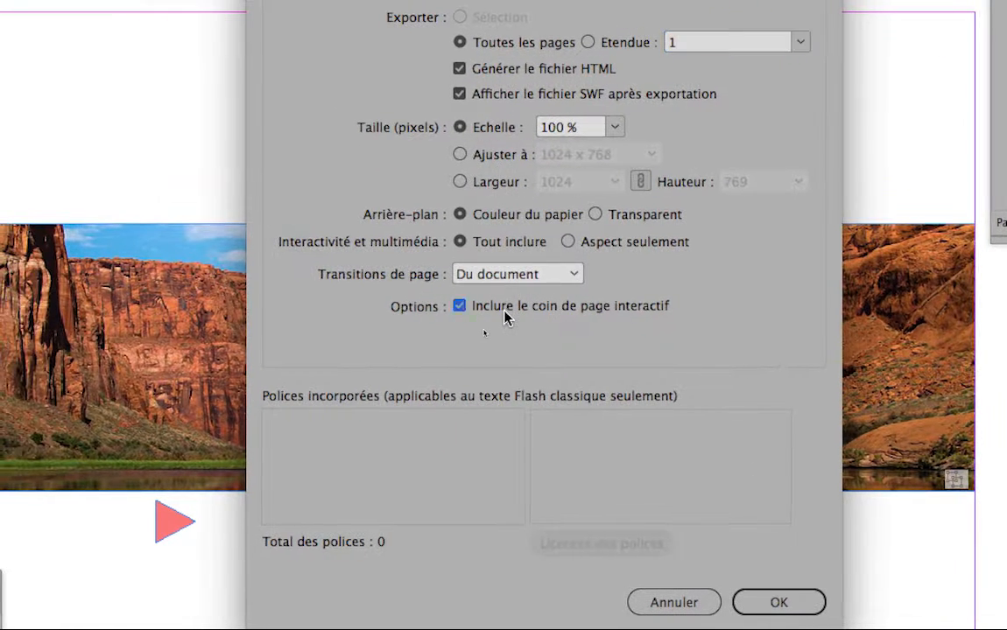
left_click(446, 312)
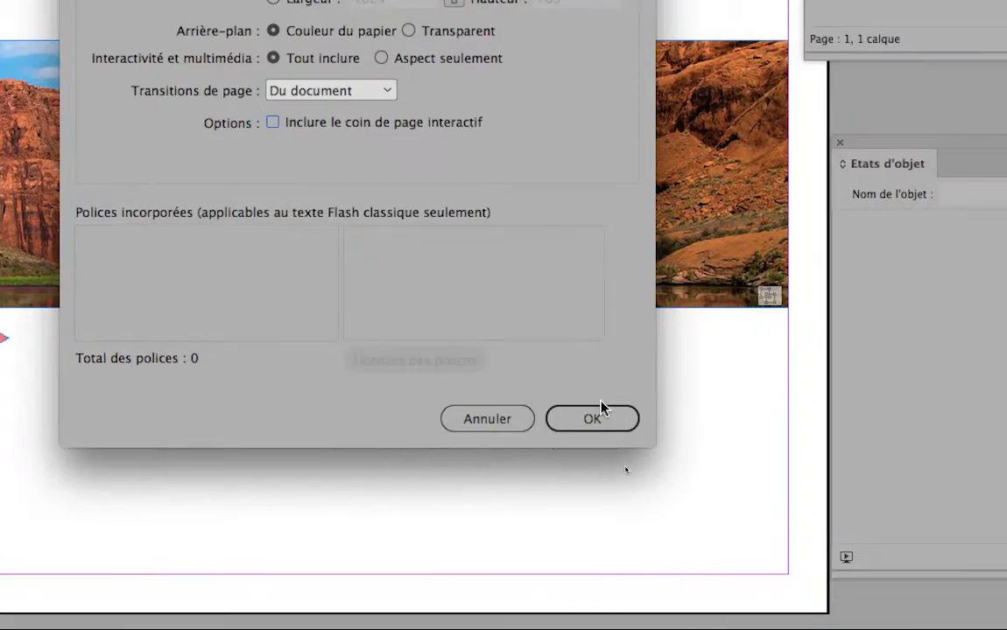
left_click(769, 627)
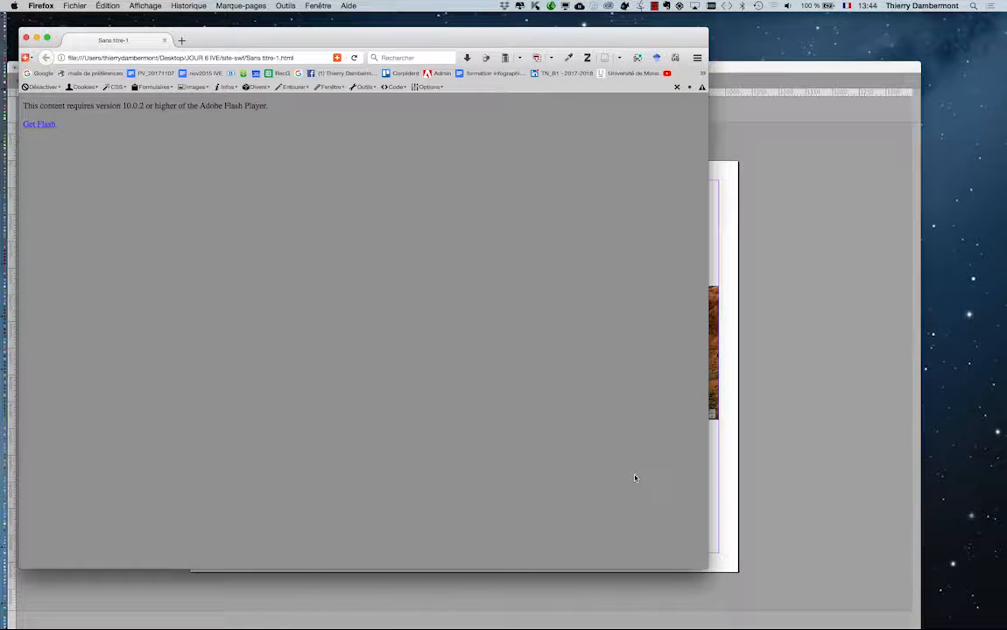
- Close the exported page in Firefox, switch to Finder and open the JOUR 6 IVE folder in a new window as a list
left_click_drag(427, 39, 610, 52)
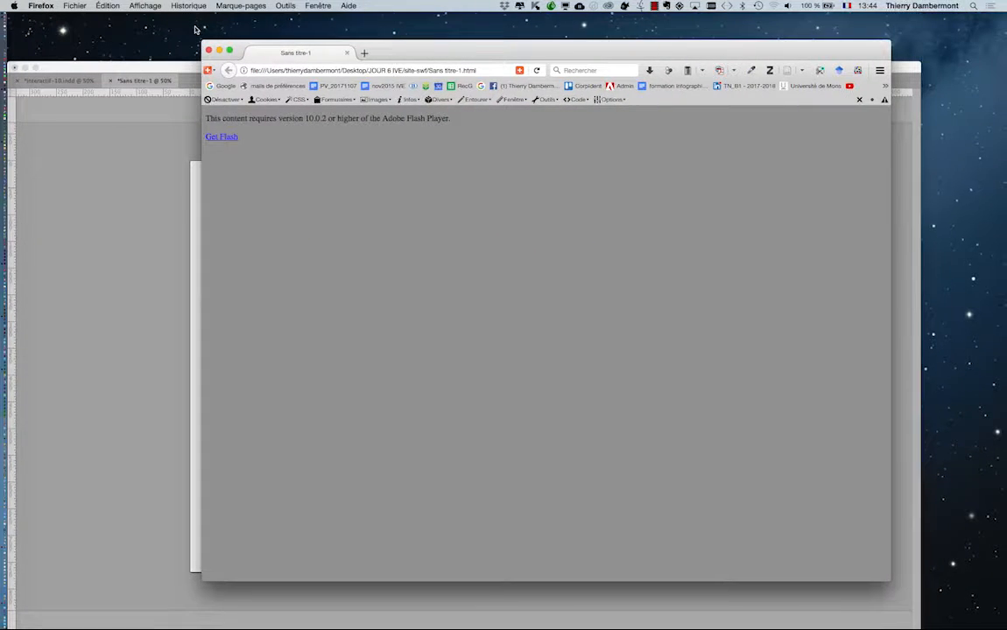
left_click(209, 50)
key("super+Tab")
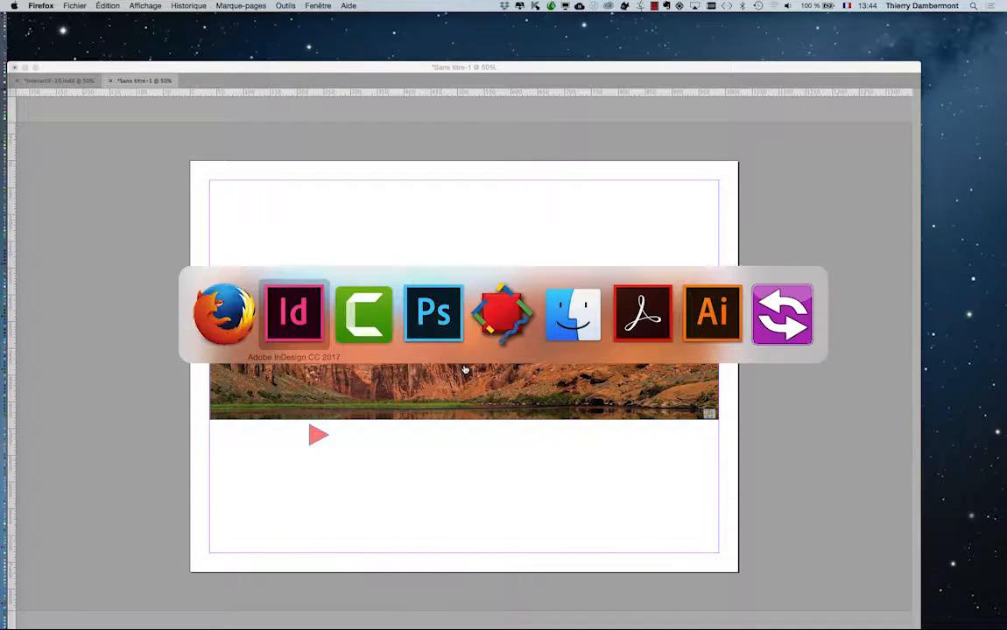
left_click(570, 324)
left_click(74, 6)
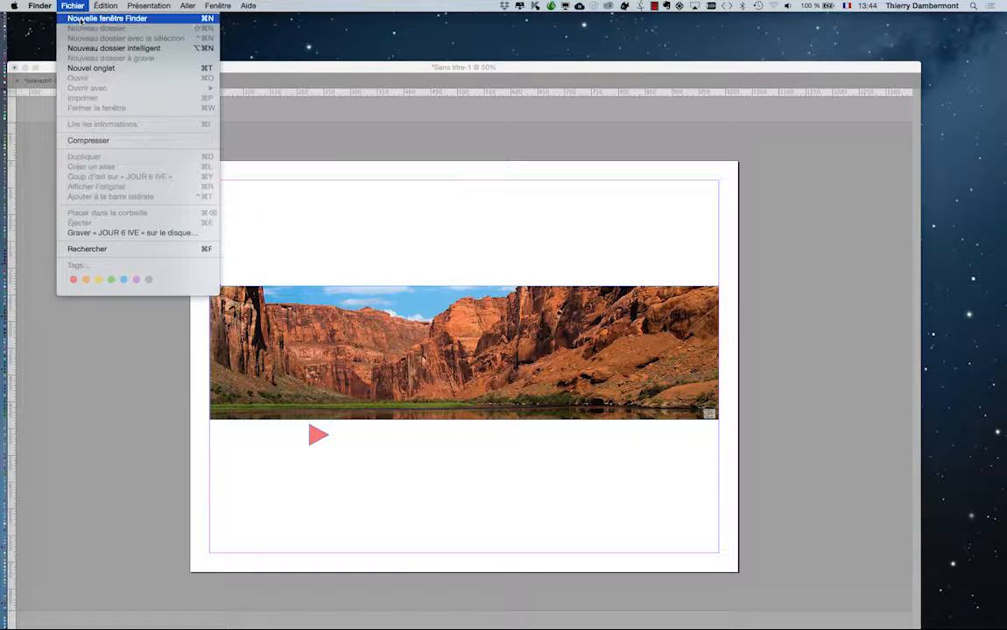
left_click(83, 20)
left_click_drag(265, 24, 236, 52)
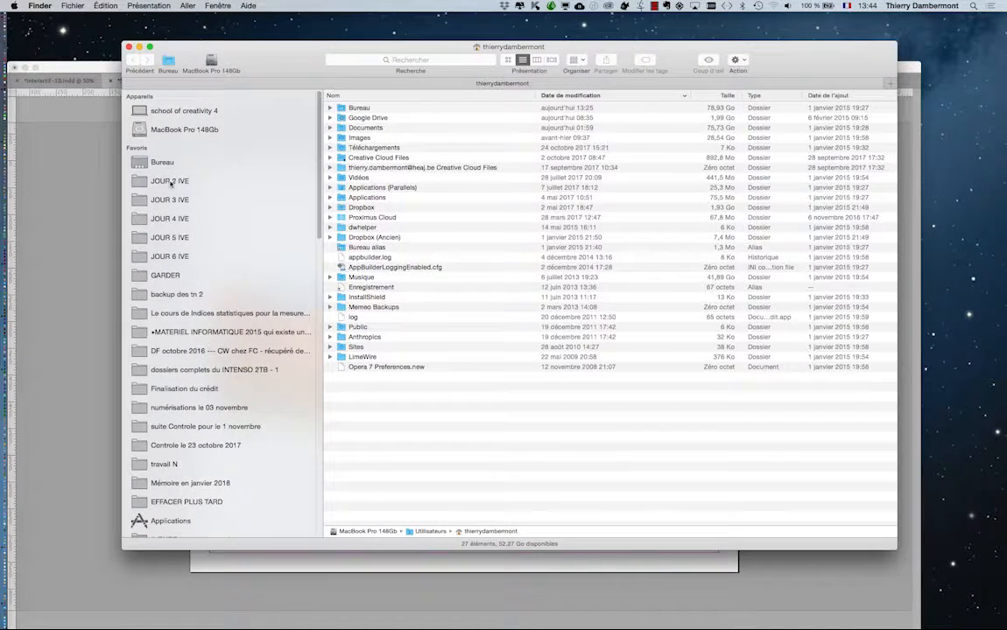
left_click(186, 260)
left_click(522, 60)
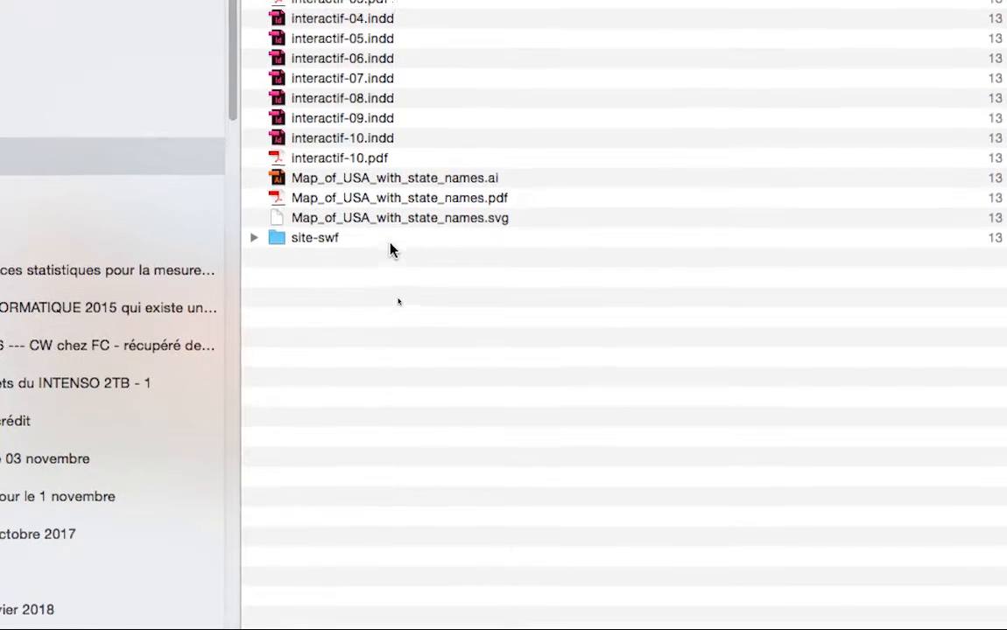
- Open the site-swf folder and examine the exported HTML and SWF files
left_click(368, 464)
double_click(389, 249)
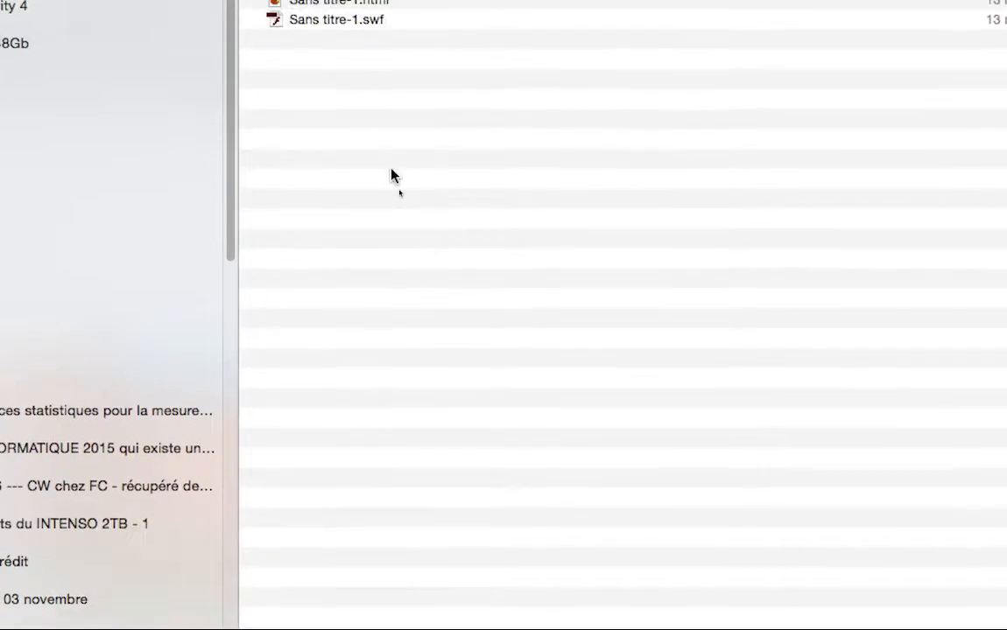
left_click(386, 110)
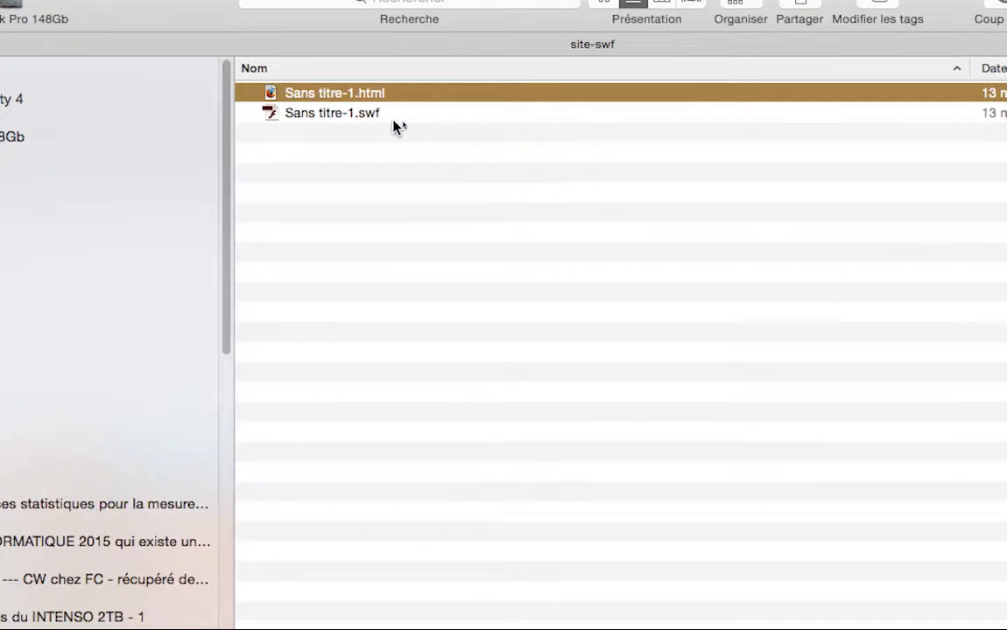
left_click(394, 121)
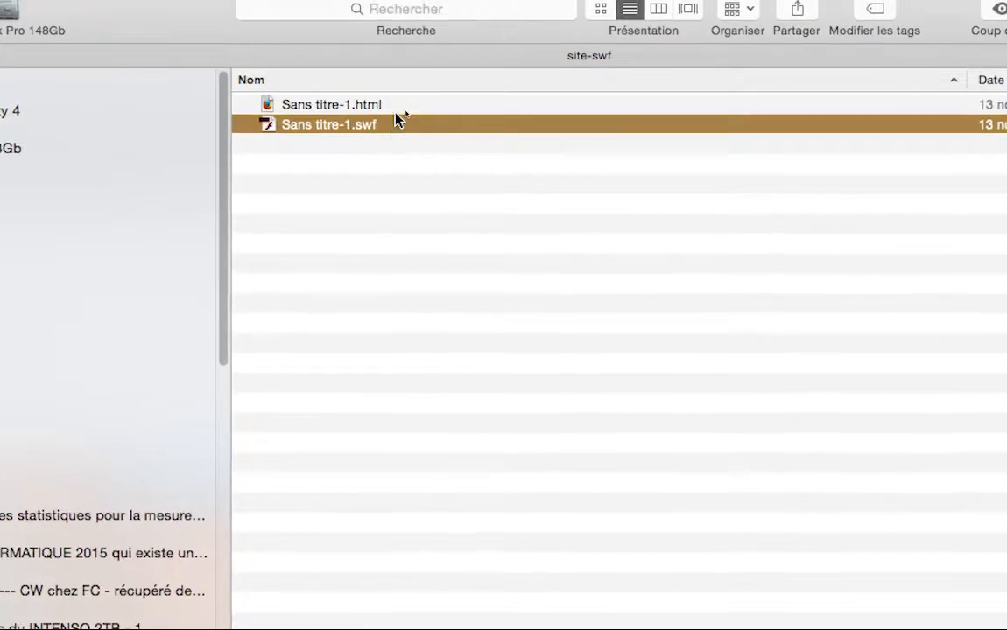
- Open Sans titre-1.html with Safari instead of the default browser
left_click(396, 94)
right_click(395, 93)
mouse_move(413, 137)
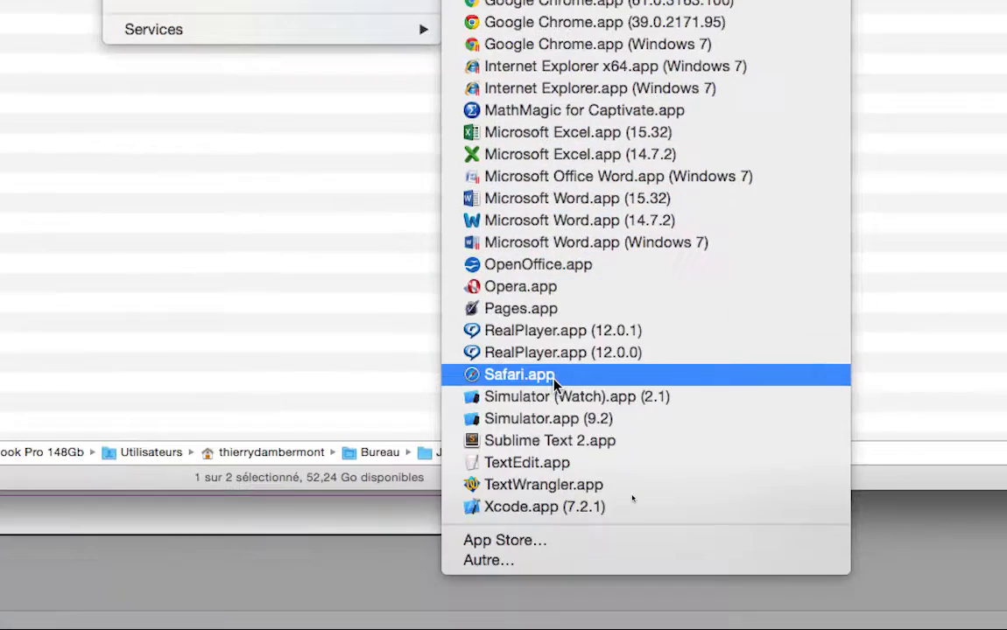
left_click(553, 377)
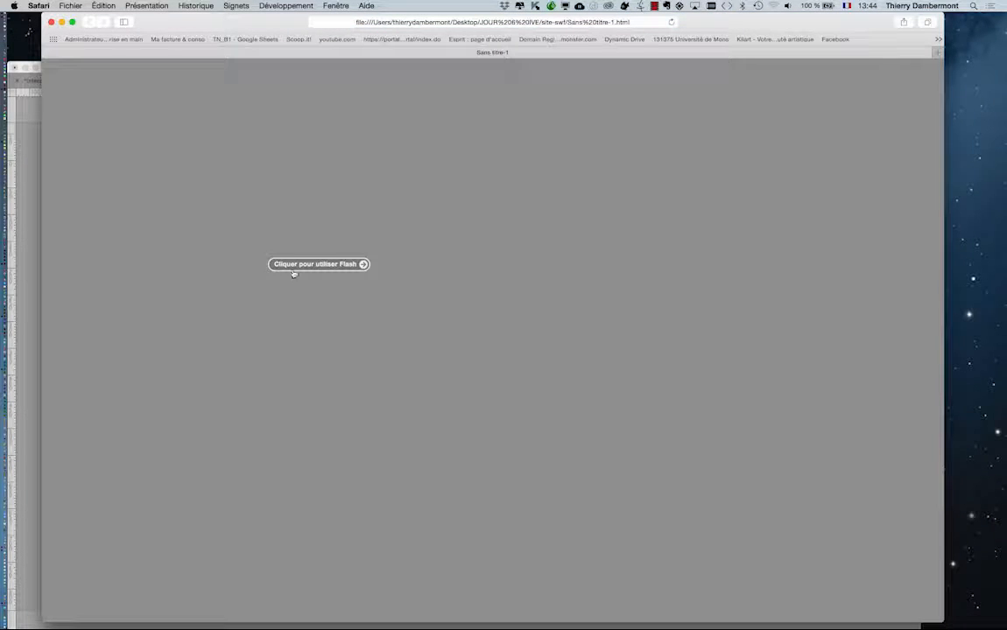
- Allow Flash to run once on the page and test the arrow button that advances the picture
left_click(303, 267)
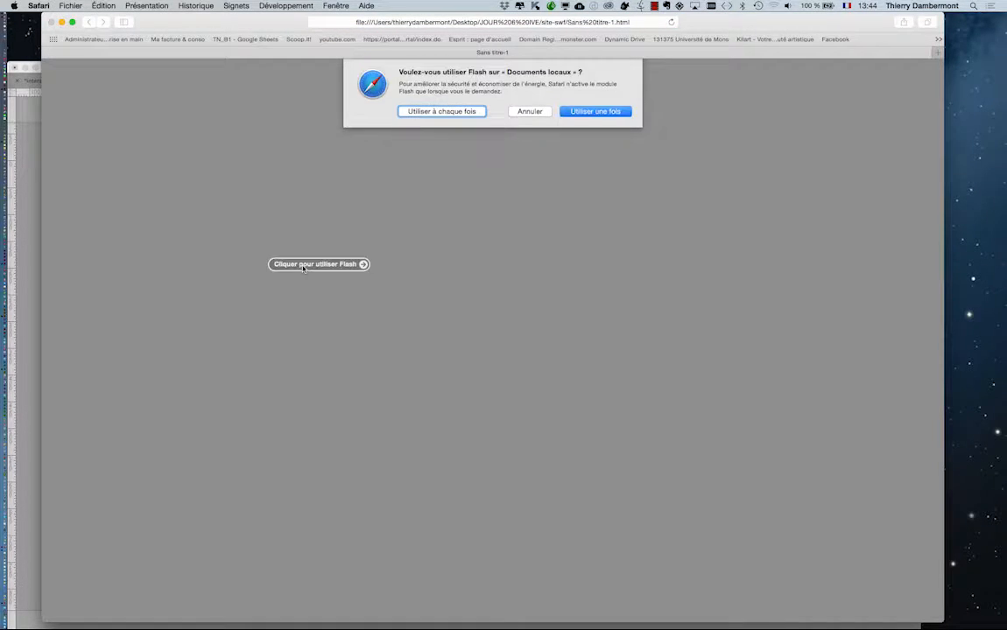
left_click(601, 113)
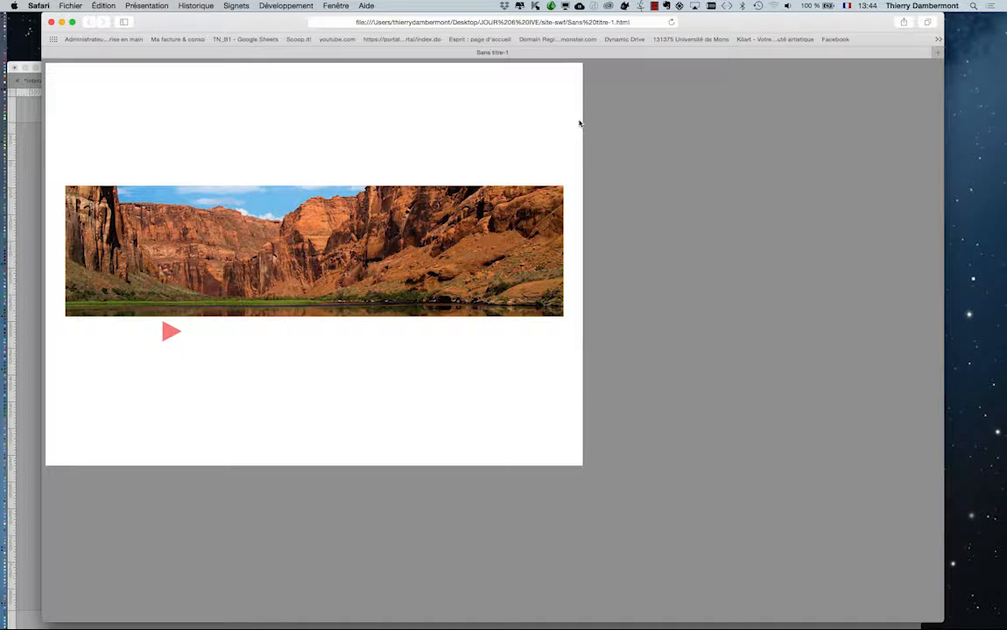
left_click(171, 336)
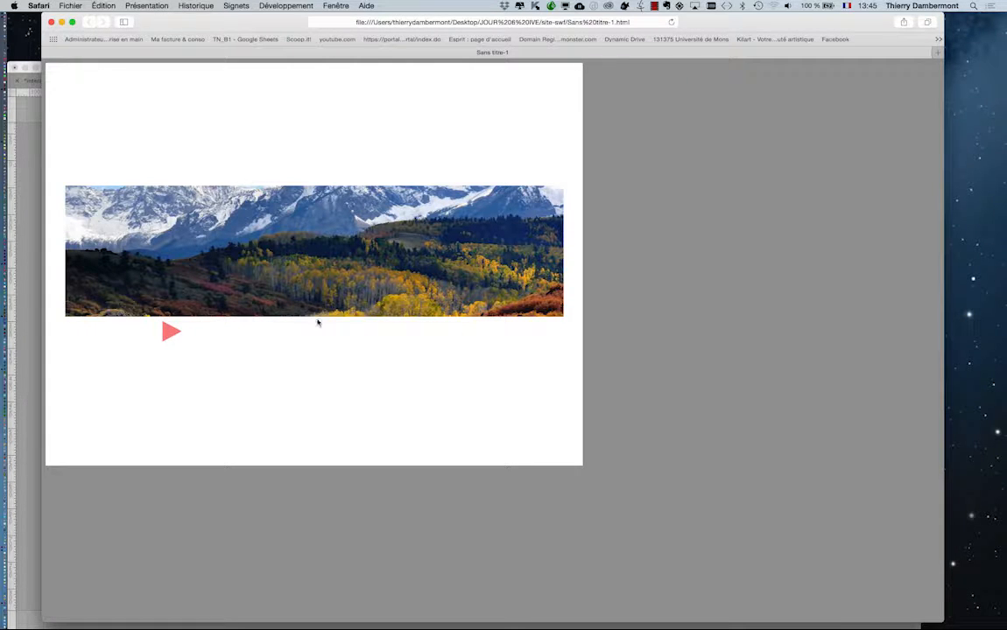
- Close the Safari test page, minimise the site-swf window and return to the Sans titre-1 document in InDesign
left_click(51, 23)
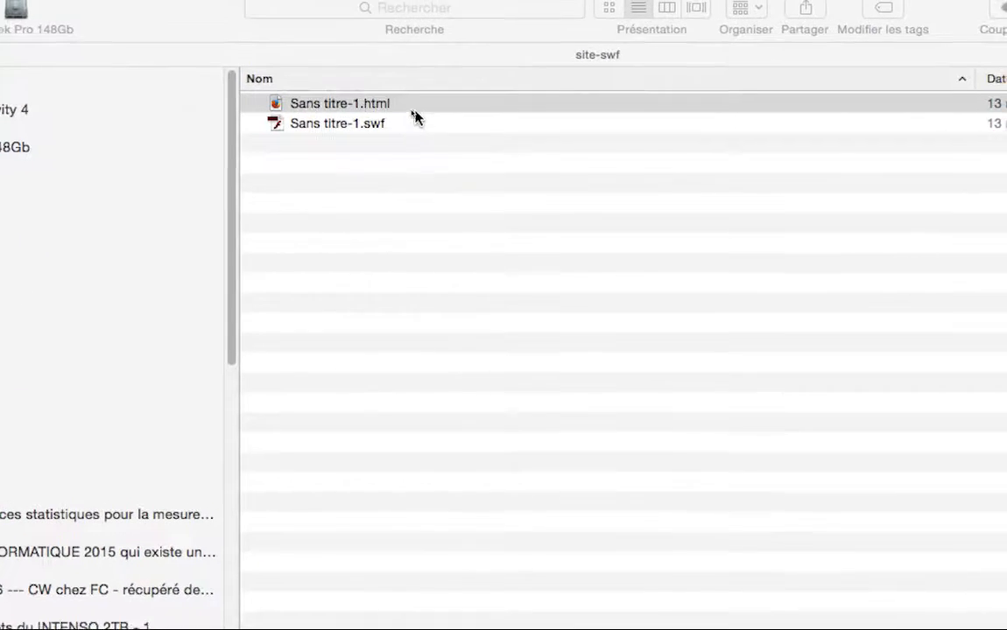
left_click(414, 111)
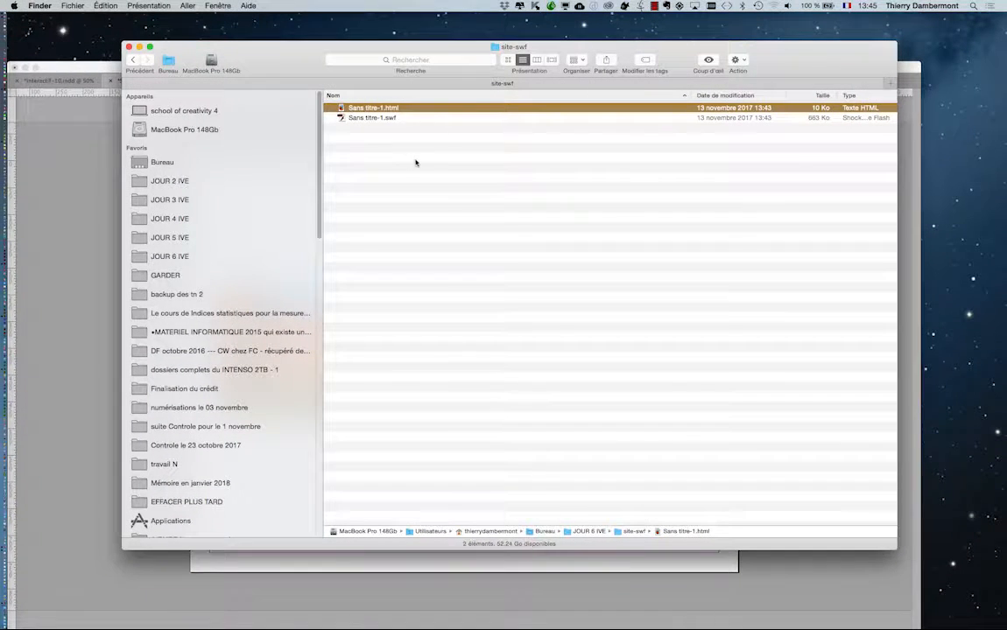
left_click(394, 177)
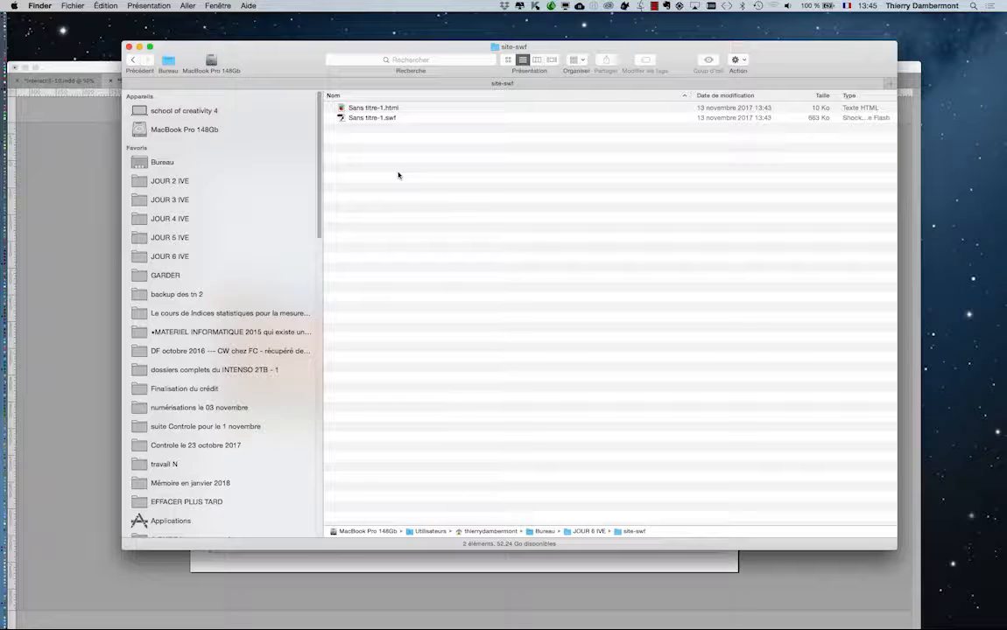
left_click(139, 47)
left_click(136, 82)
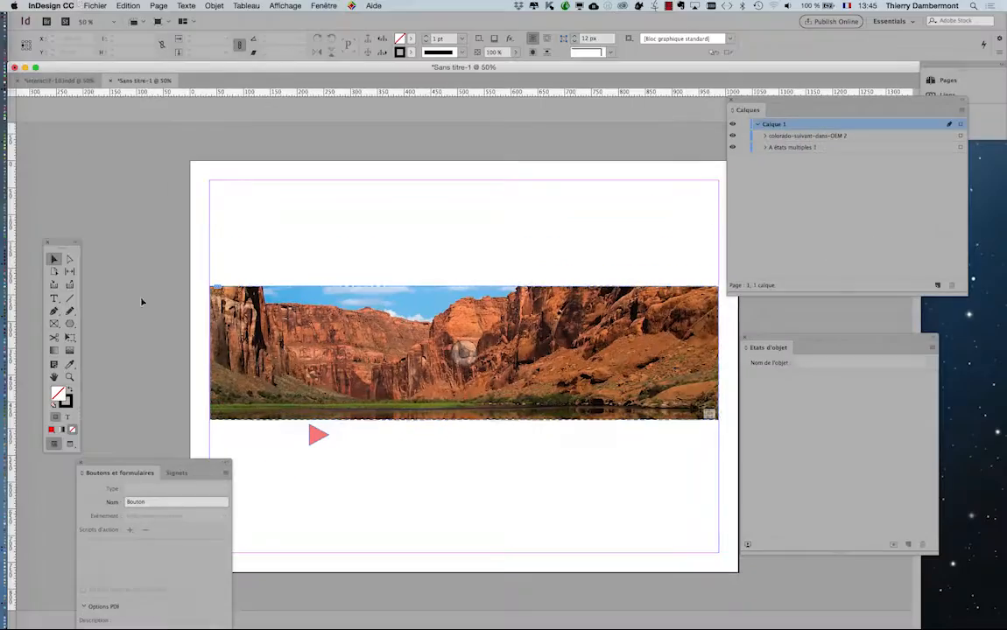
- Save the document as diaporama-colorado.indd in the JOUR 6 IVE folder
left_click(97, 6)
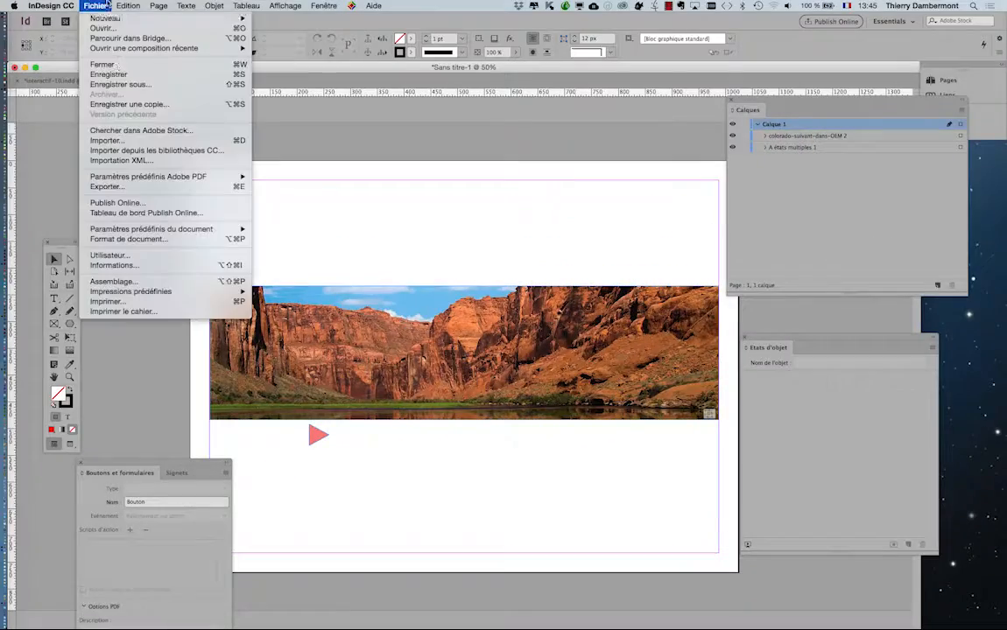
left_click(118, 84)
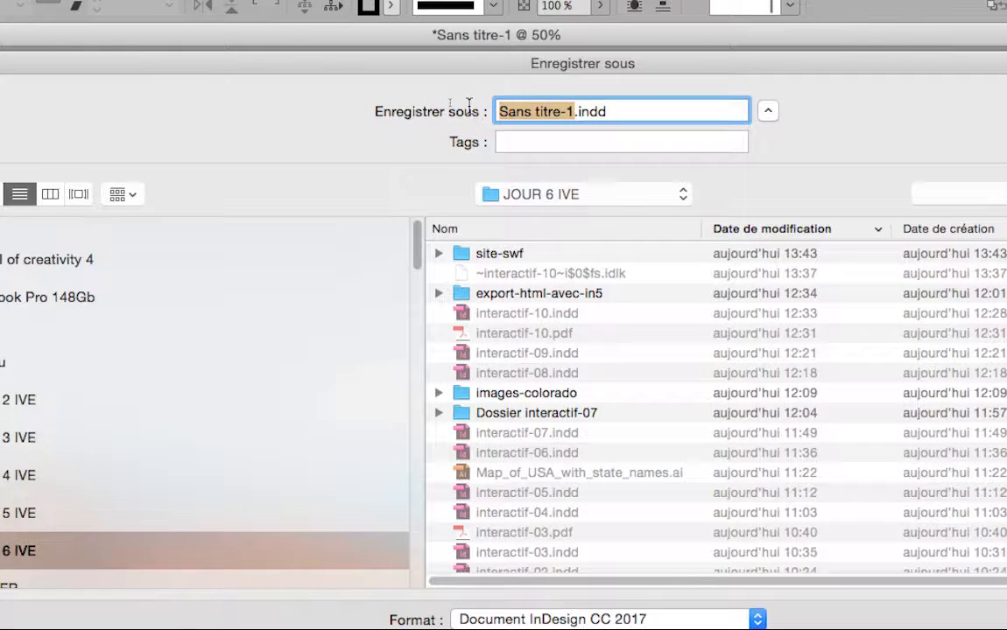
type("d")
type("iaporama")
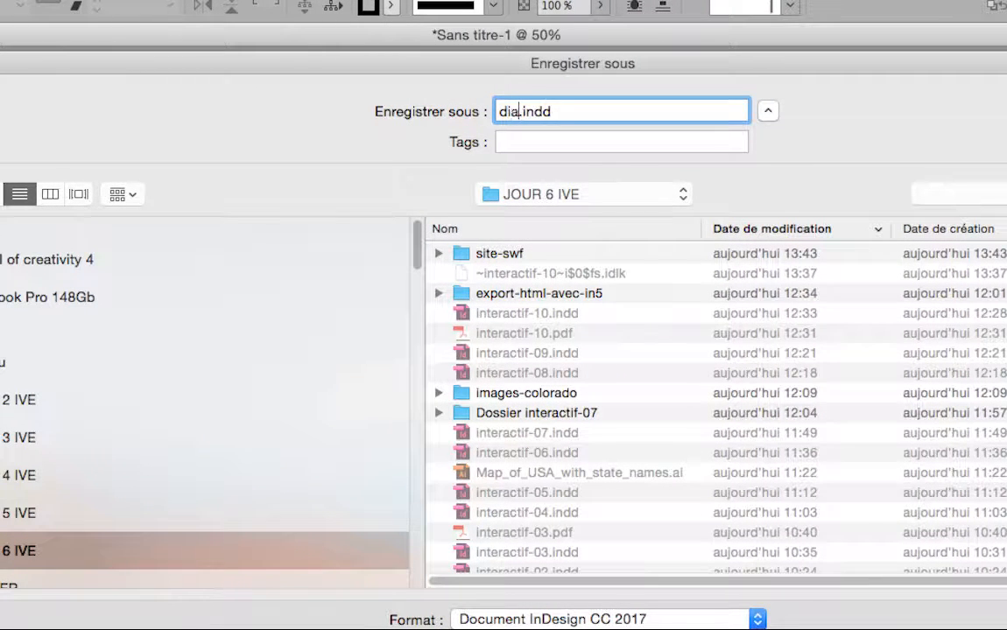
type("-colora")
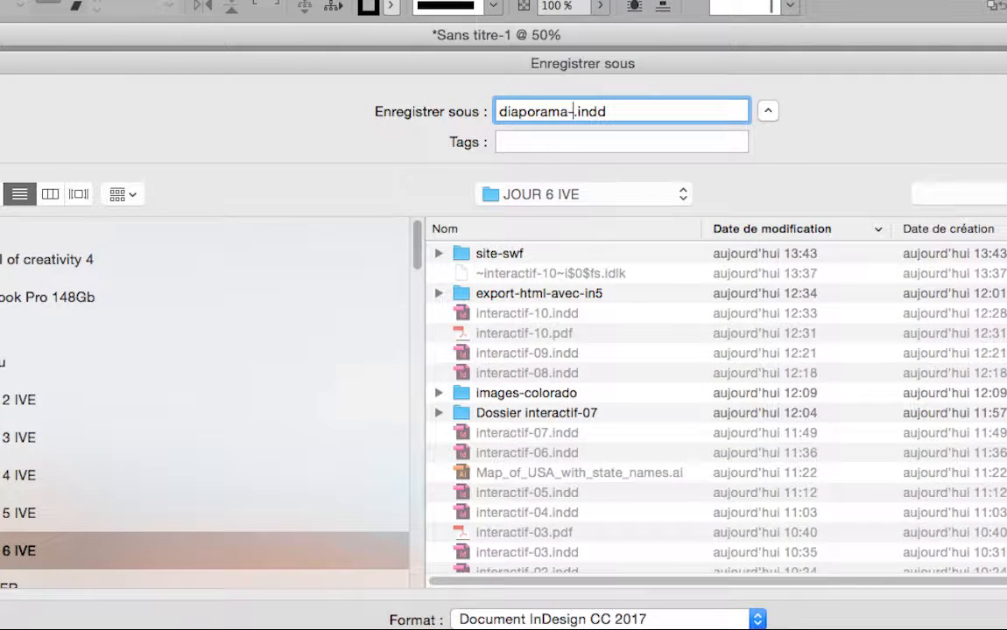
type("do")
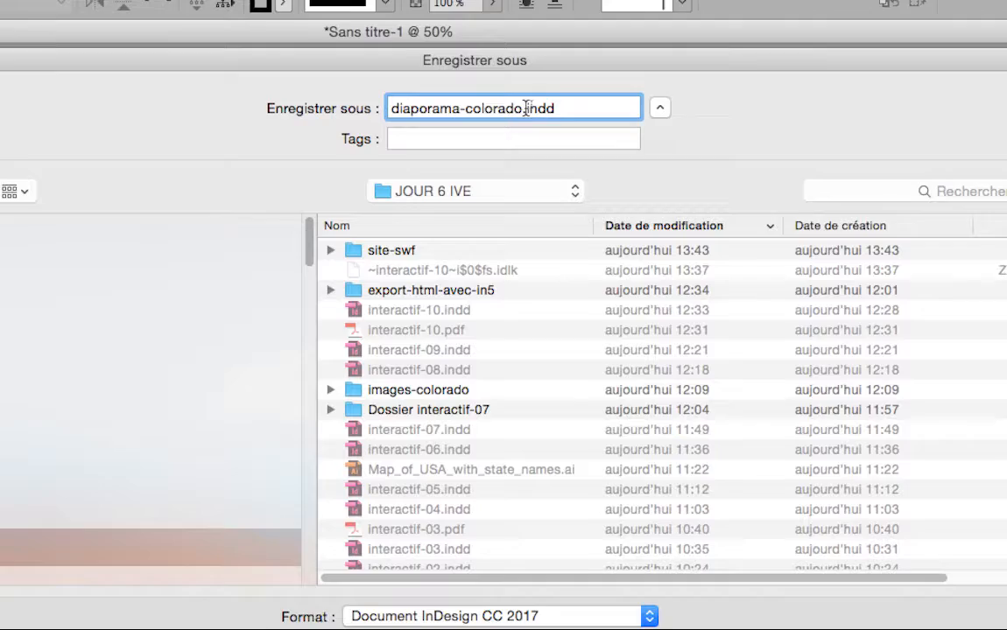
left_click_drag(632, 111, 606, 91)
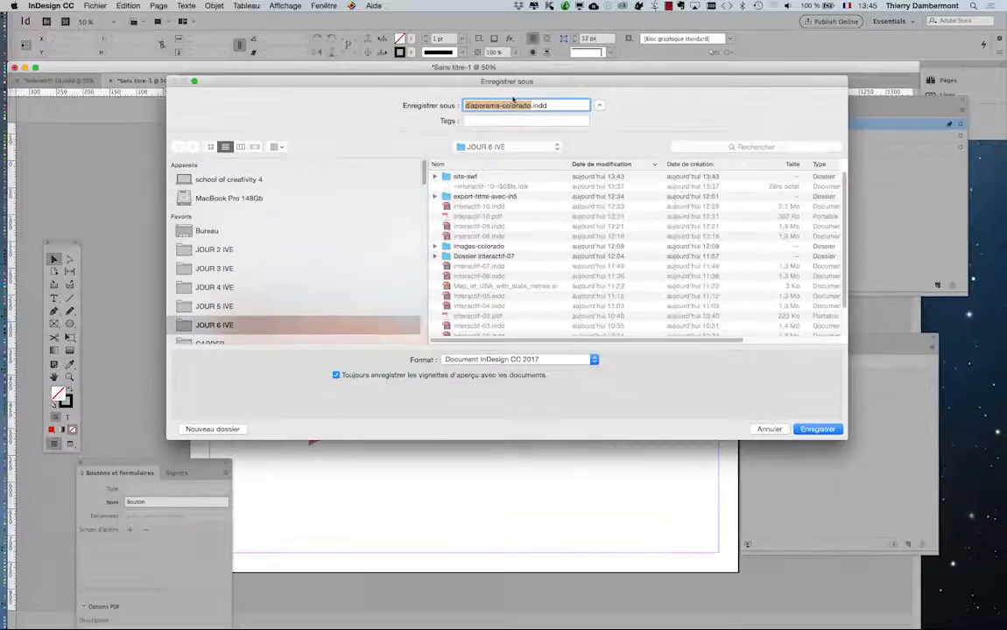
left_click(819, 429)
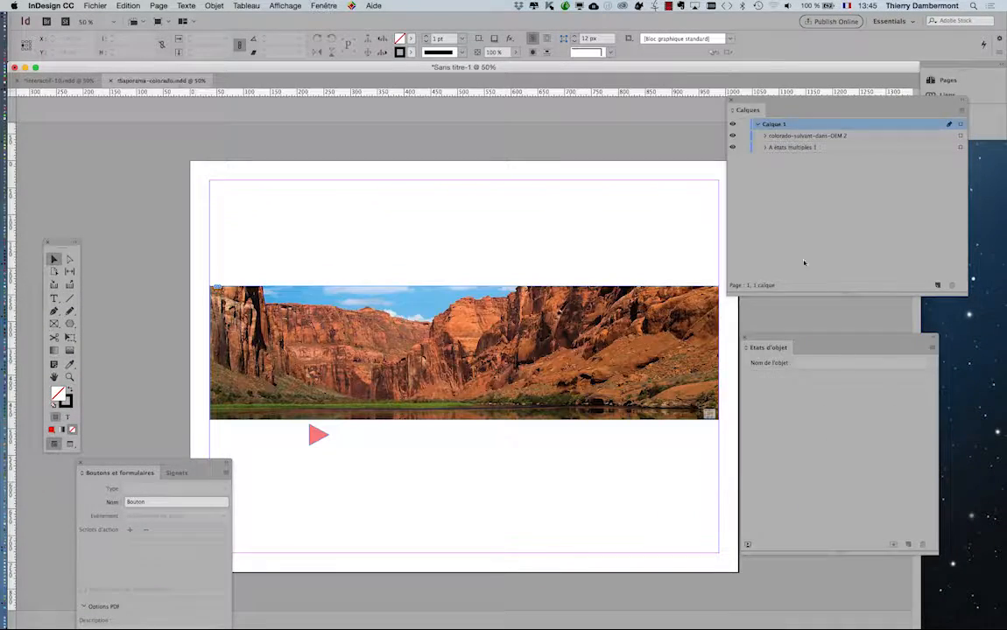
- Switch to Finder and open the site-swf folder inside JOUR 6 IVE in a new window
key("super+Tab")
left_click(281, 326)
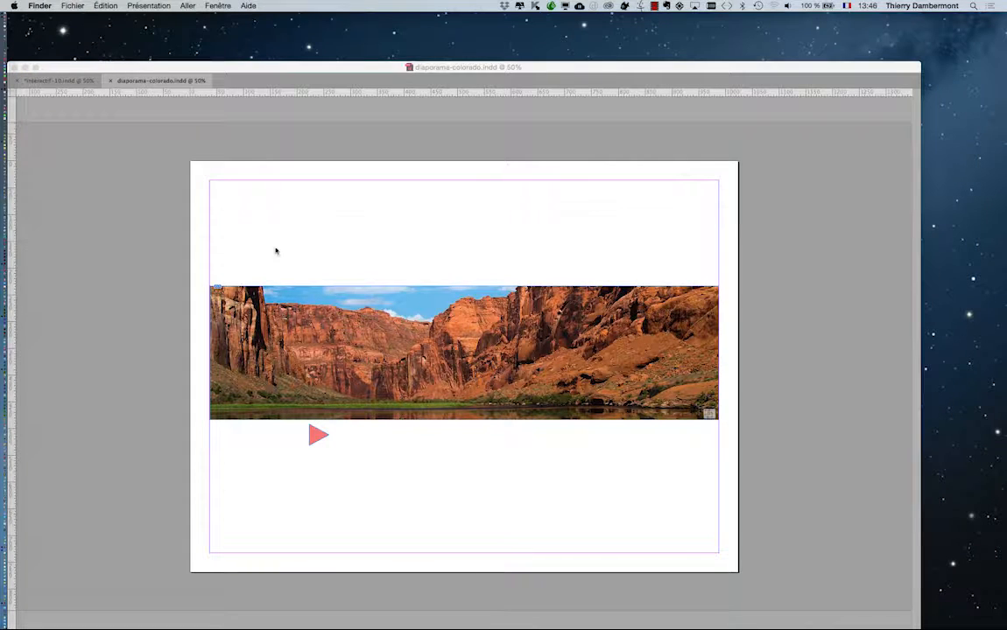
left_click(74, 5)
left_click(114, 16)
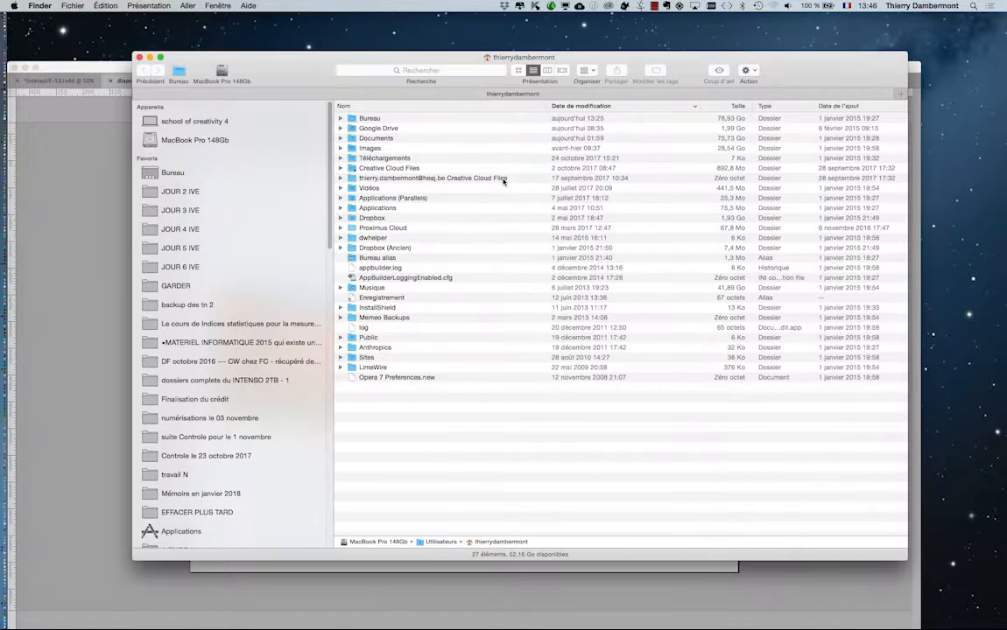
left_click(192, 174)
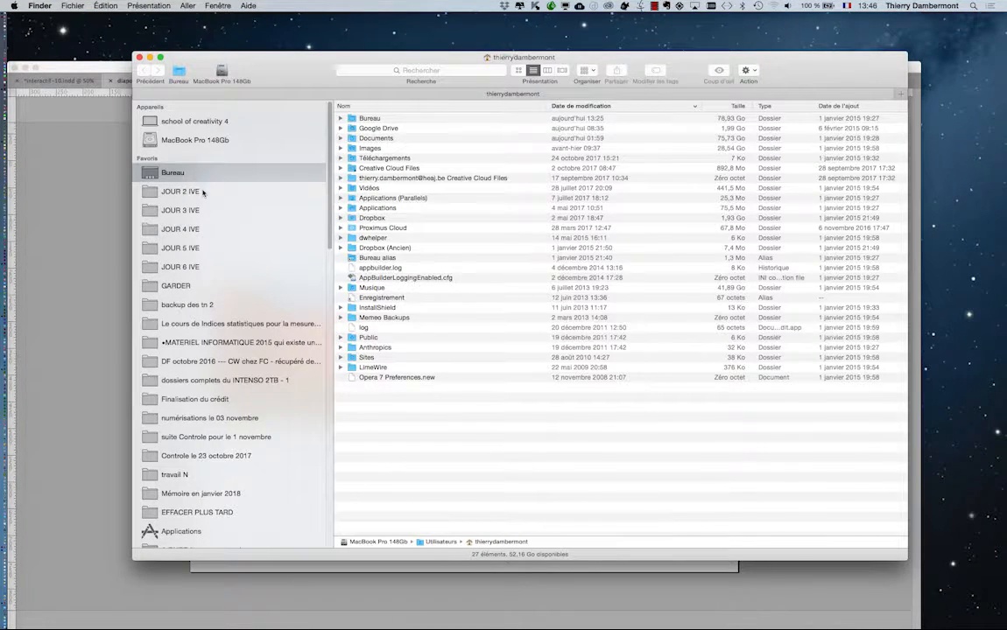
left_click(184, 266)
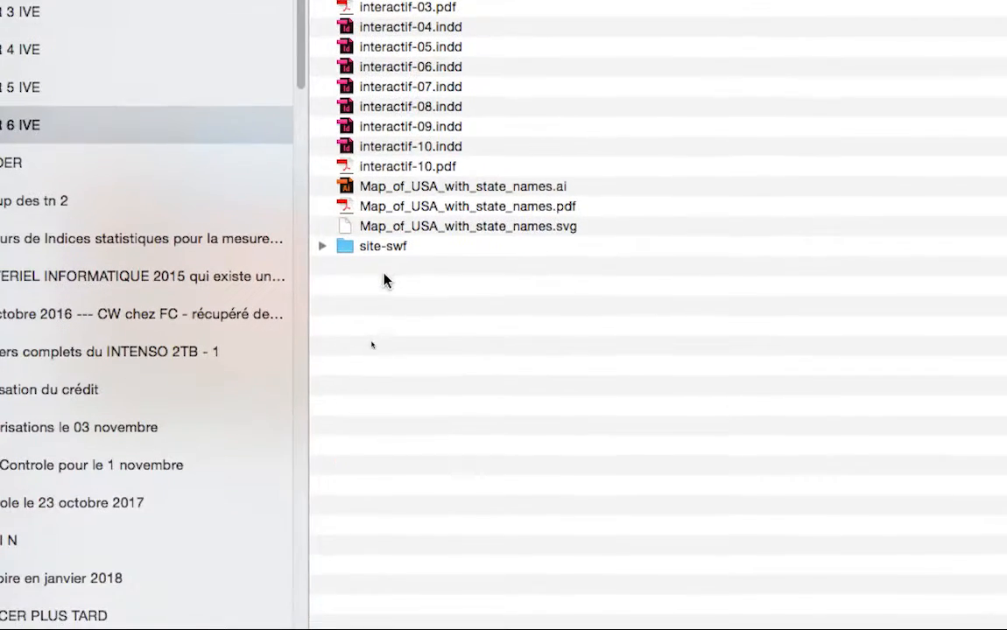
double_click(325, 515)
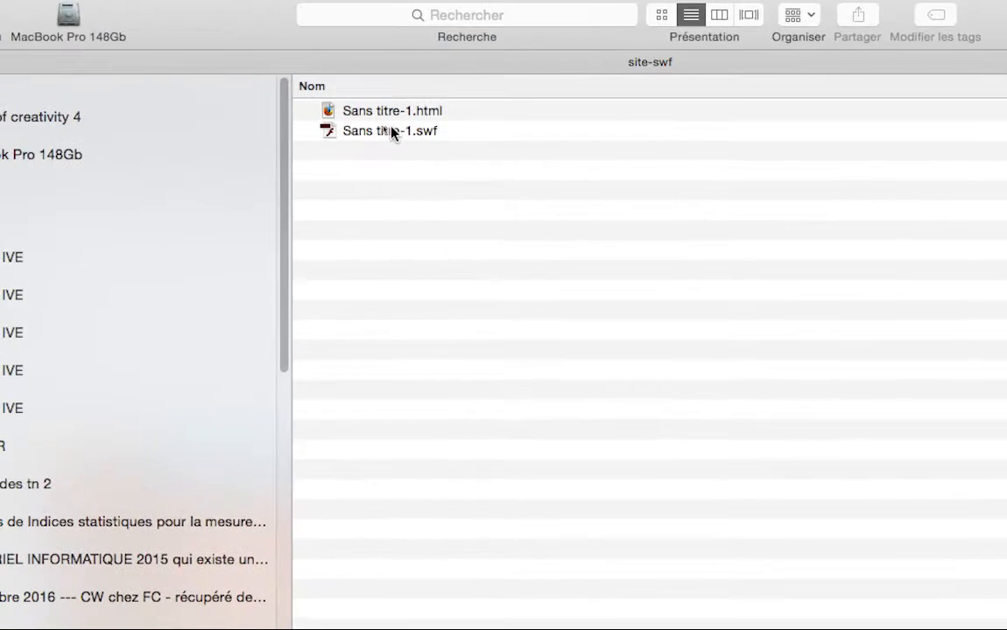
- Rename the file Sans titre-1.swf as diaporama-colorado.swf
left_click(345, 5)
key("Return")
type("diaporama-colorado")
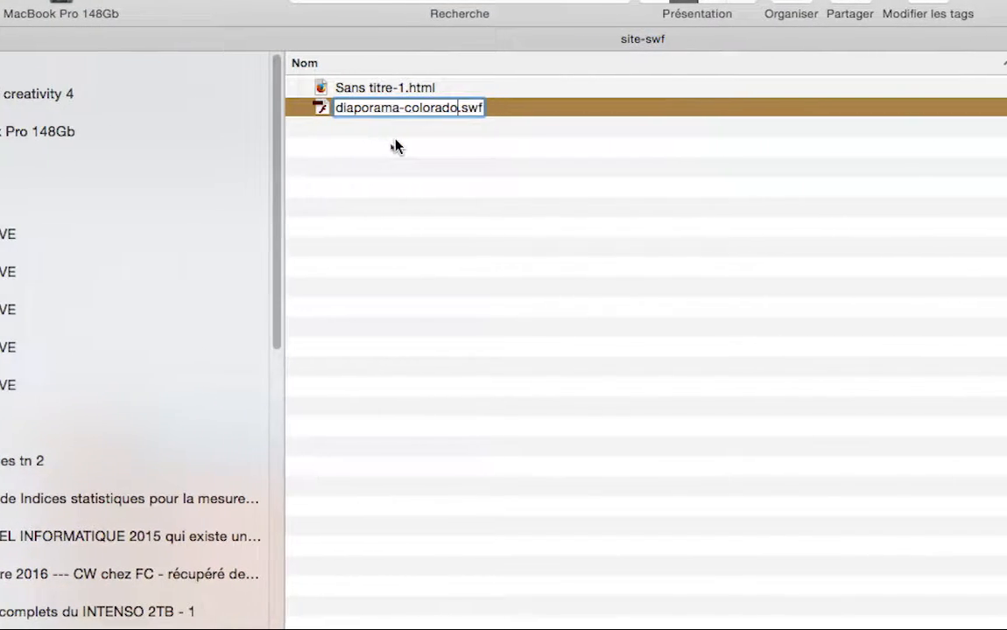
key("Return")
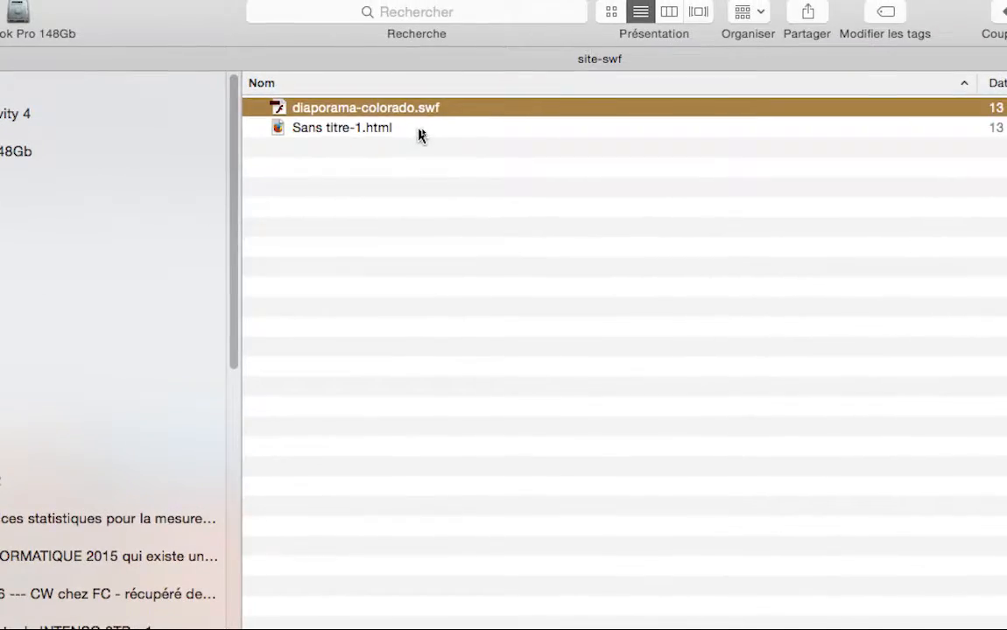
- Open Sans titre-1.html with Safari and allow Flash once to test the page against the renamed SWF
left_click(419, 131)
right_click(419, 130)
mouse_move(444, 156)
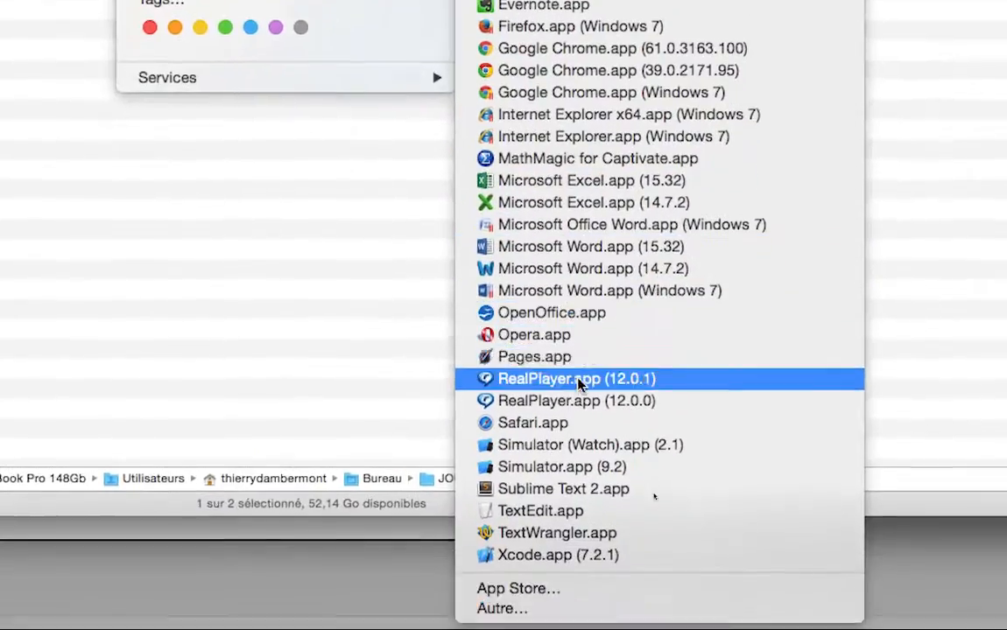
left_click(582, 423)
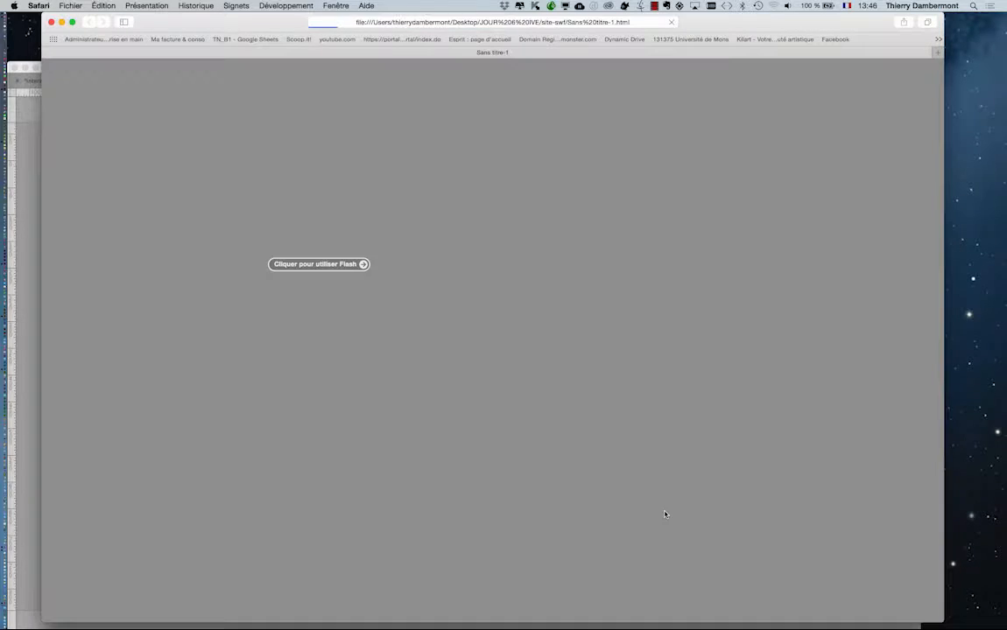
left_click(318, 265)
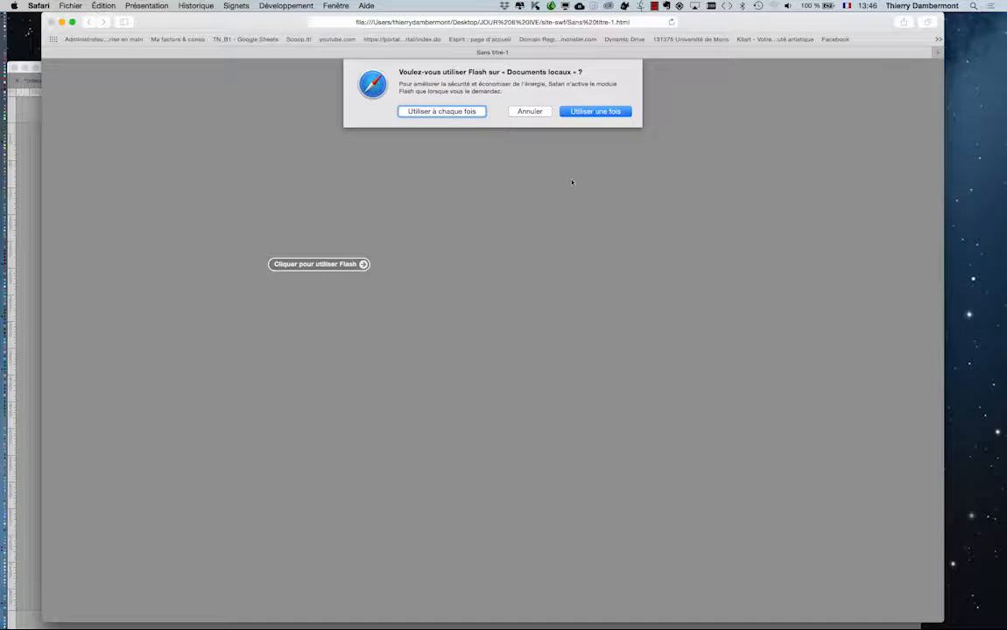
left_click(597, 113)
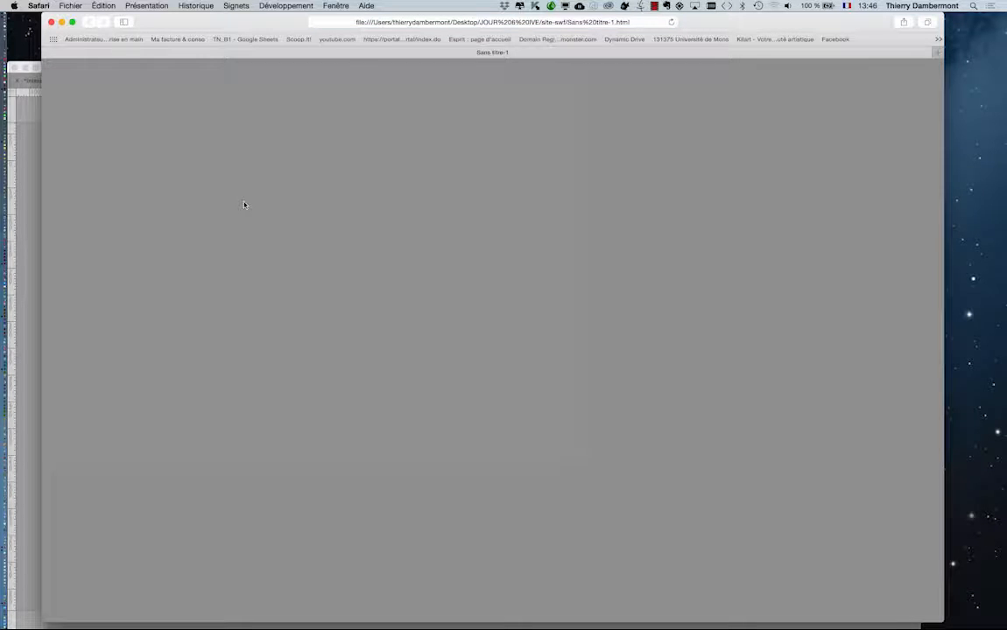
- Close the Safari test page and move Sans titre-1.html from the site-swf folder to the trash, keeping diaporama-colorado.swf
left_click(51, 22)
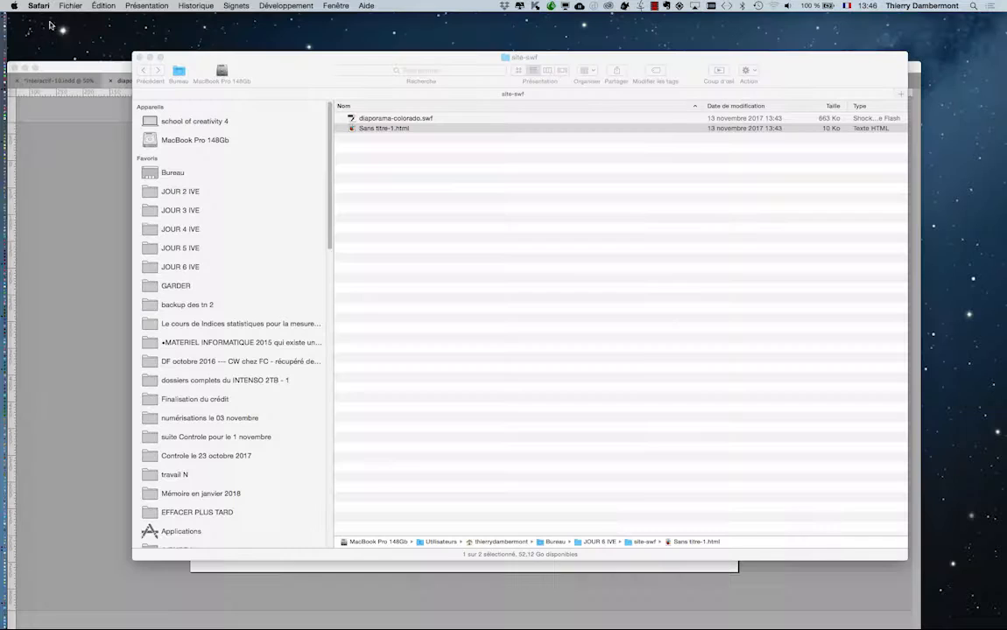
left_click(449, 208)
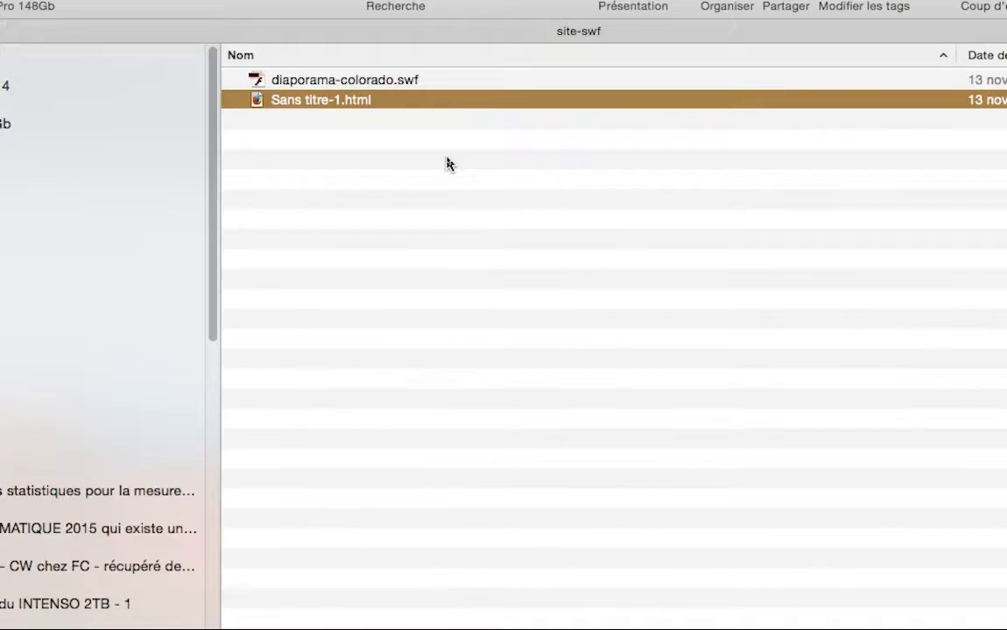
left_click(434, 139)
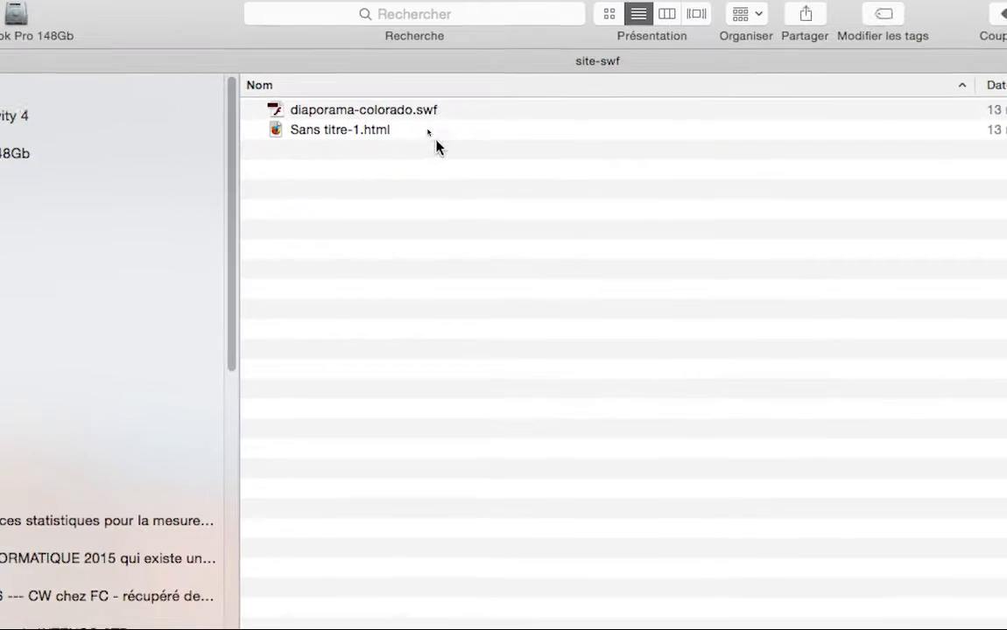
left_click(419, 128)
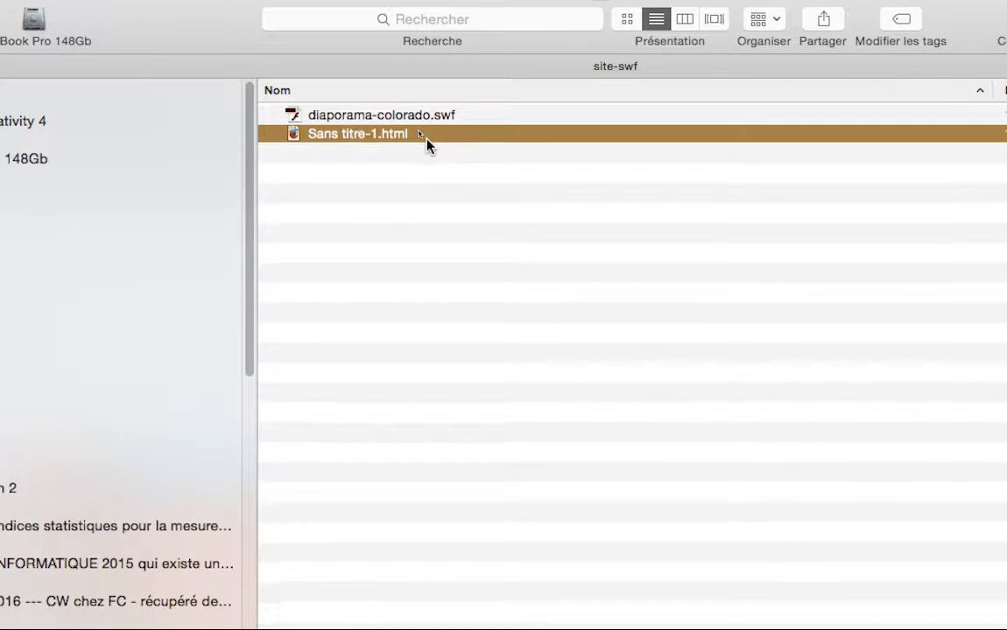
key("super+BackSpace")
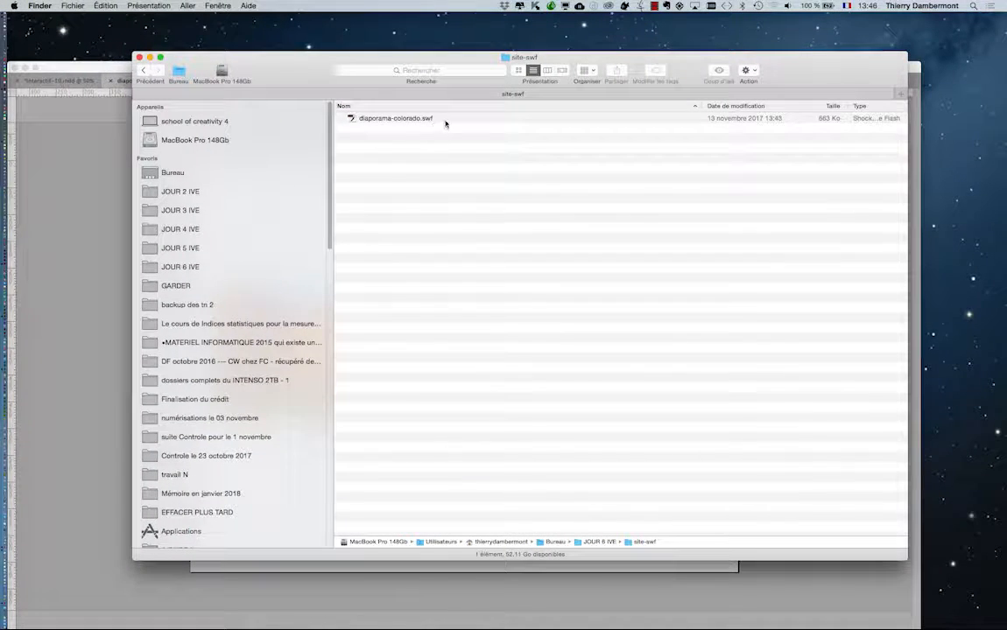
left_click(445, 124)
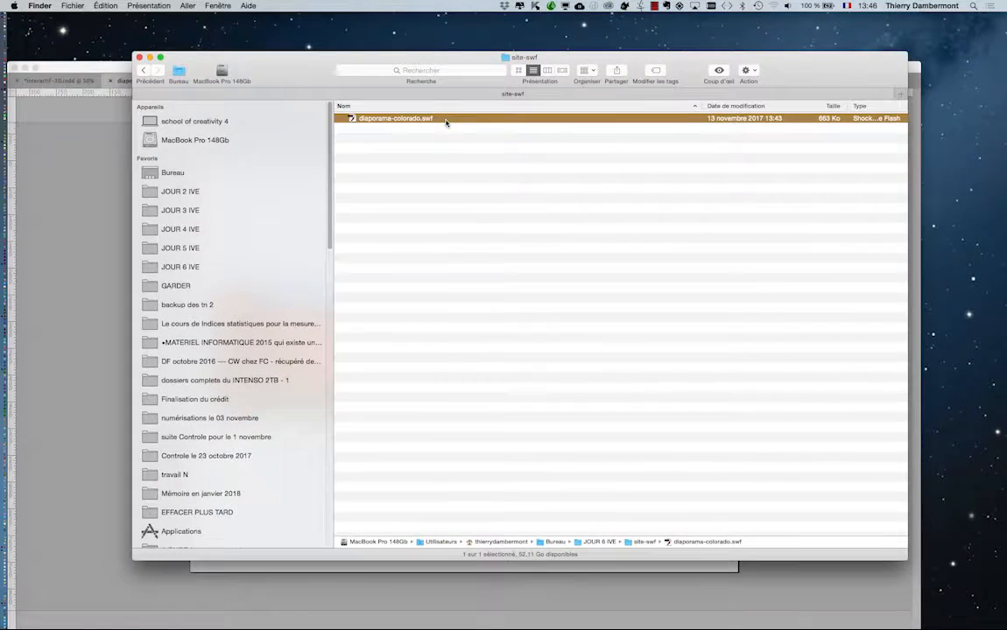
left_click(586, 525)
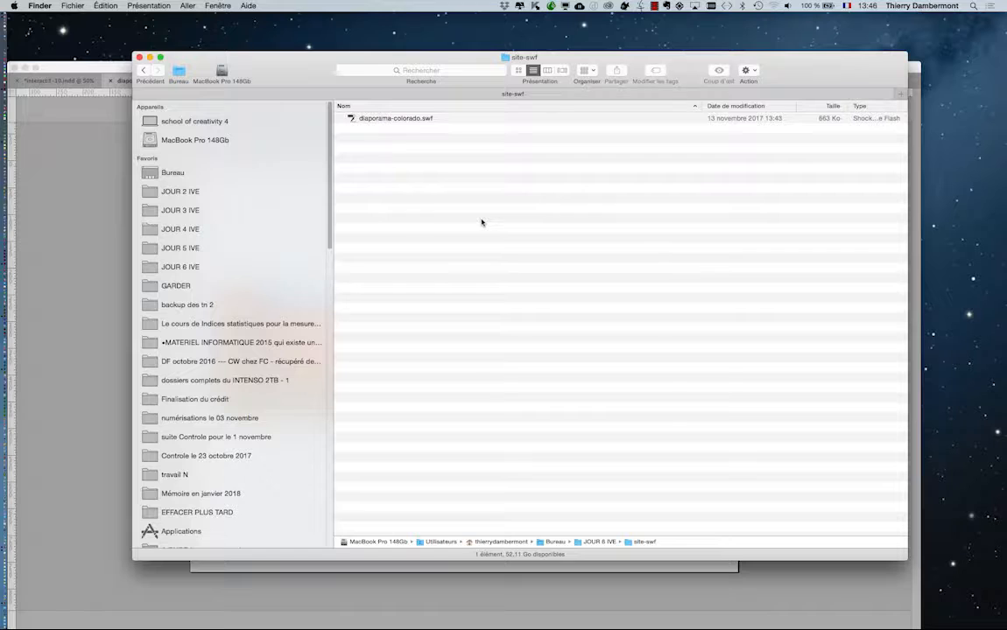
- Switch back to InDesign, bring up the interactif-10.indd document and close the Boutons et formulaires panel
left_click_drag(301, 86, 459, 47)
left_click(235, 70)
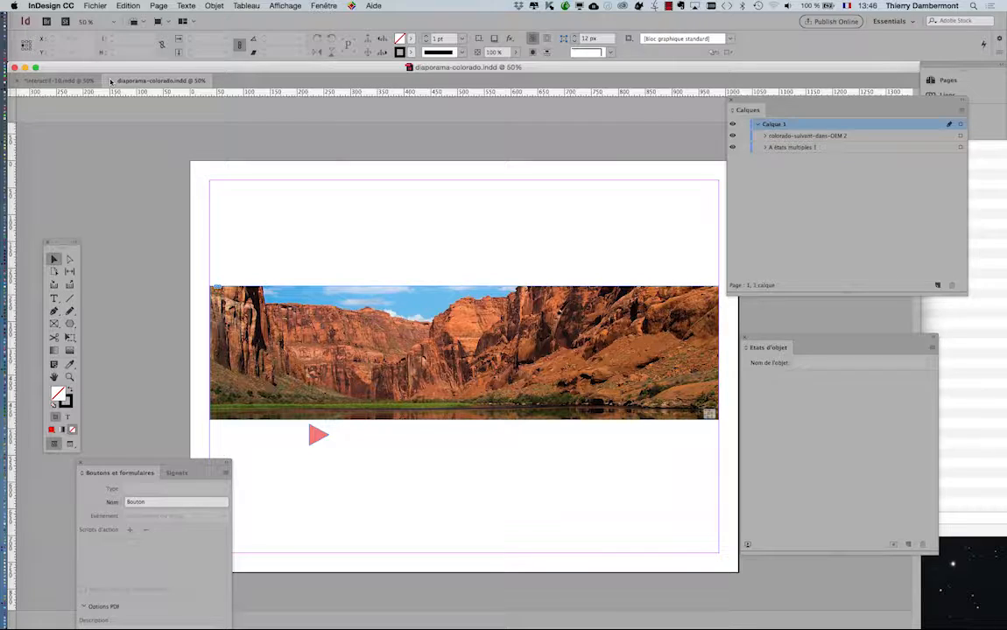
left_click(57, 80)
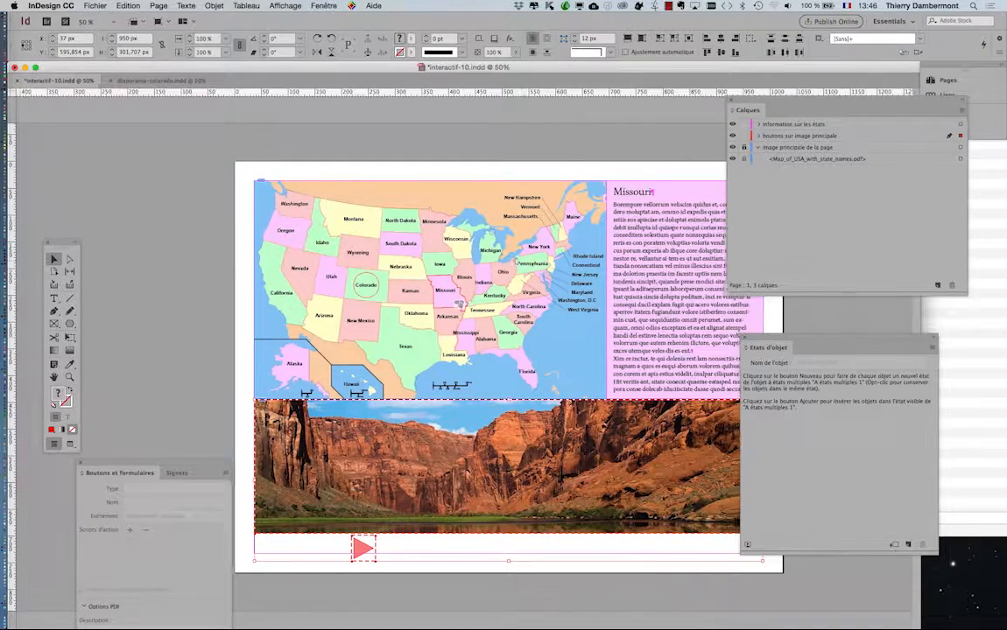
scroll(517, 260, "right", 3)
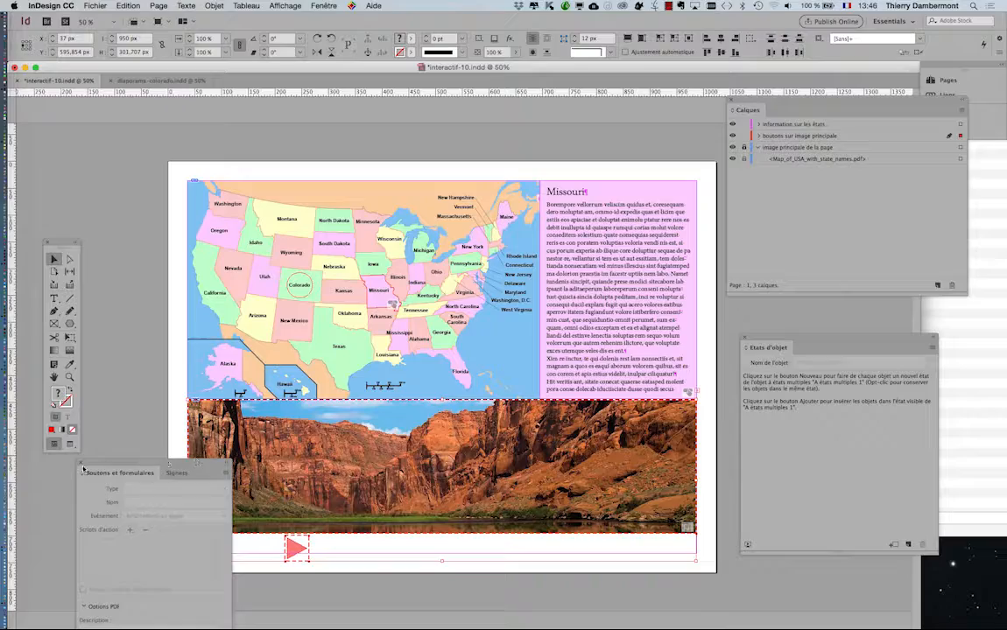
left_click(81, 466)
- Delete the canyon slideshow and the red arrow button from the lower part of the interactif-10.indd page
left_click(174, 514)
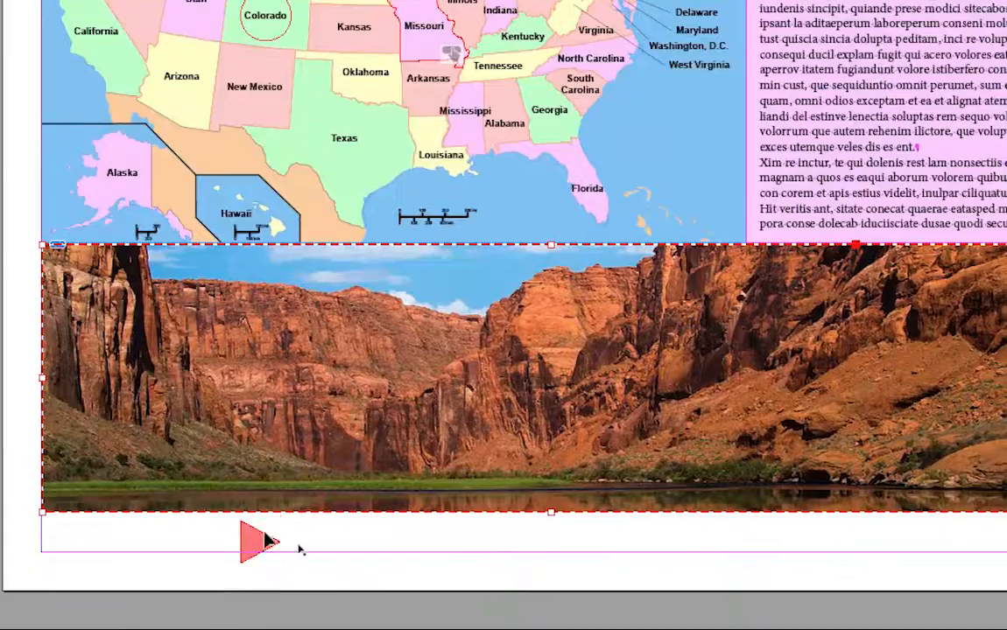
left_click(404, 588)
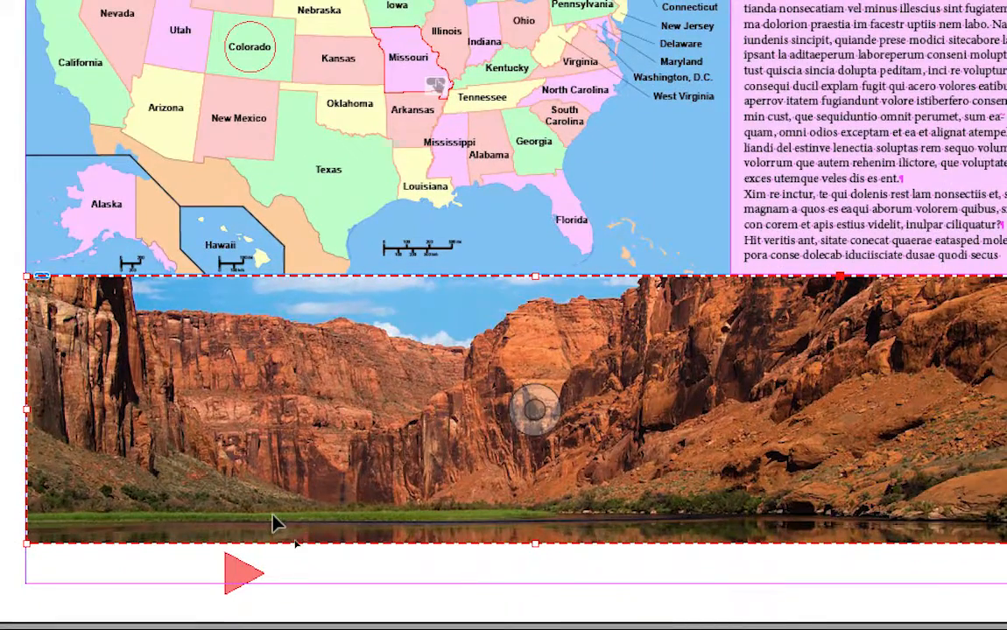
key("Delete")
left_click(240, 569)
key("Delete")
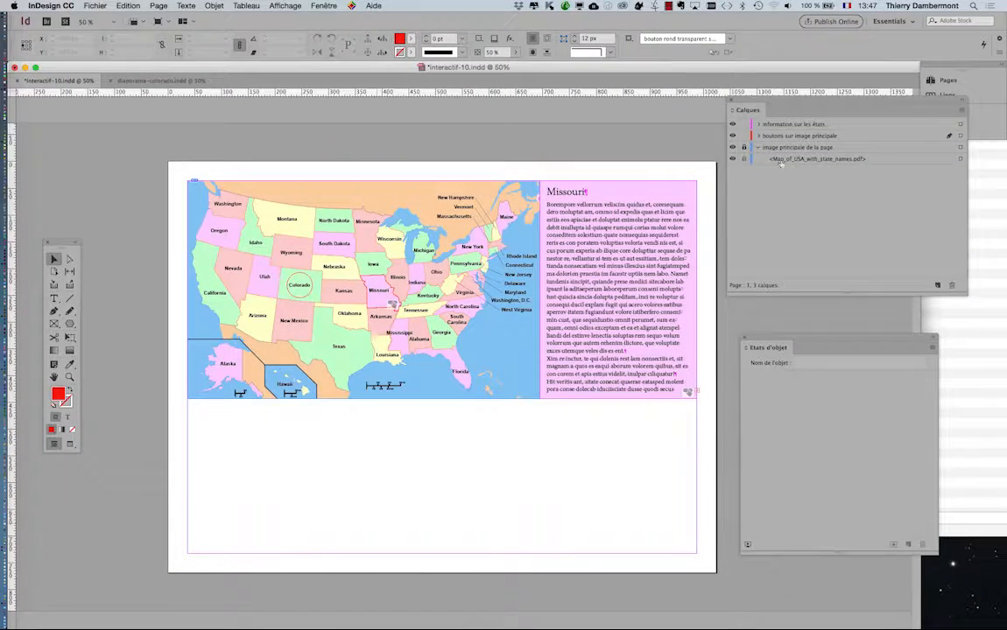
- Collapse the image principale de la page layer and add a new top layer named SWF importé
left_click(759, 147)
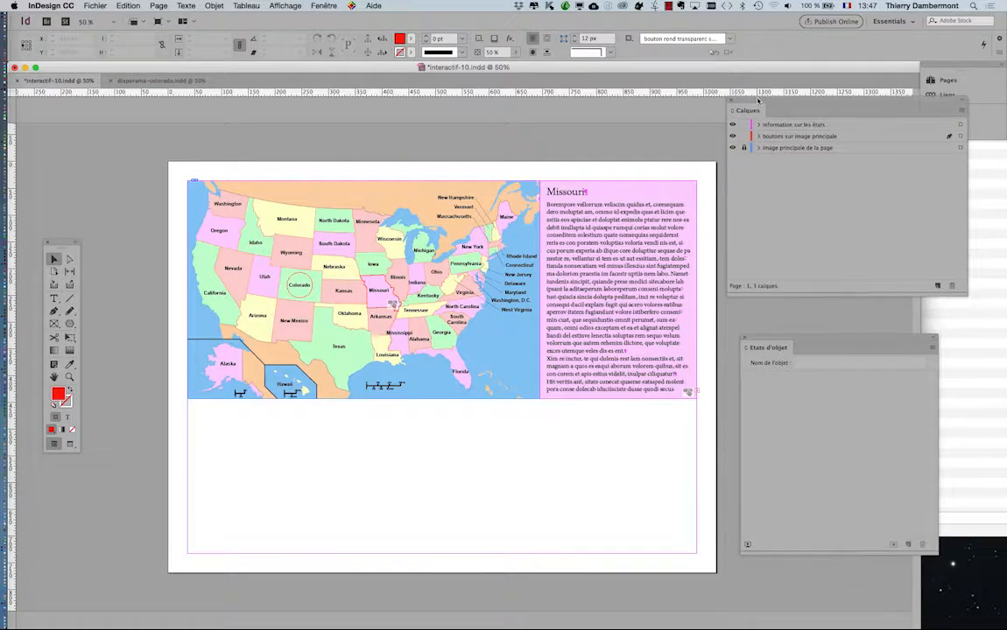
left_click_drag(771, 110, 707, 131)
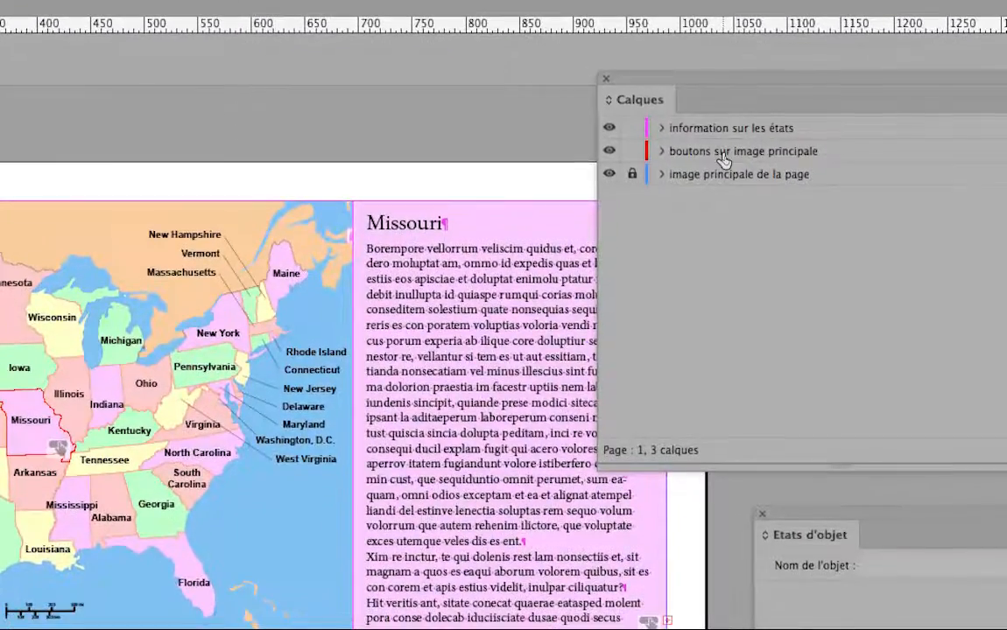
left_click(723, 154)
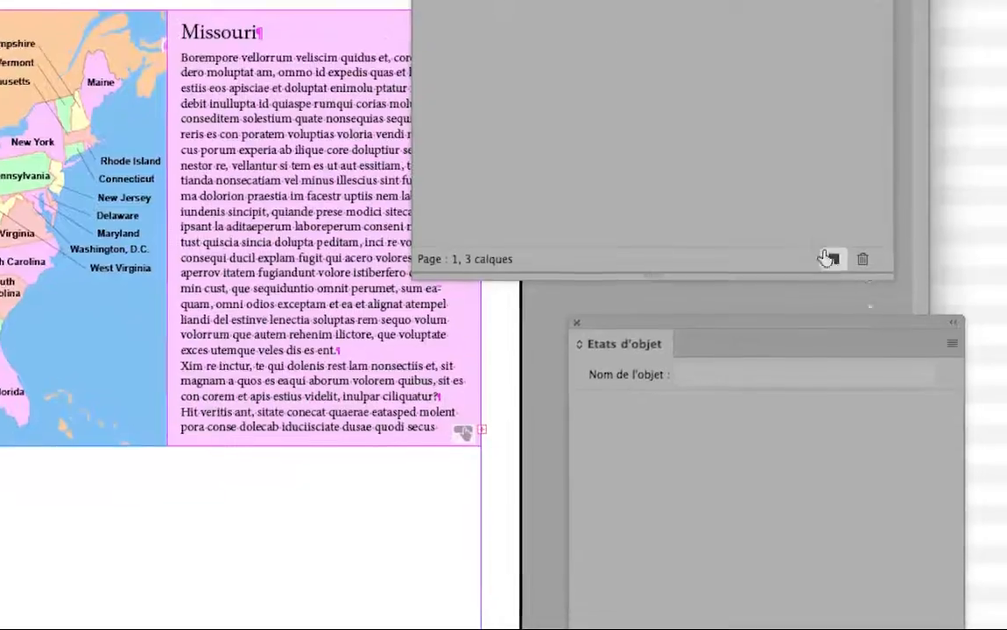
left_click(936, 455)
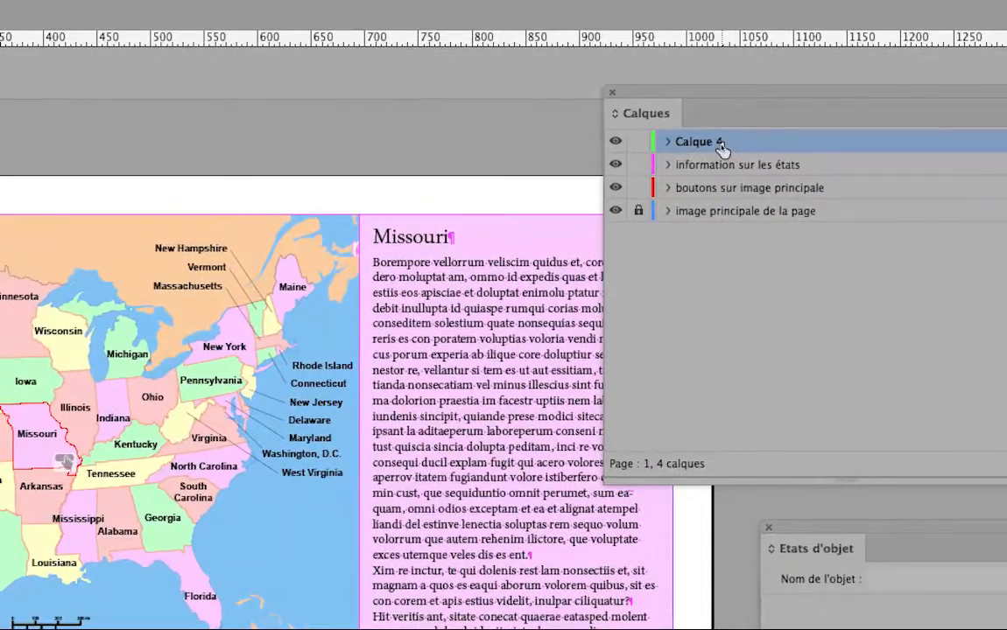
double_click(722, 146)
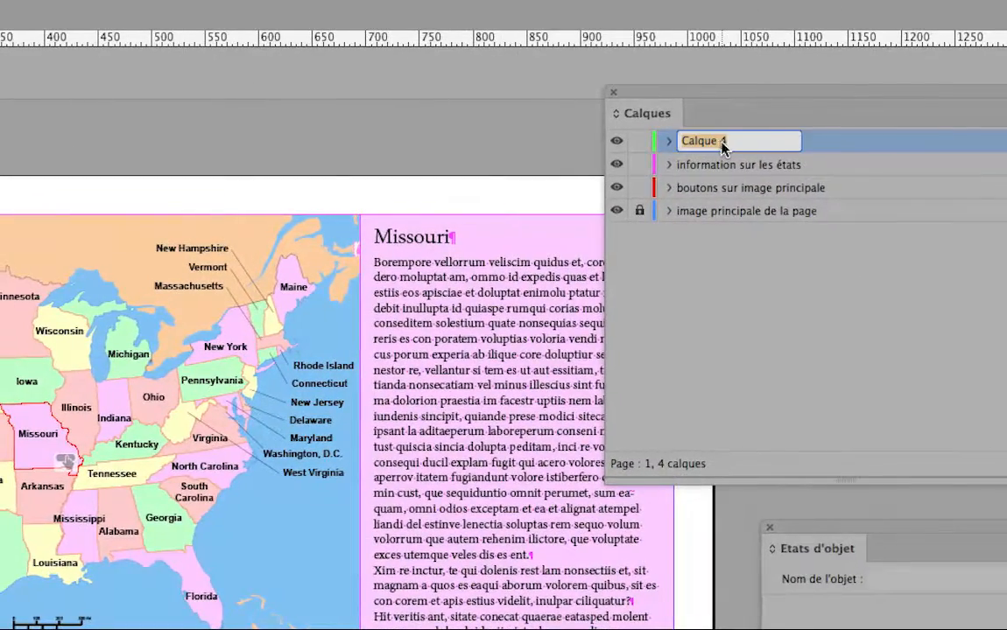
type("SWF iporte")
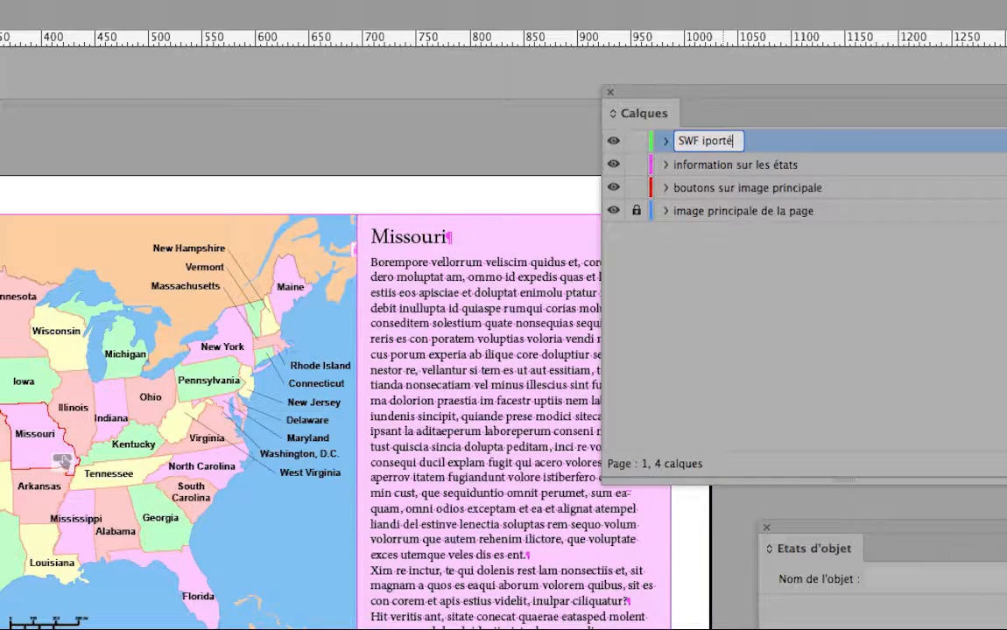
left_click(716, 142)
type("m")
key("Return")
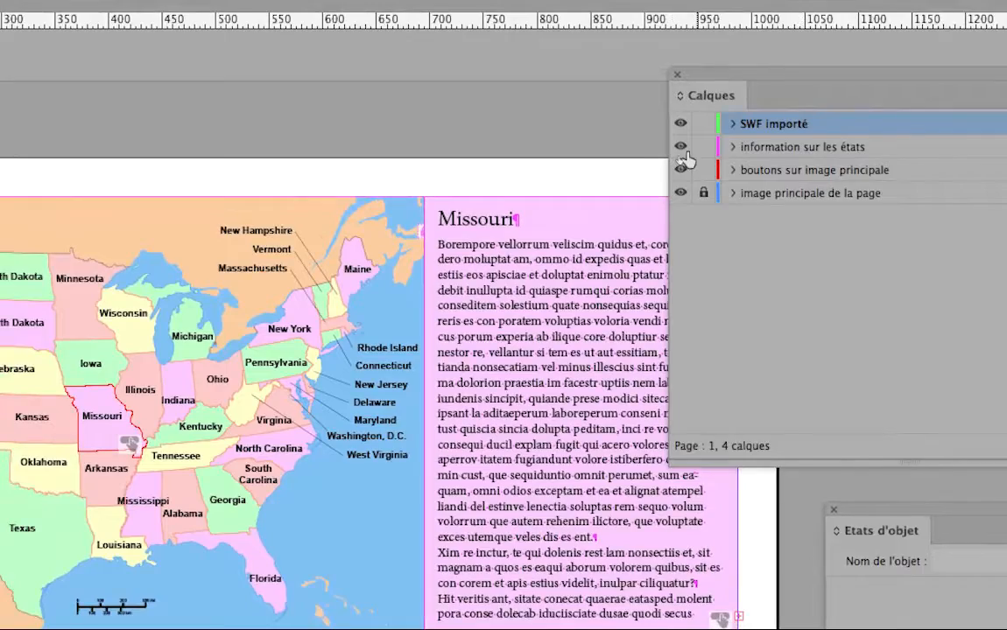
- Lock the information sur les états and boutons sur image principale layers and move the Calques panel clear of the page
left_click(703, 147)
left_click(703, 170)
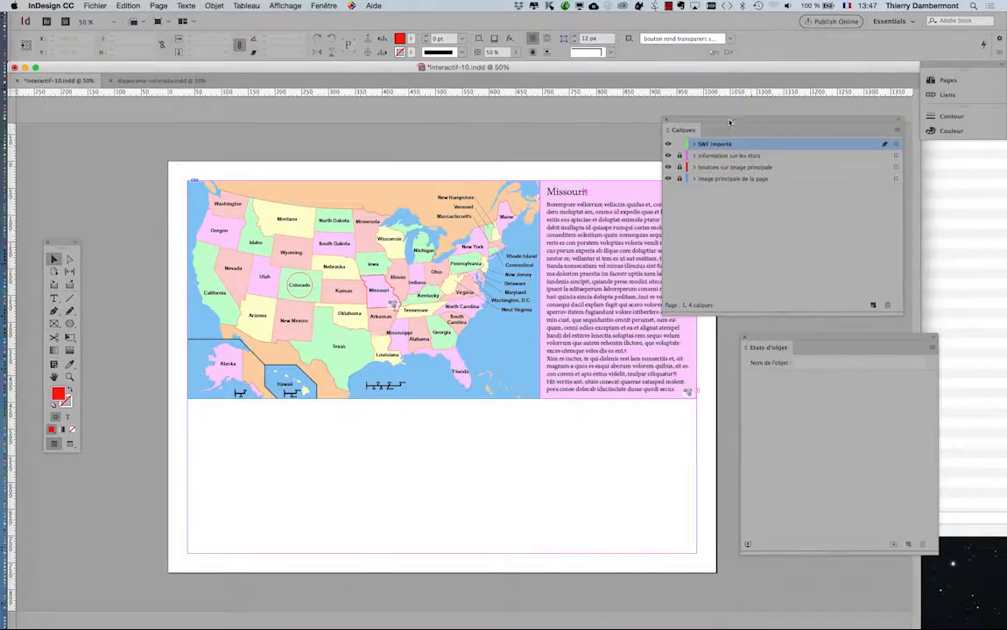
left_click_drag(730, 122, 793, 128)
- Import diaporama-colorado.swf from the site-swf folder in JOUR 6 IVE and place it at full size below the map
left_click(103, 5)
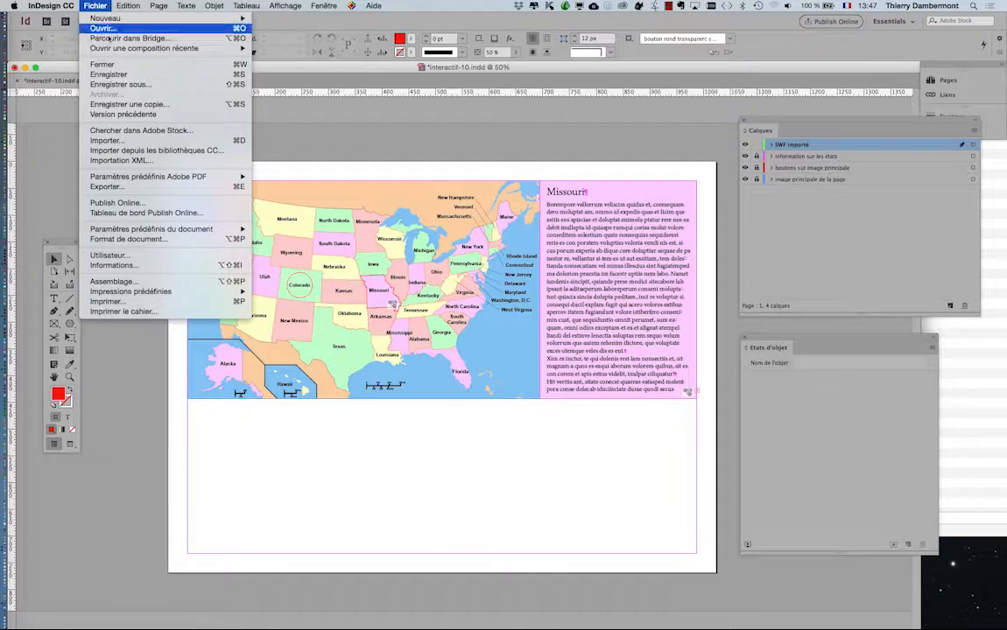
left_click(105, 139)
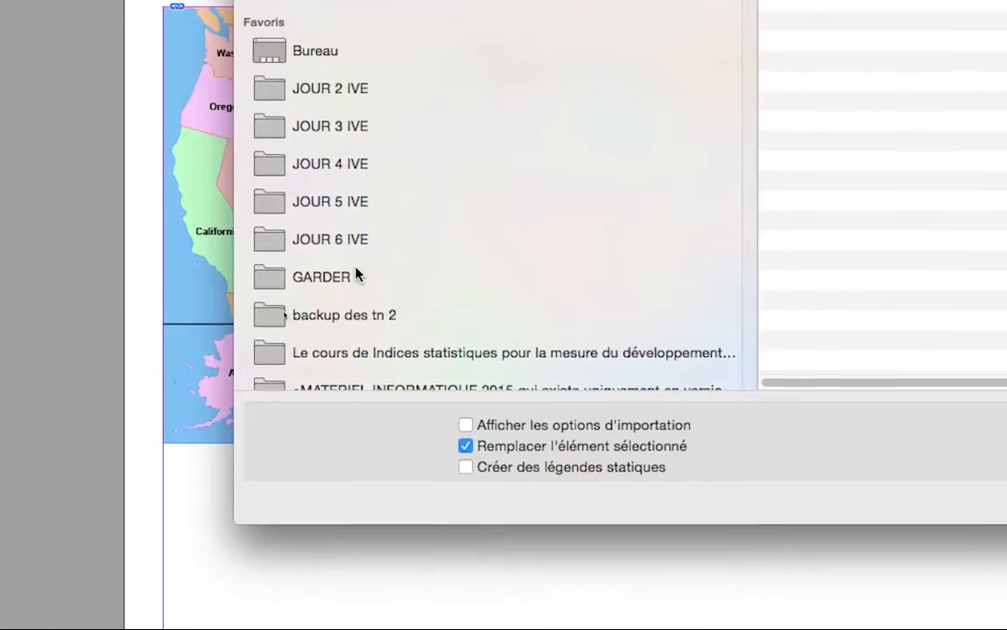
left_click(376, 243)
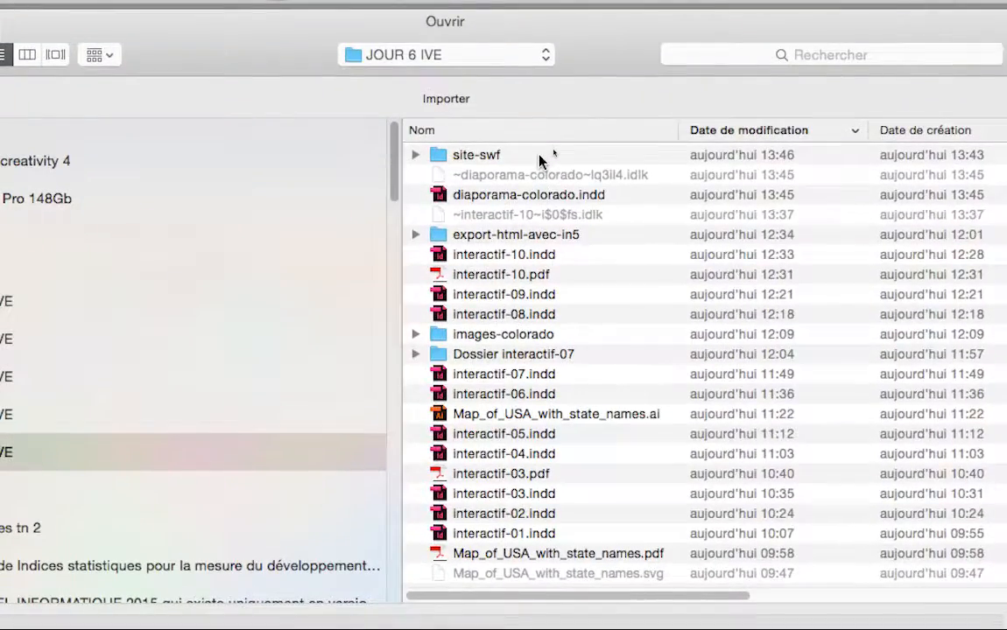
double_click(540, 156)
left_click(540, 156)
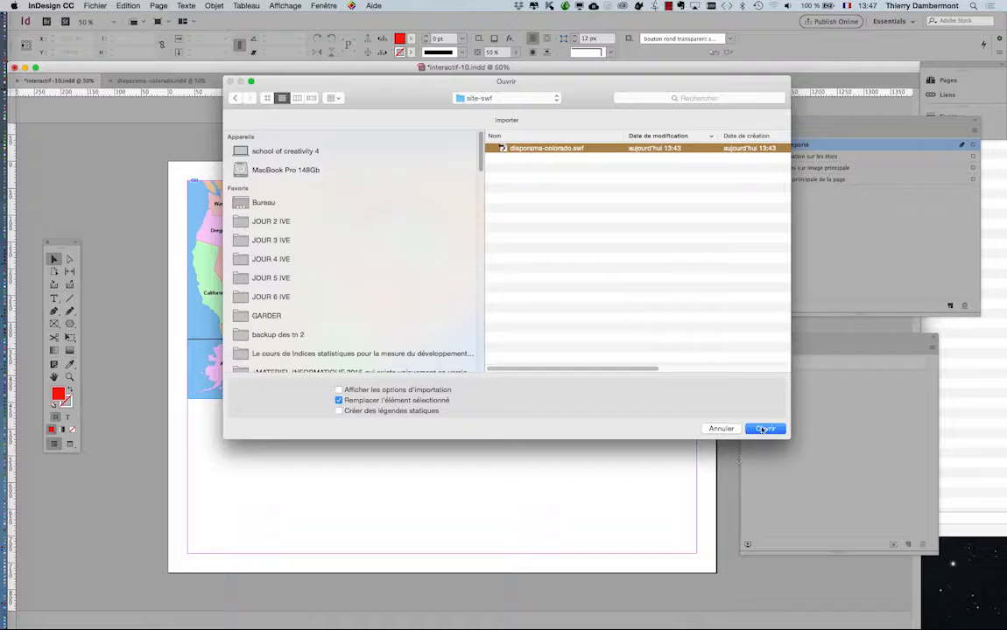
left_click(762, 429)
left_click_drag(195, 411, 278, 447)
key("ctrl+z")
left_click(208, 421)
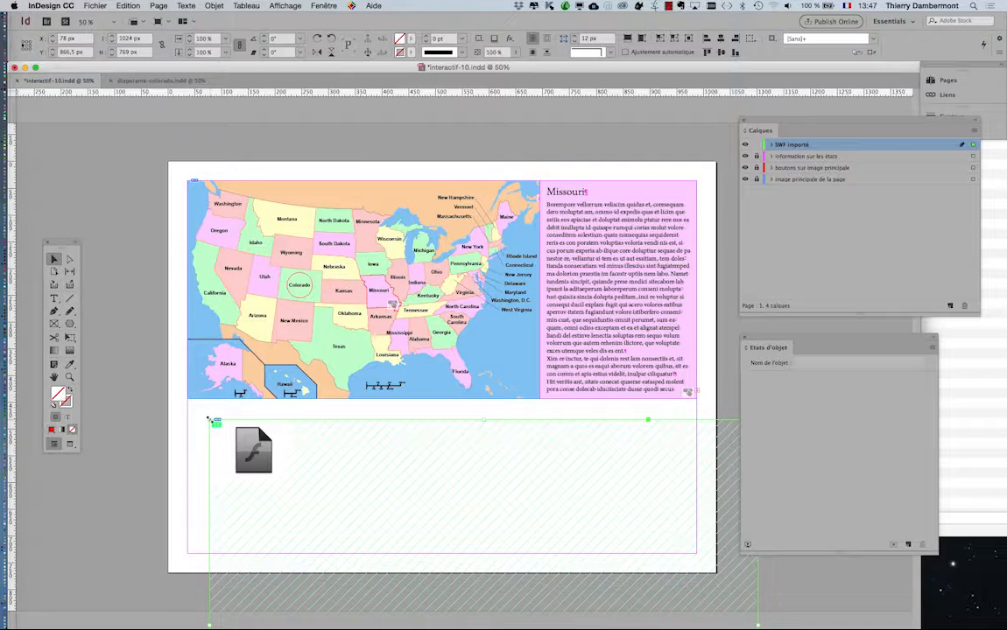
- Reposition and crop the SWF frame to about 952 × 262 px so it fits between the page margins below the map
left_click_drag(372, 504, 364, 384)
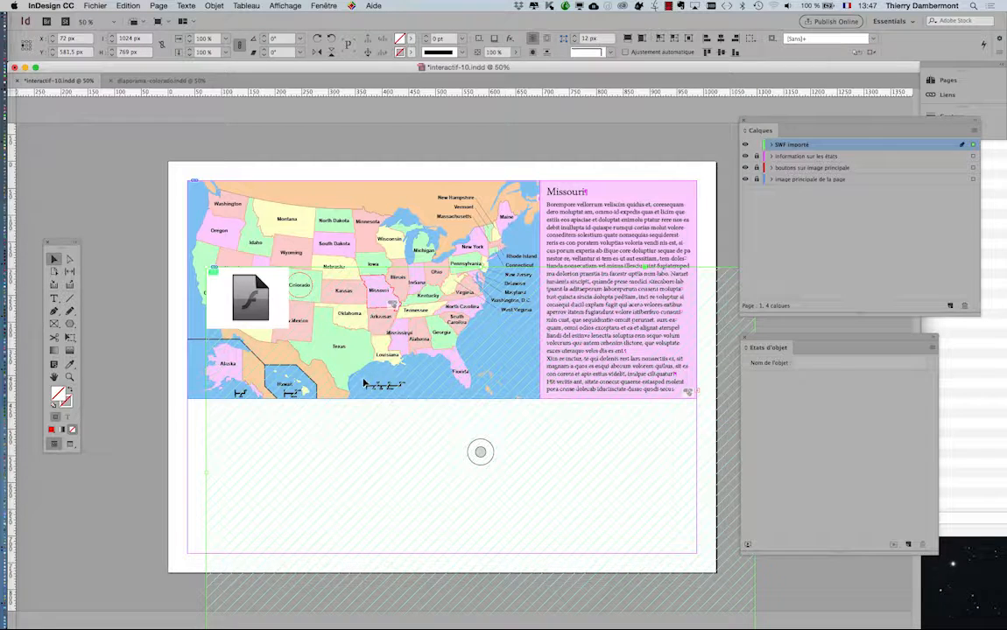
key("super+minus")
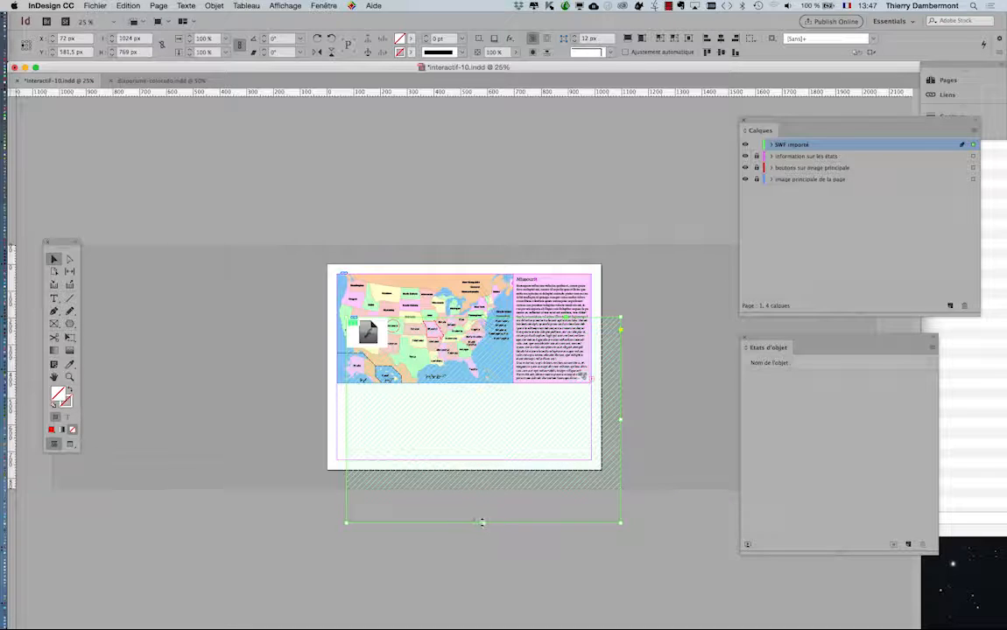
left_click_drag(482, 523, 496, 458)
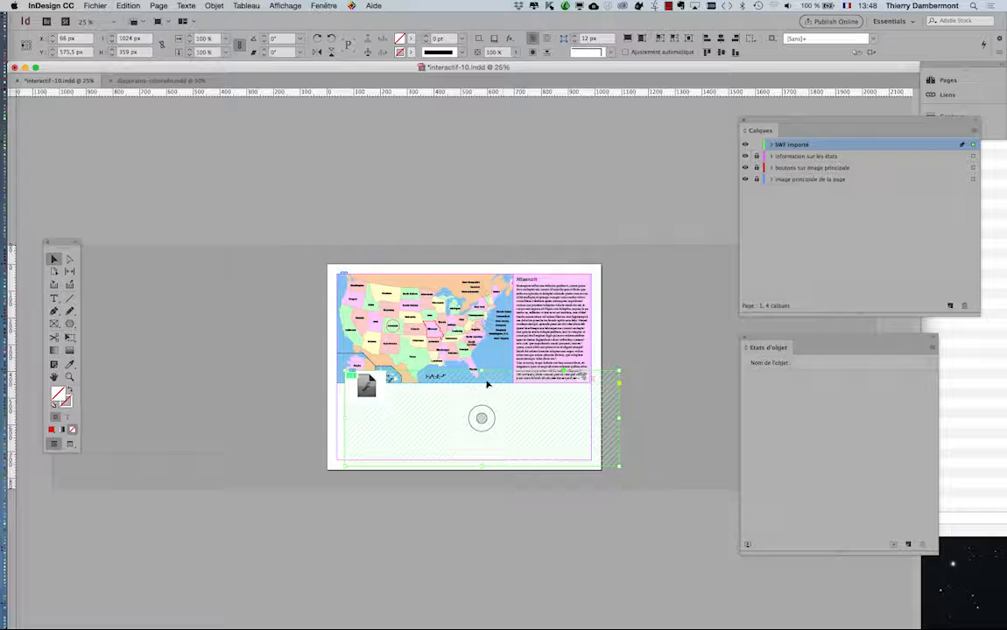
left_click_drag(482, 371, 483, 392)
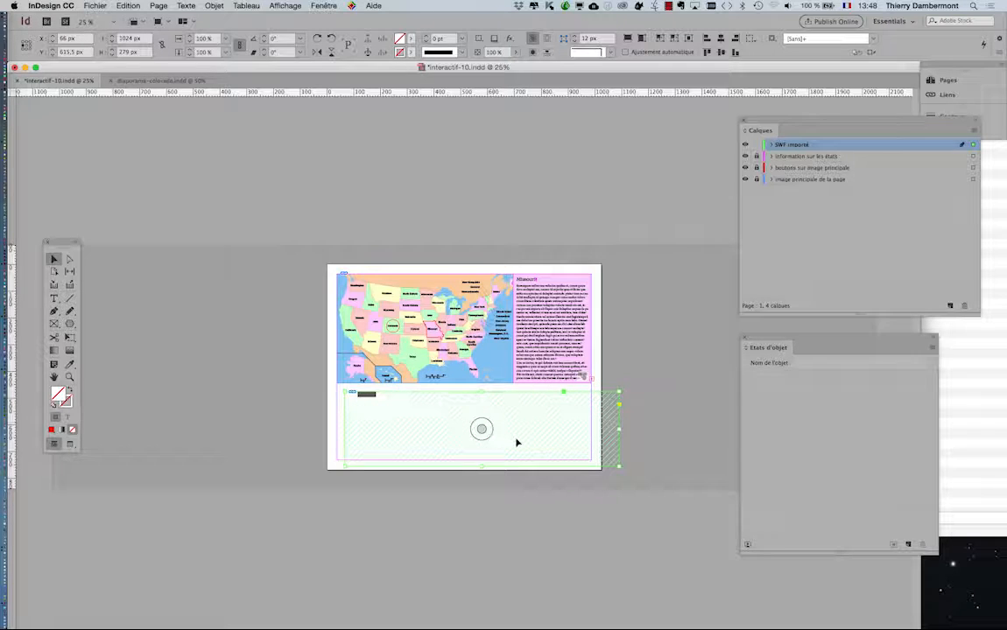
left_click_drag(516, 443, 513, 433)
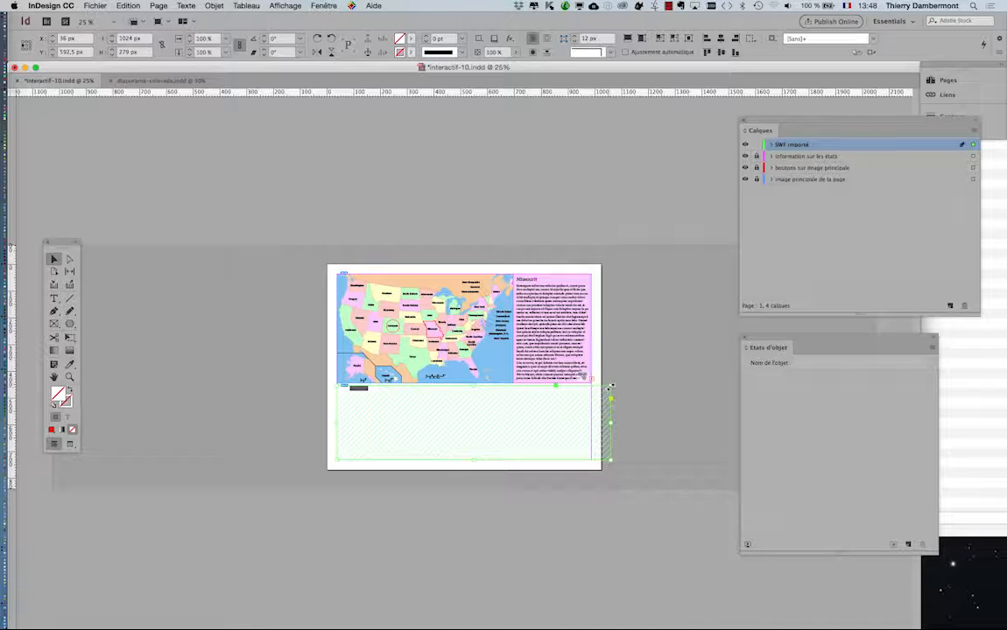
left_click_drag(610, 385, 591, 389)
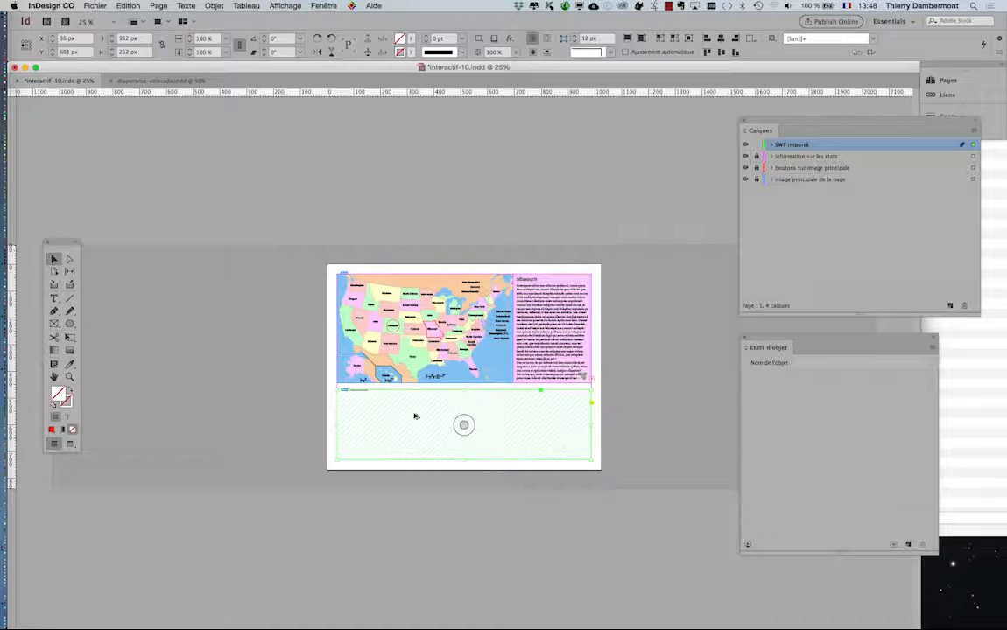
- Fit the page in the window and display it in Preview mode without guides and frame edges
key("super+plus")
left_click_drag(484, 459, 408, 202)
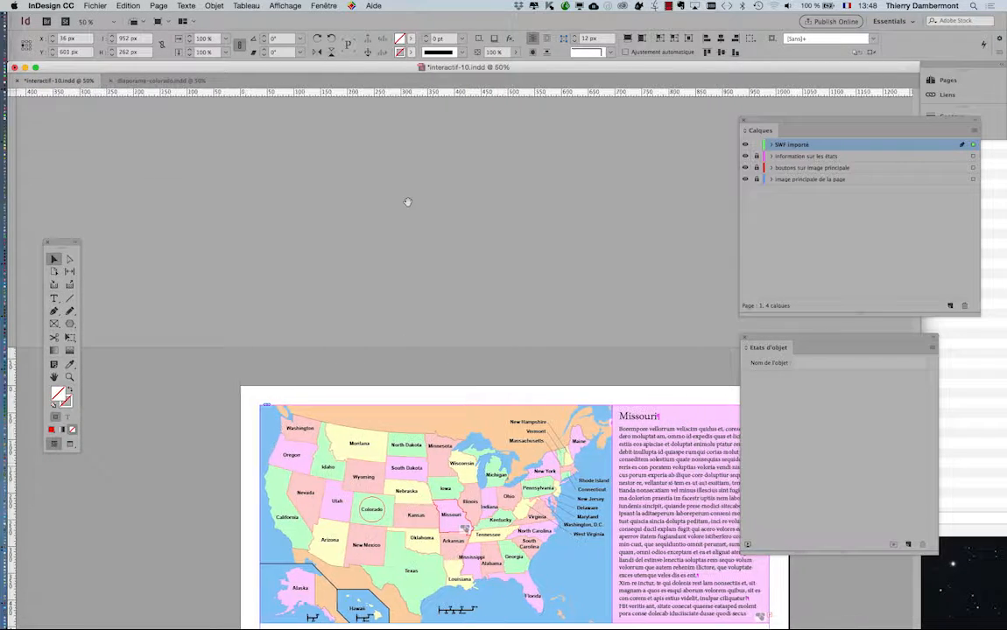
double_click(55, 377)
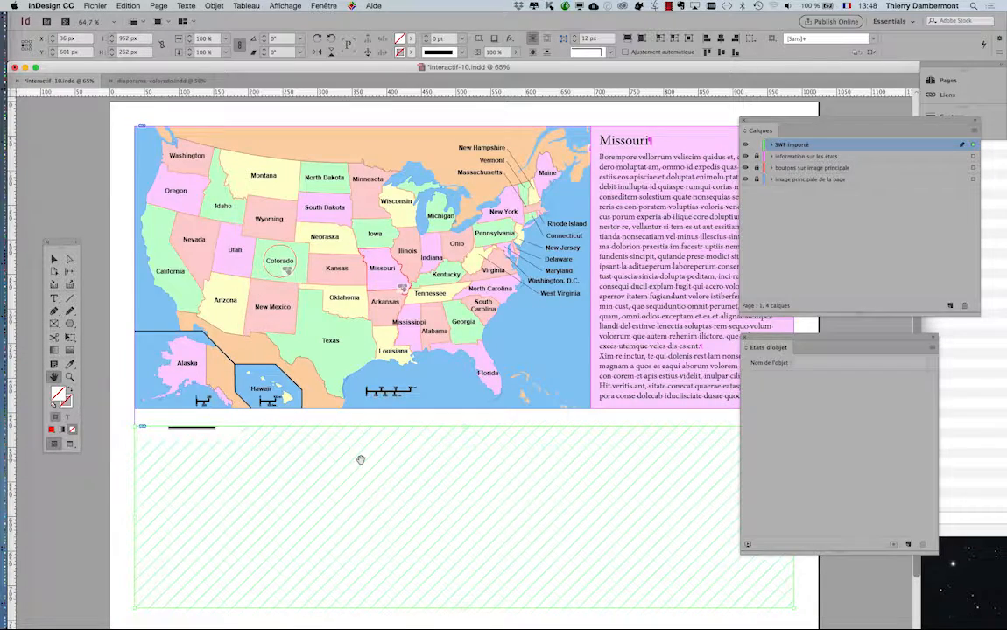
key("super+minus")
left_click(62, 445)
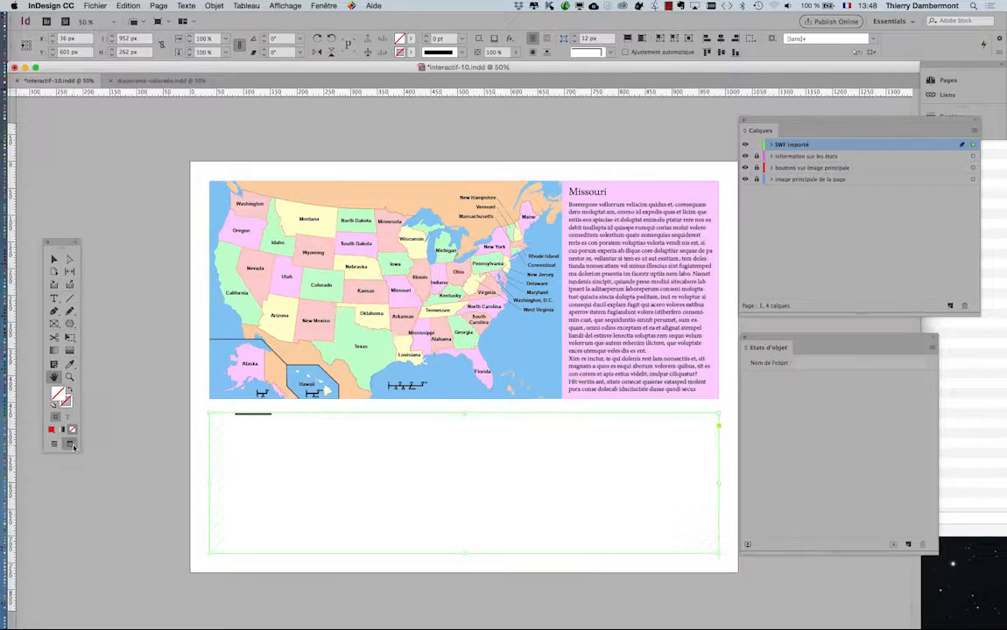
- Return the page to Normal screen mode and preview its EPUB interactivity in a repositioned preview window, closing the preview after checking it
left_click(62, 446)
left_click(323, 5)
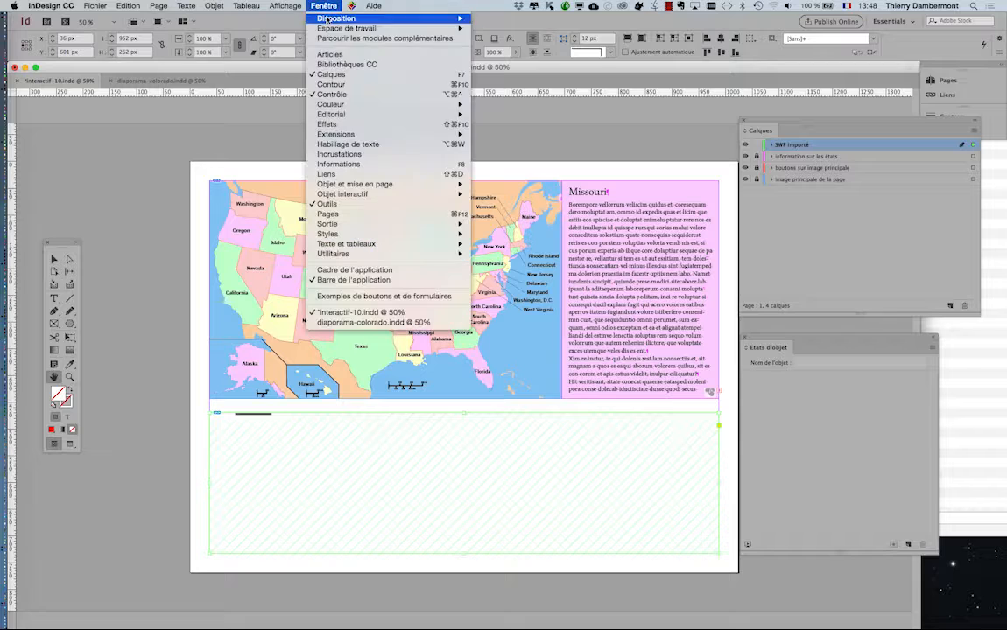
mouse_move(350, 194)
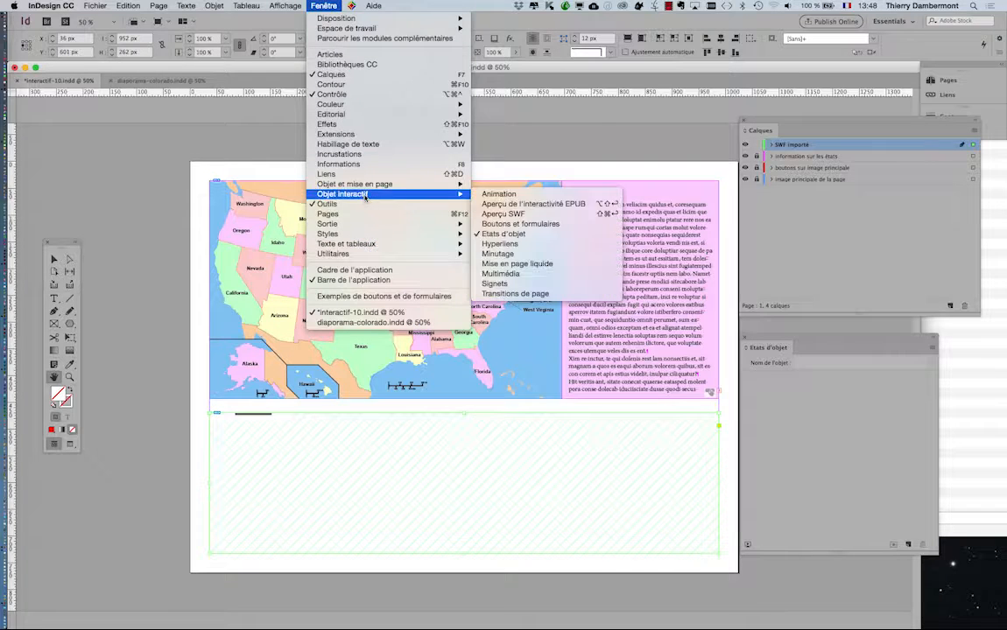
left_click(532, 204)
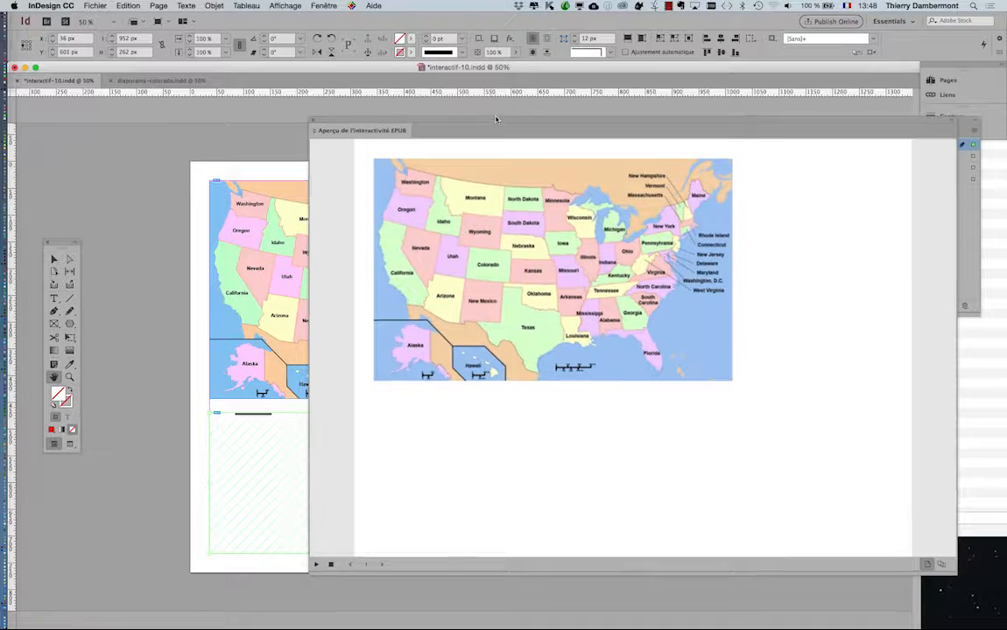
left_click_drag(493, 123, 523, 90)
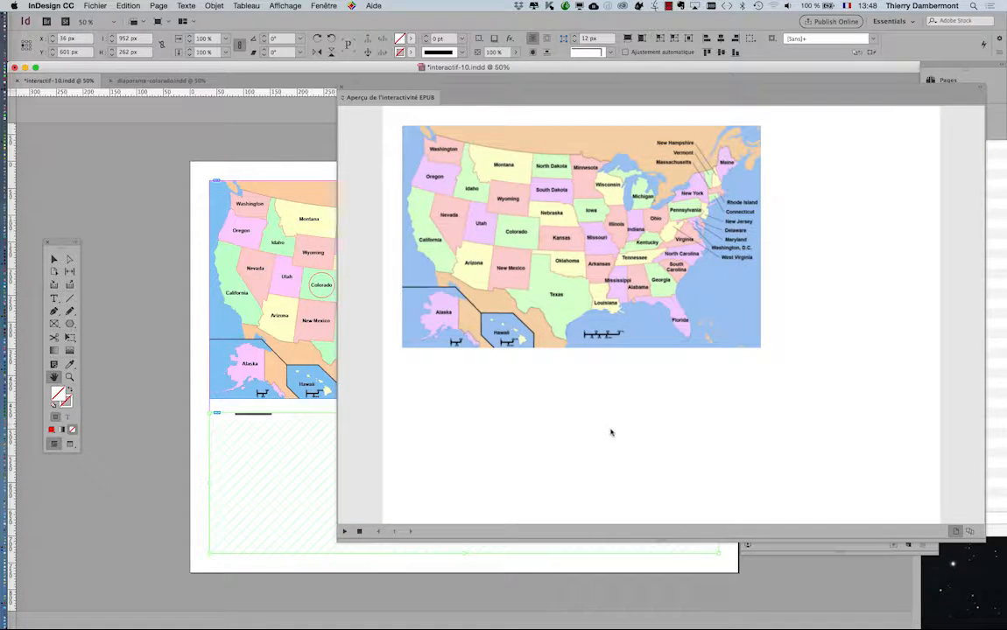
left_click(342, 87)
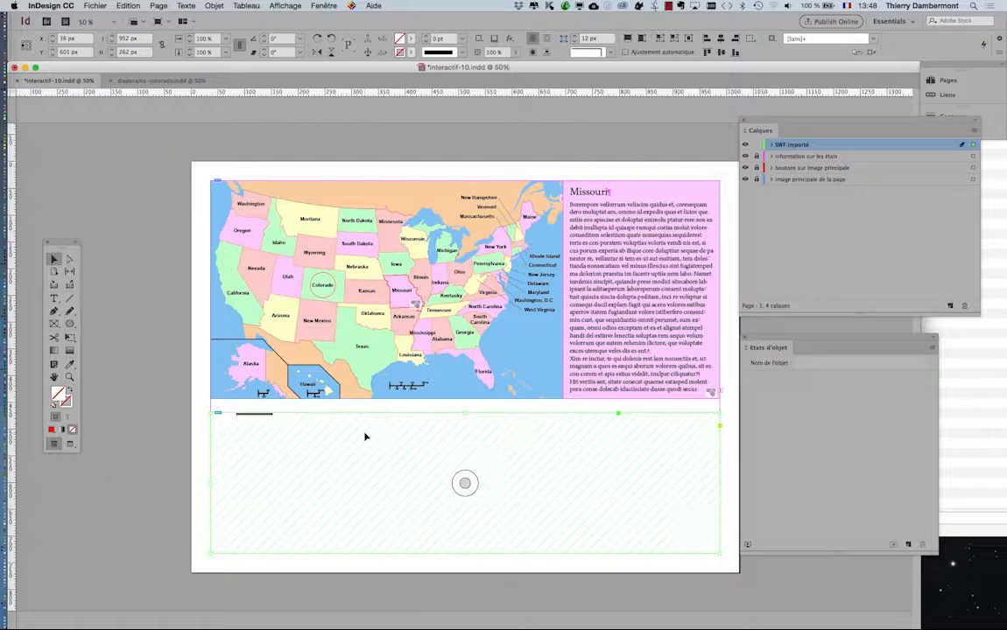
- Delete the cropped SWF frame and load diaporama-colorado.swf from the site-swf folder for a fresh import
key("Delete")
key("super+minus")
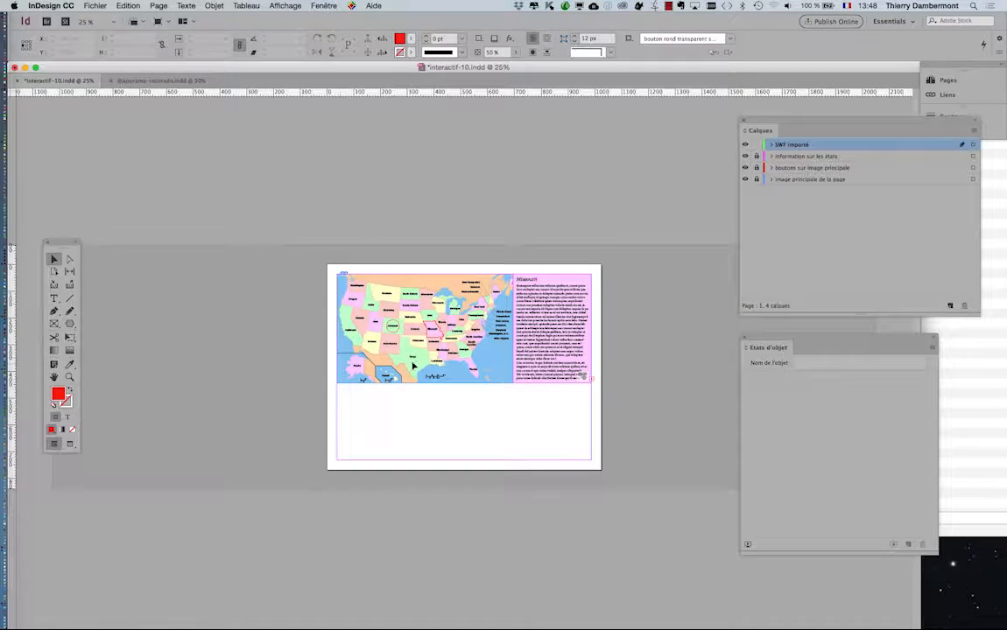
left_click(95, 6)
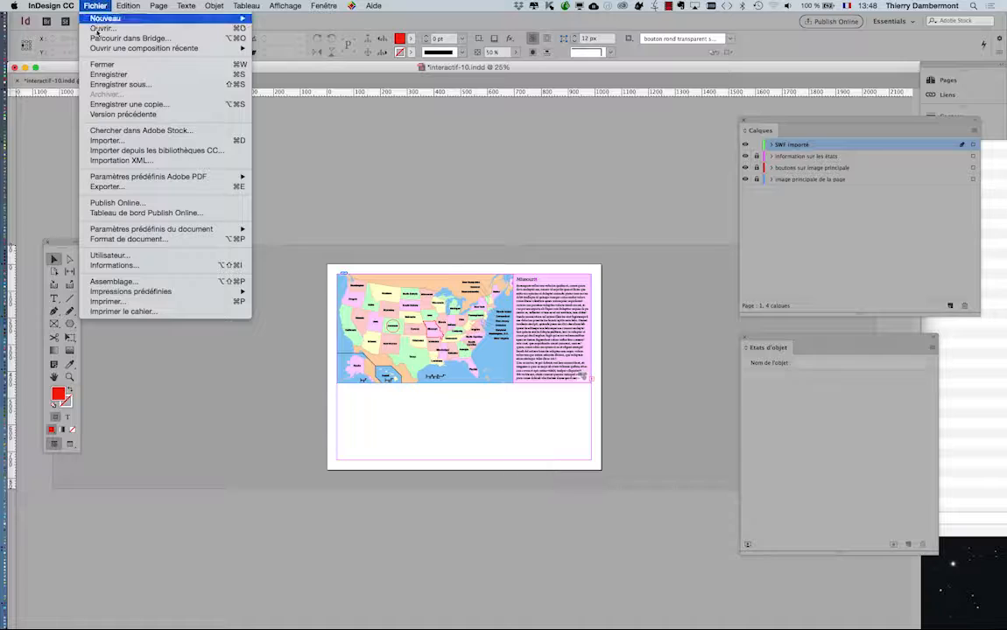
left_click(130, 140)
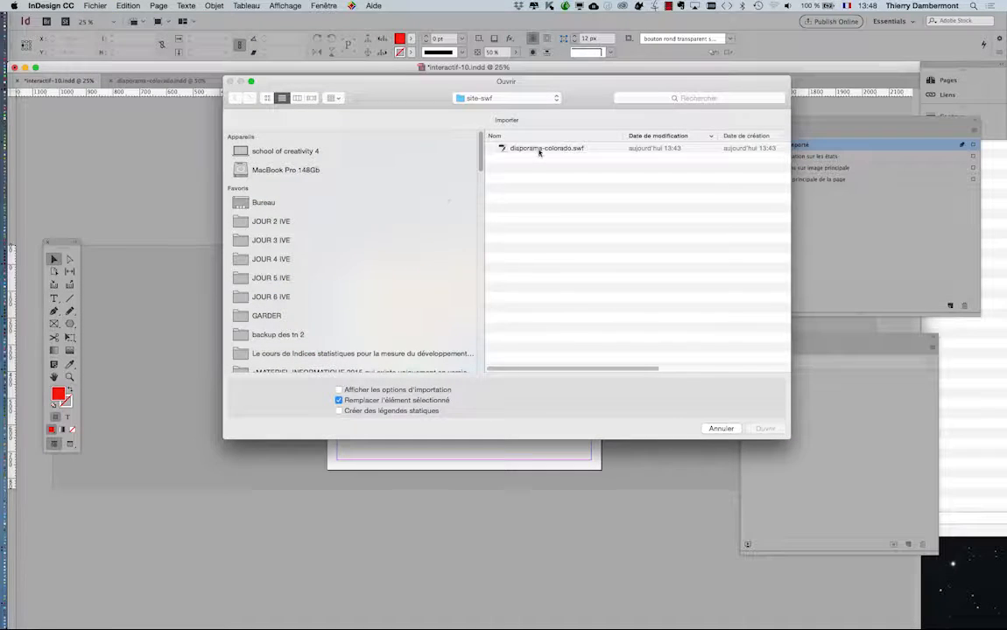
left_click(539, 151)
left_click(764, 428)
- Place the SWF at full size, crop its frame to about 1024 × 293 px and move it directly below the map at X 0 px
left_click(207, 293)
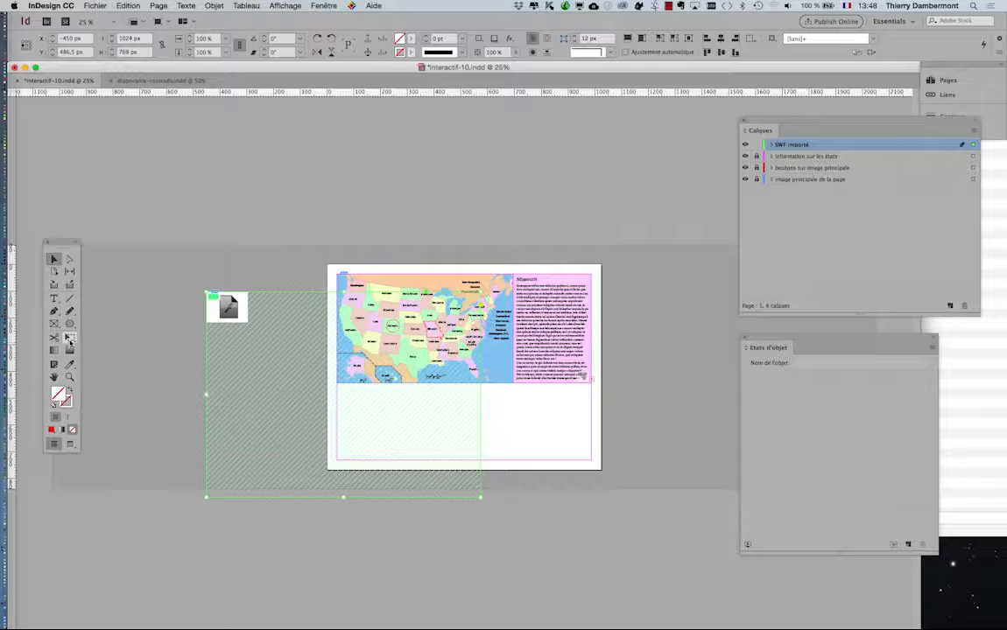
left_click_drag(343, 293, 344, 356)
left_click_drag(399, 420, 514, 446)
- Check the newly placed SWF in the EPUB interactivity preview and close the preview
left_click(296, 5)
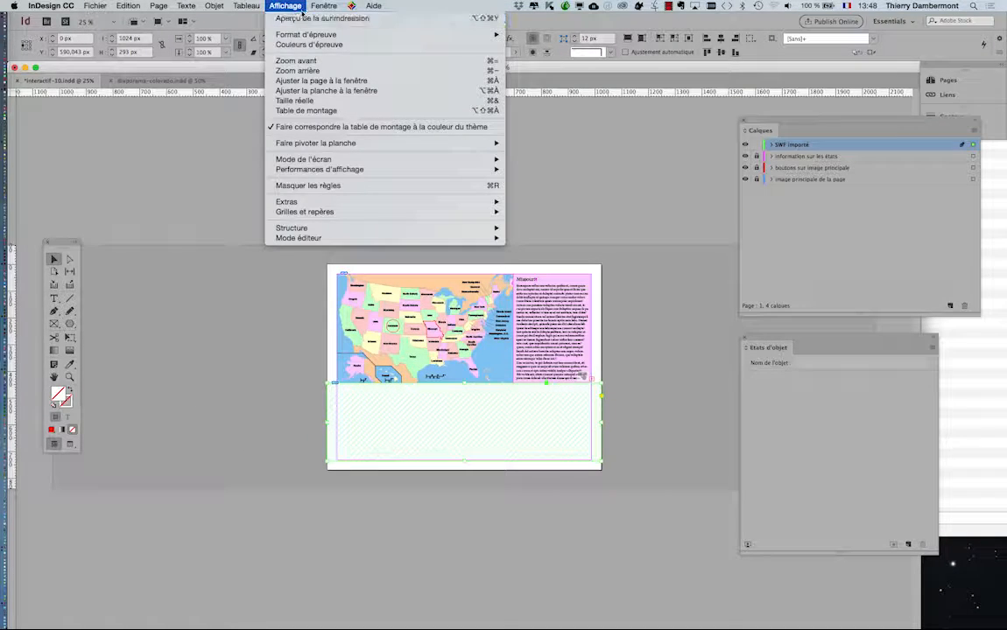
mouse_move(323, 5)
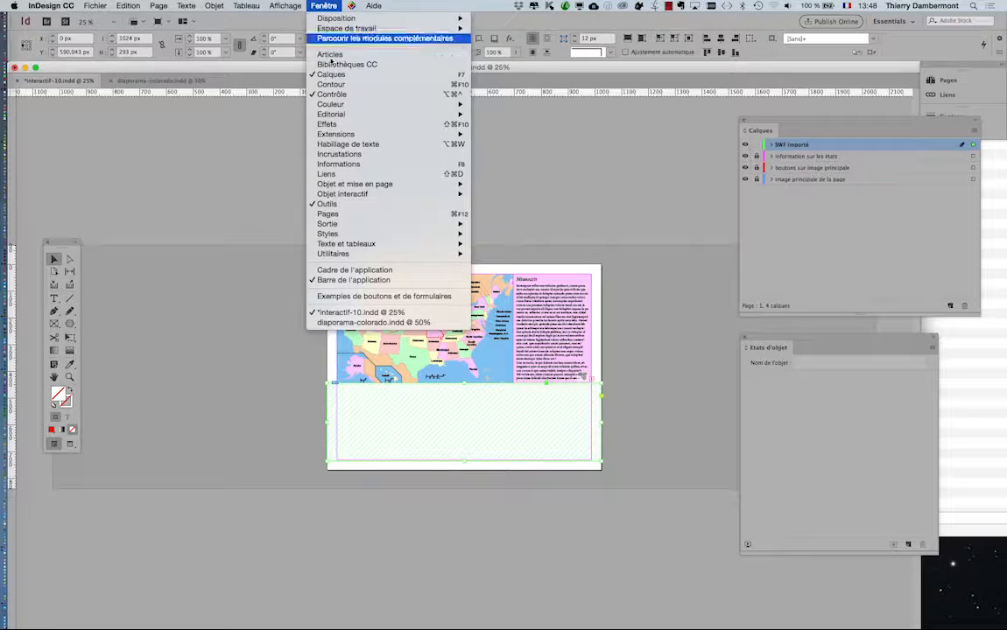
mouse_move(394, 193)
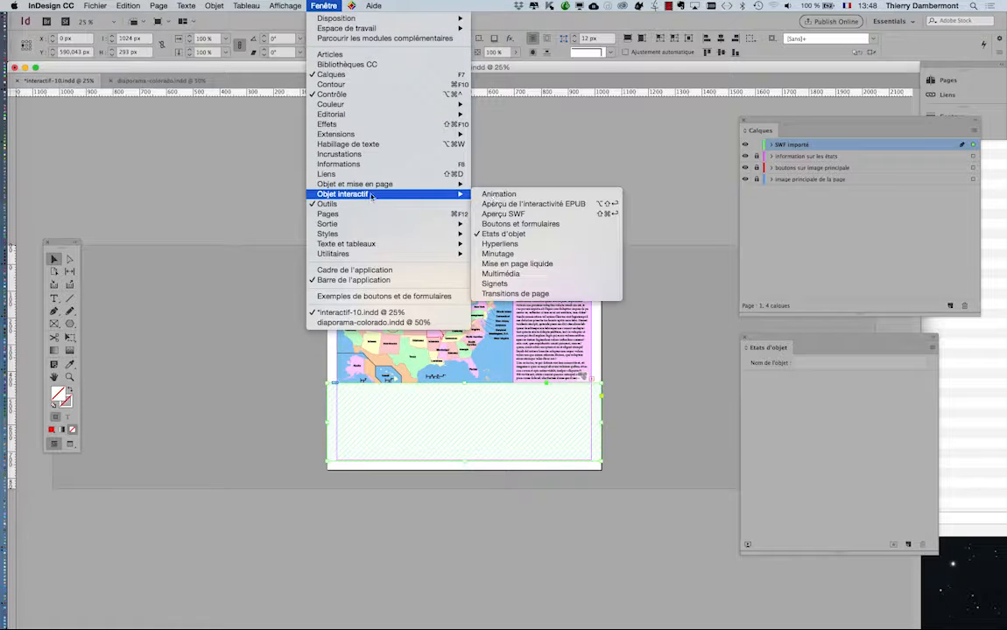
left_click(550, 209)
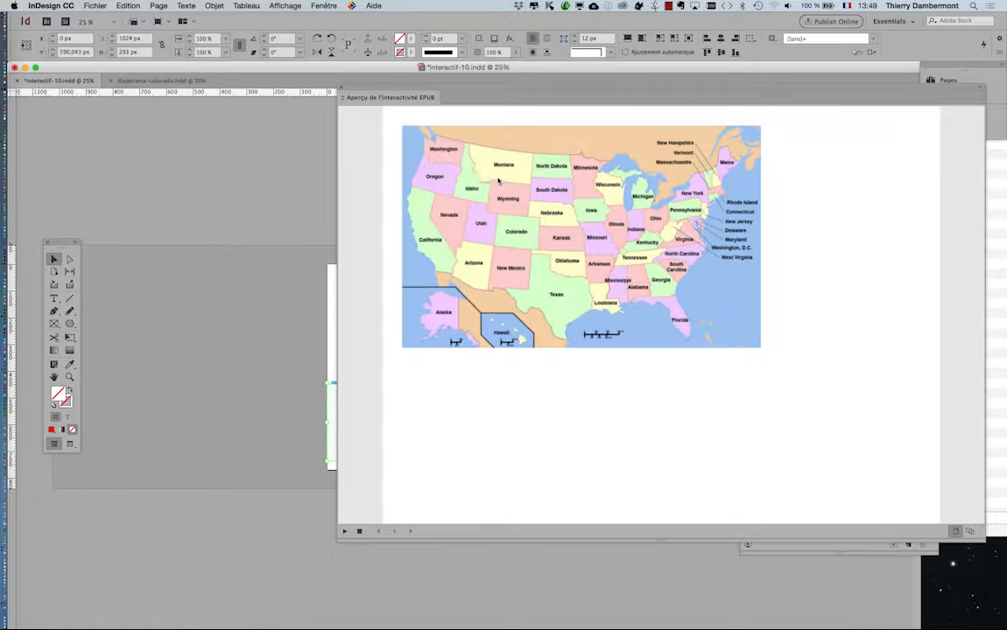
left_click(341, 88)
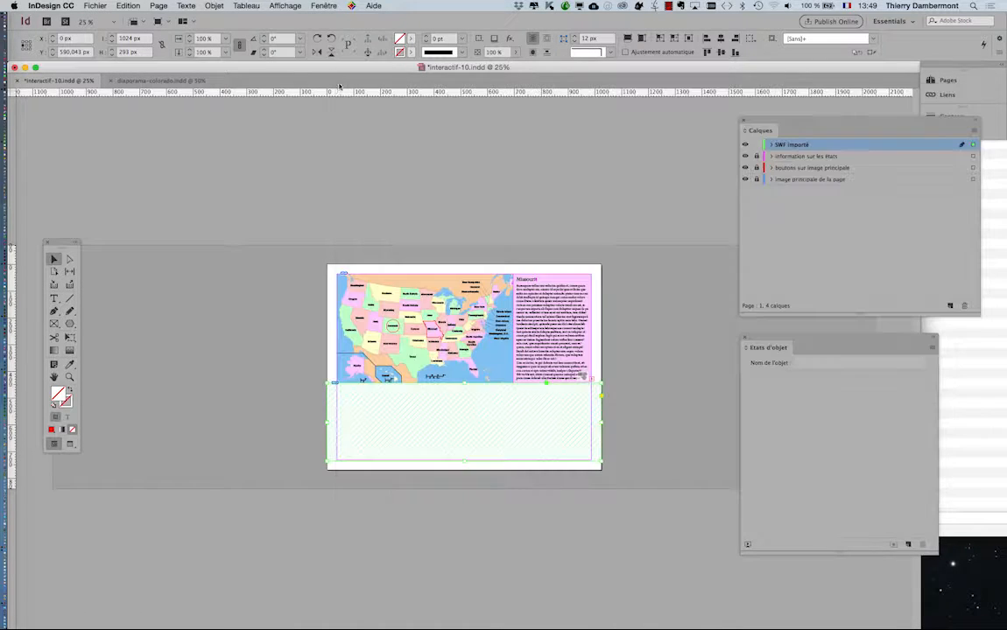
- Check the page in an enlarged SWF preview and close the preview
left_click(324, 5)
mouse_move(341, 194)
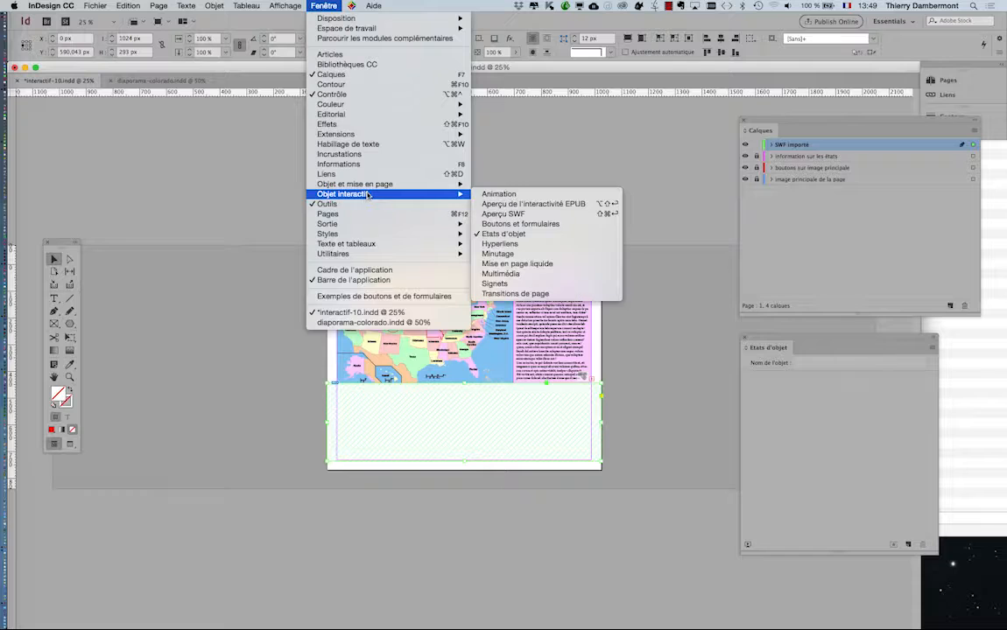
left_click(513, 214)
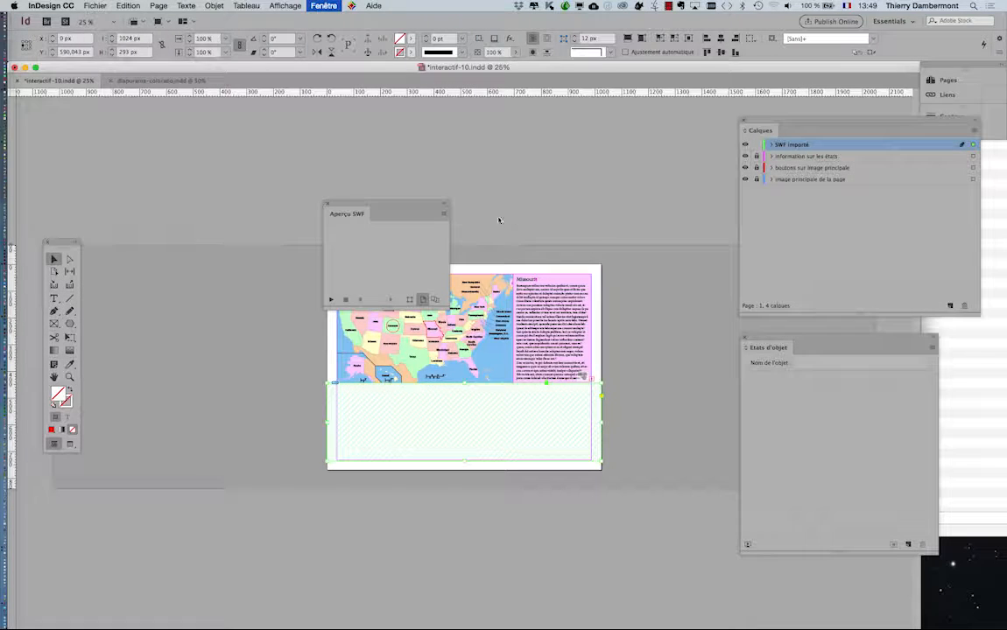
left_click_drag(448, 305, 626, 378)
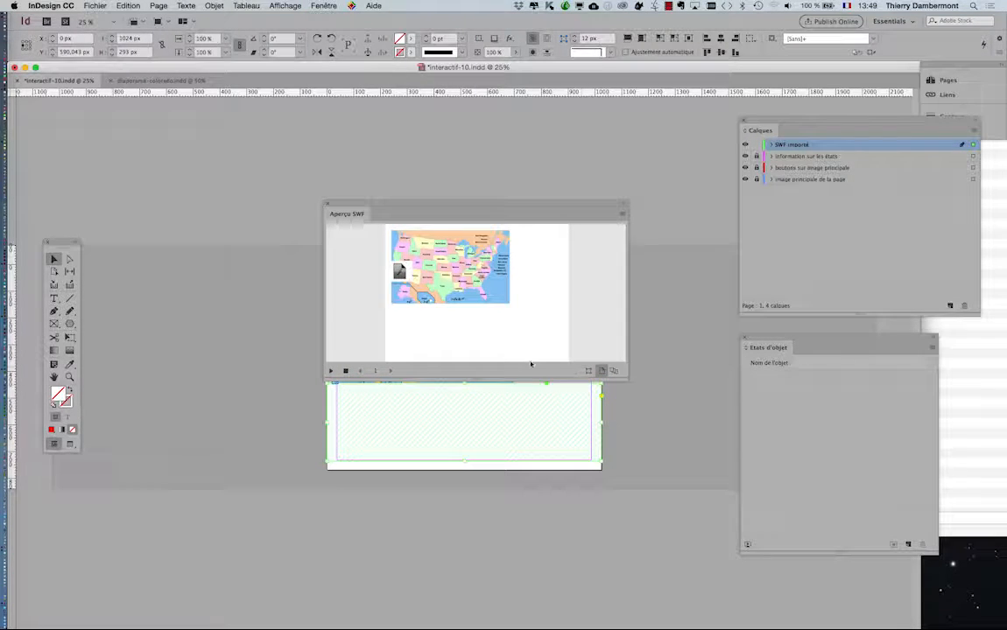
left_click(328, 204)
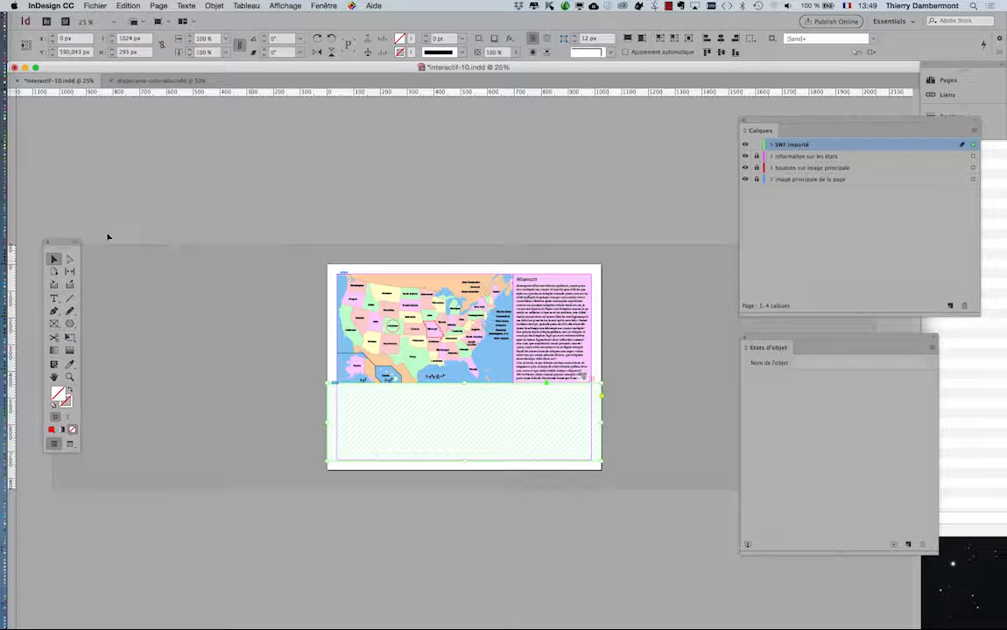
- Move the tools panel closer to the page
left_click_drag(59, 247, 144, 259)
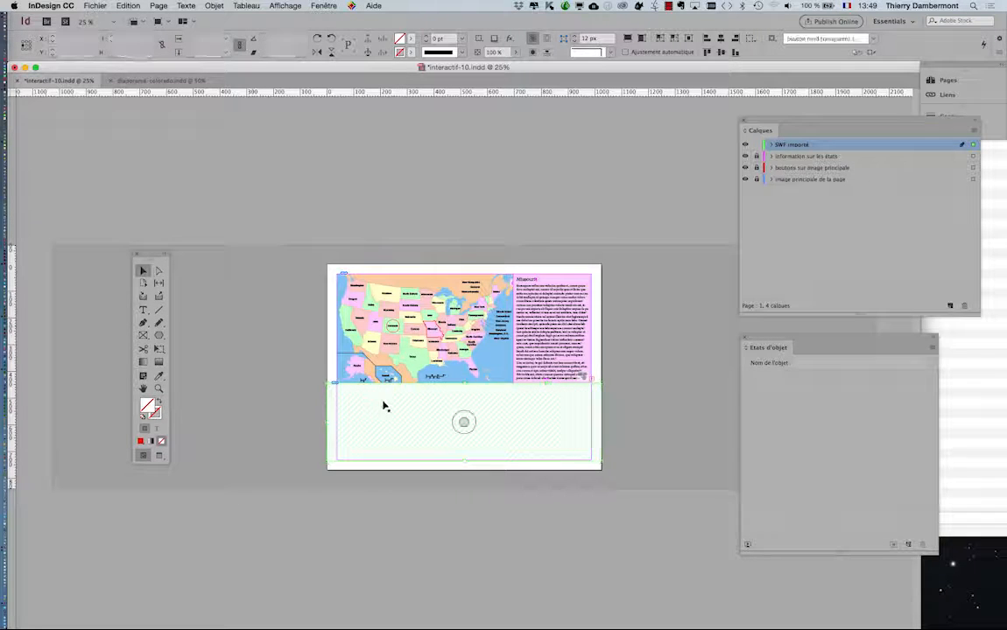
left_click(321, 5)
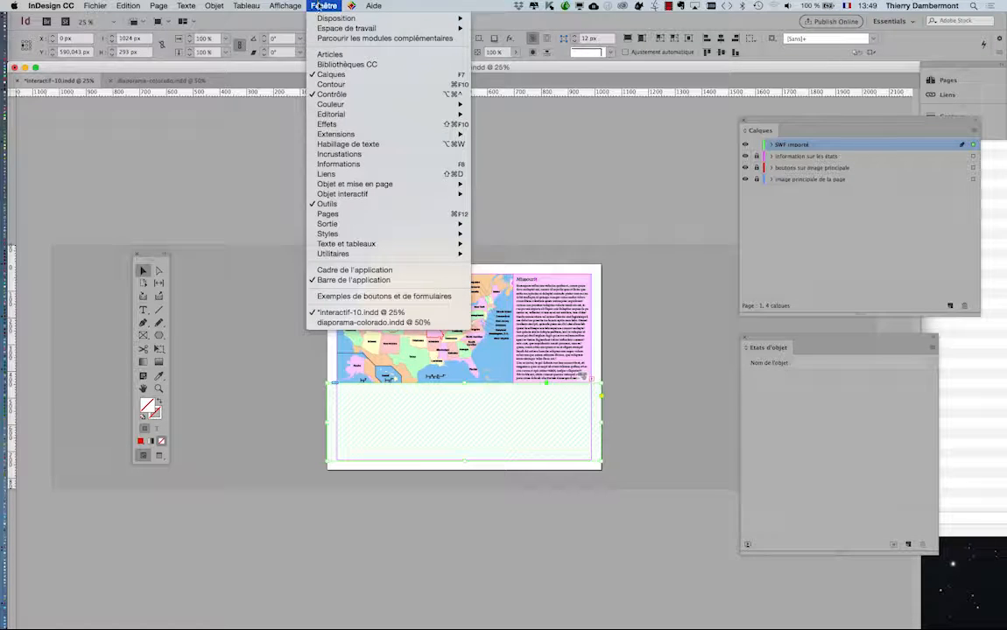
mouse_move(358, 195)
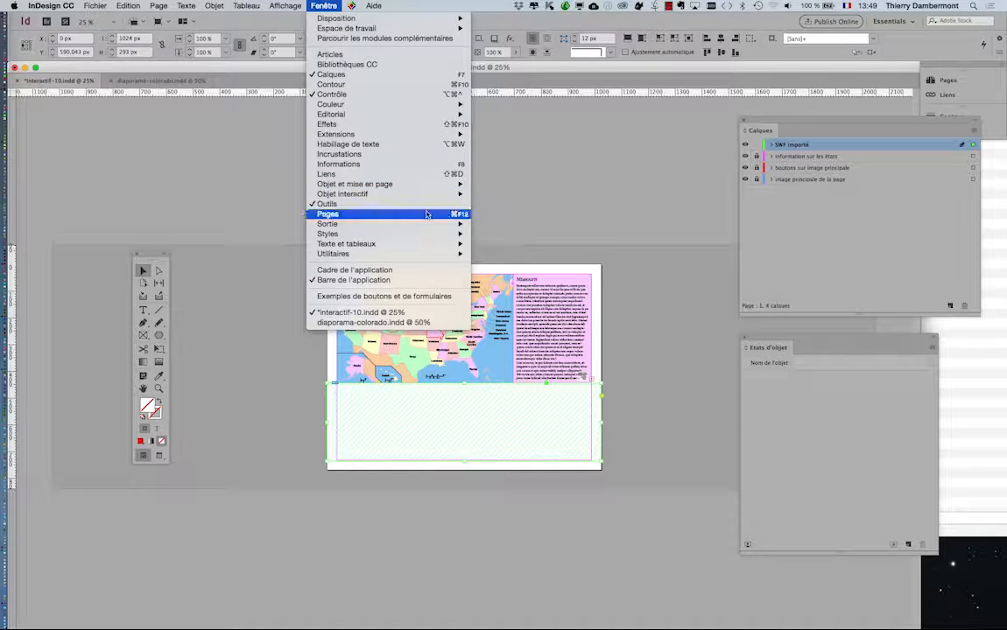
left_click(522, 167)
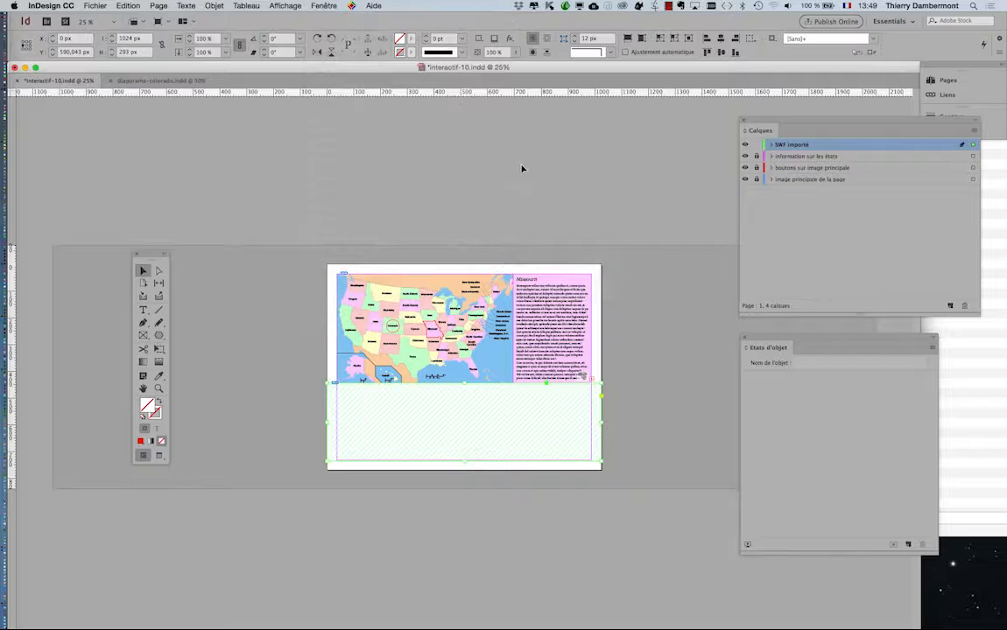
left_click(95, 5)
left_click(129, 188)
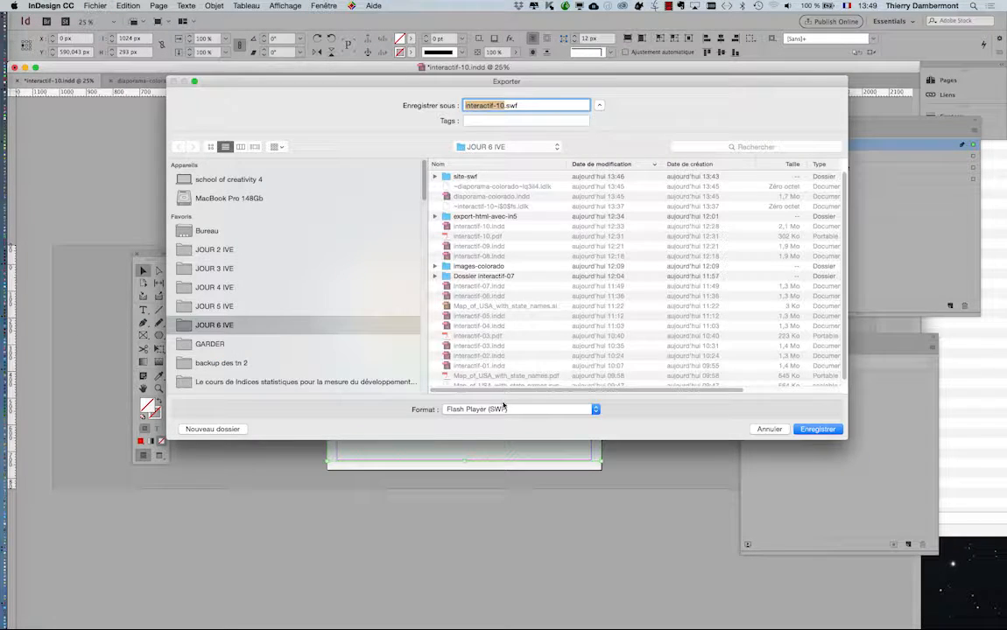
left_click(522, 409)
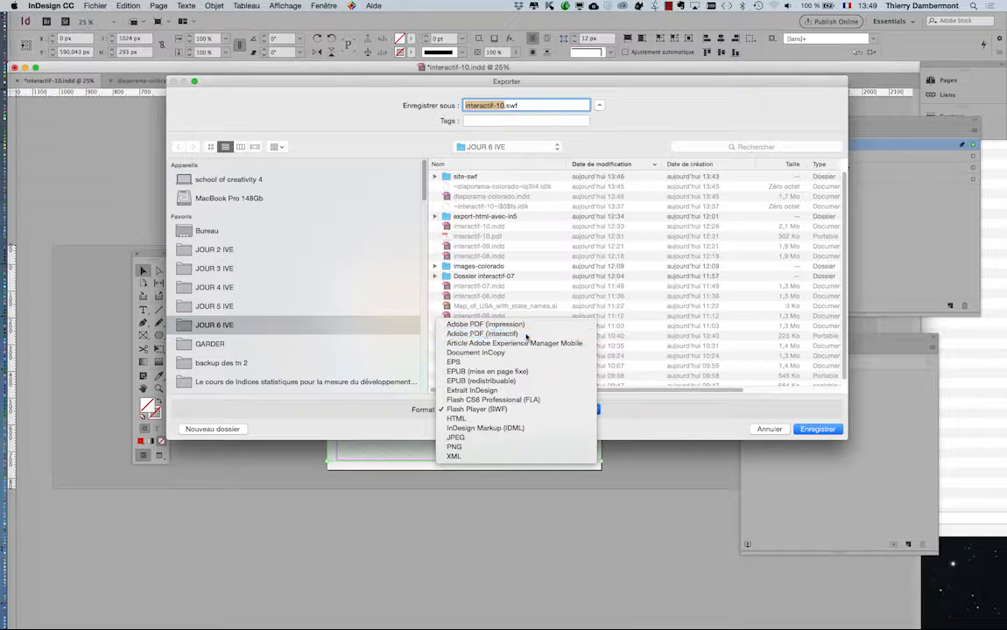
left_click(482, 333)
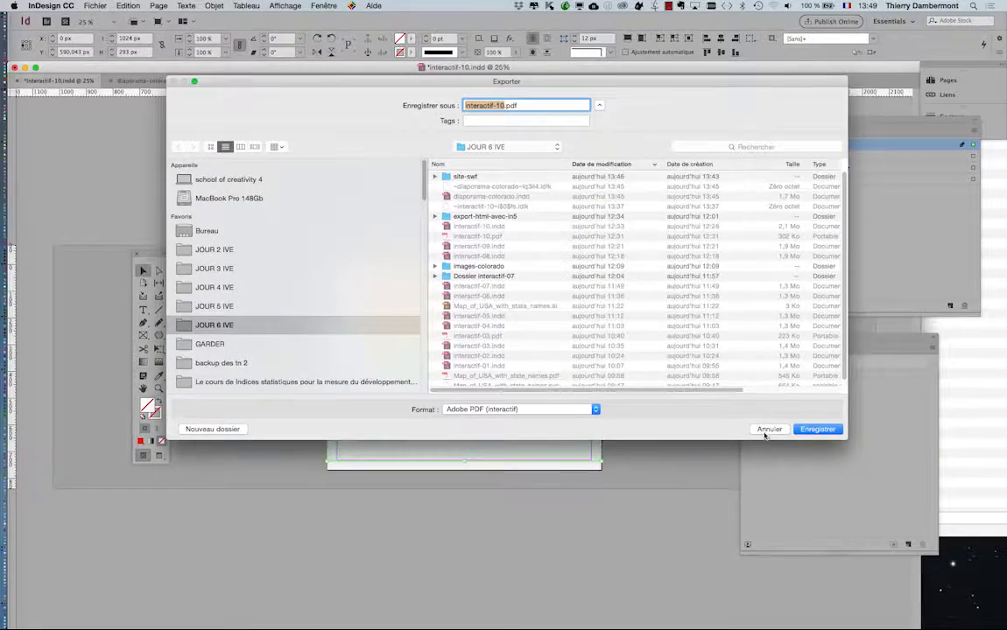
left_click(768, 429)
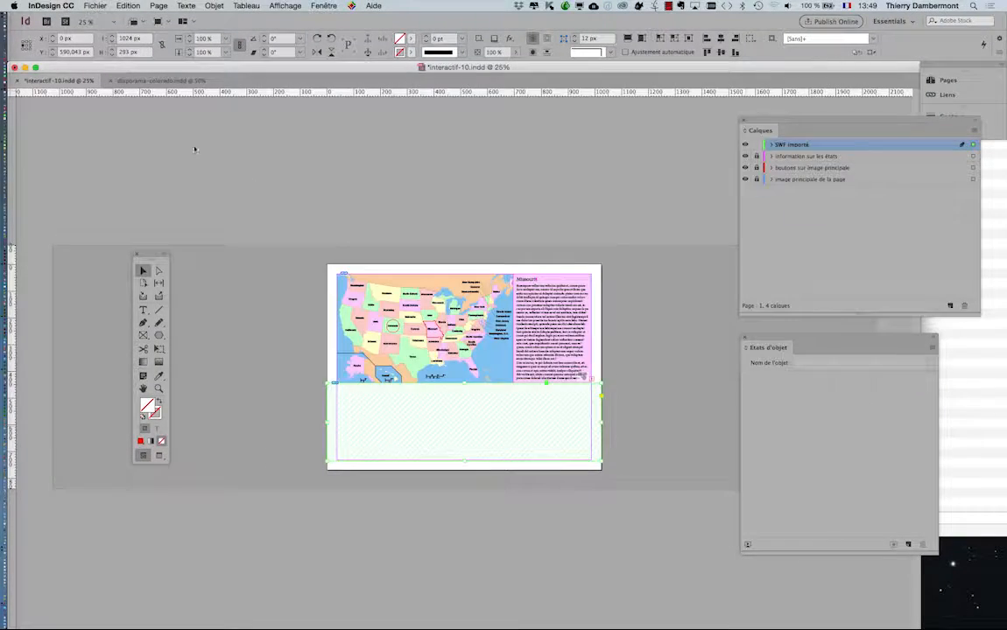
- Save the document as interactif-11.indd in the JOUR 6 IVE folder
left_click(90, 7)
left_click(121, 78)
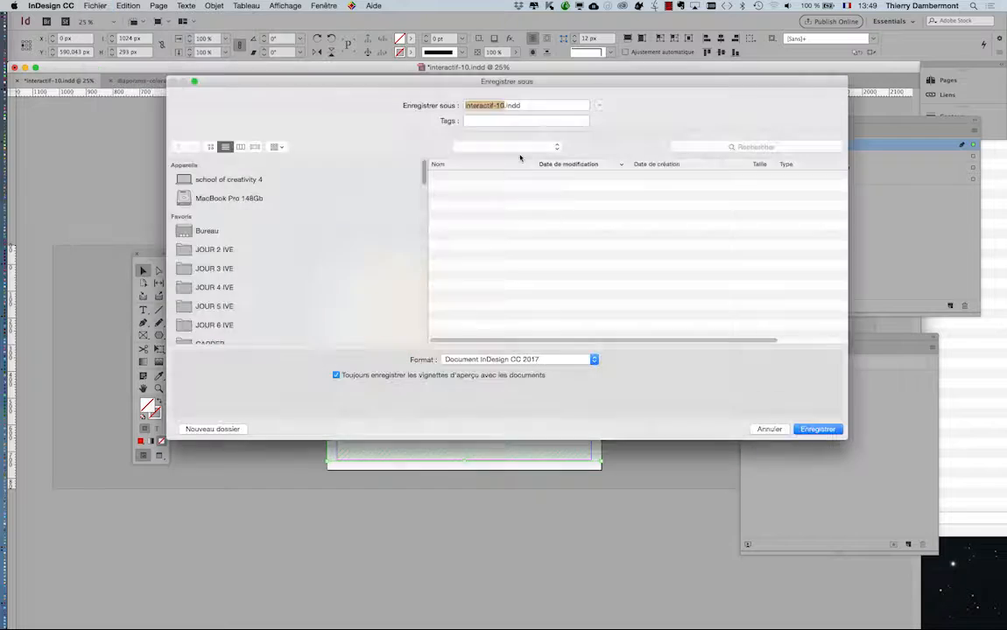
left_click(500, 105)
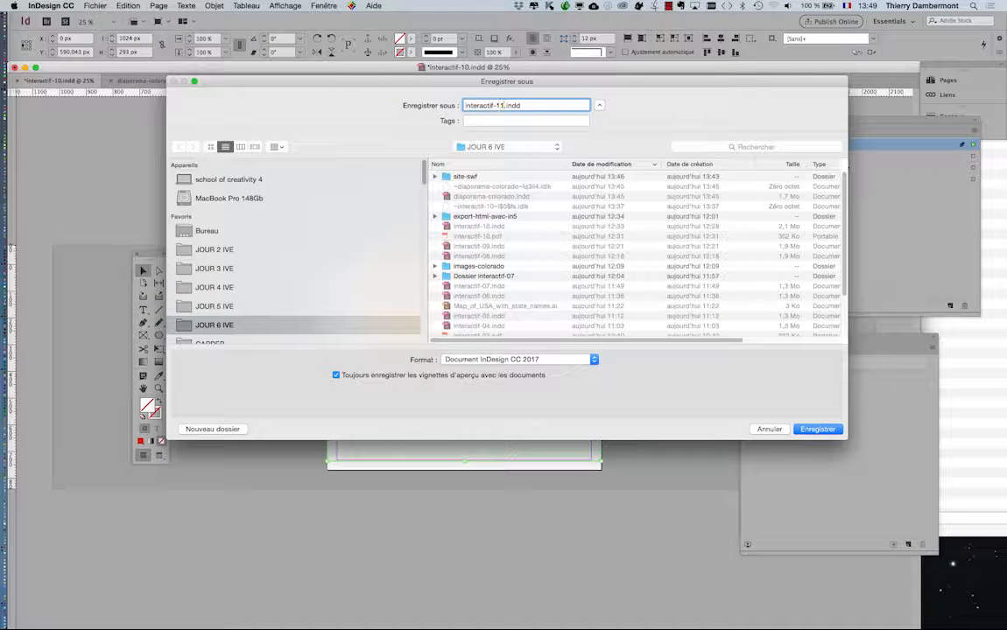
left_click(828, 429)
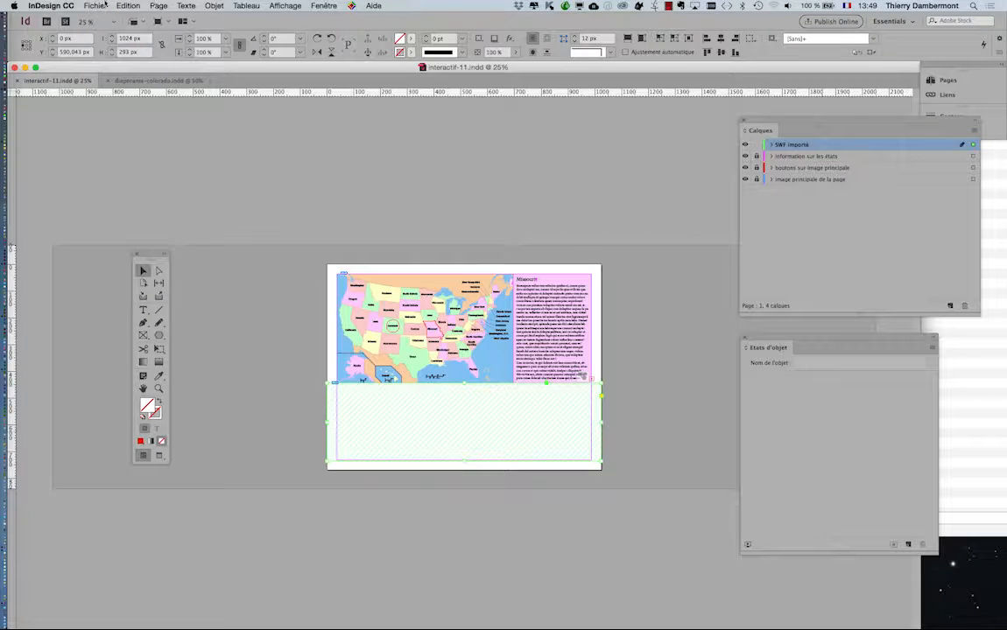
- Export all pages to JOUR 6 IVE as interactif-11.pdf in Adobe PDF (interactif) format and view the file full screen in Acrobat
left_click(94, 7)
left_click(116, 185)
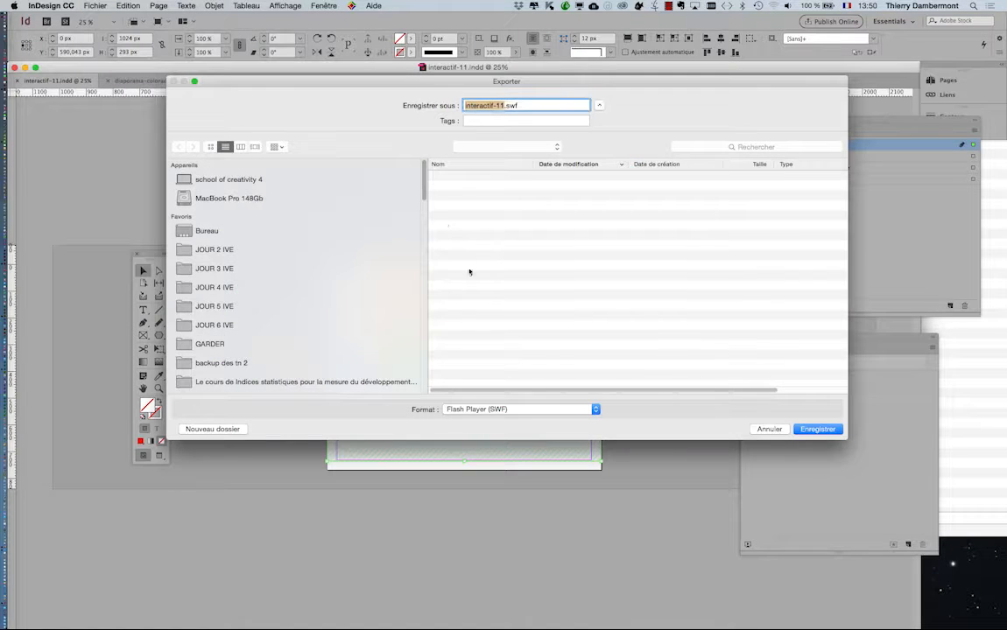
left_click(504, 409)
left_click(517, 335)
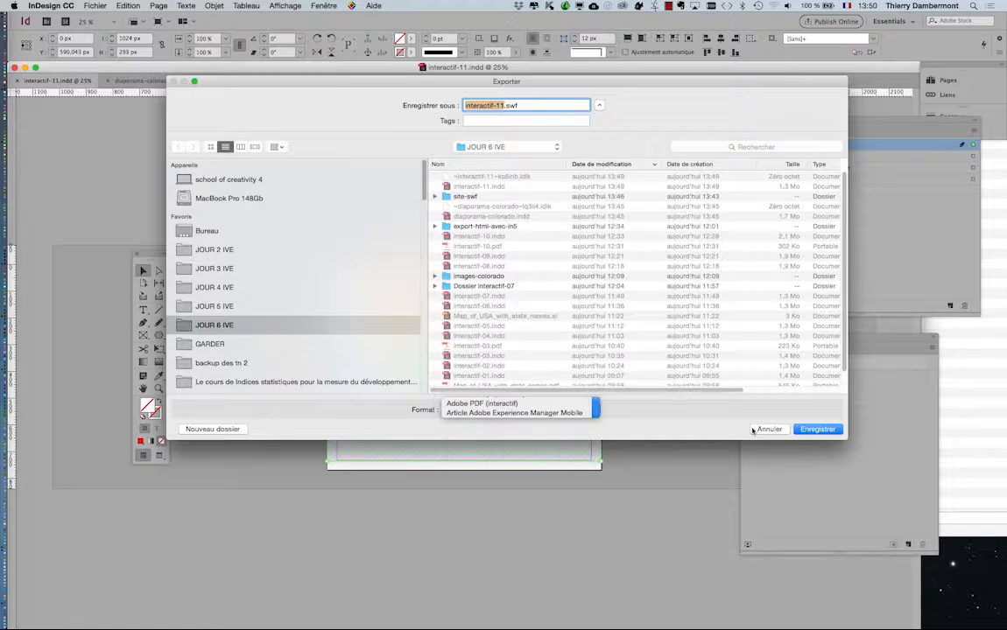
left_click(817, 429)
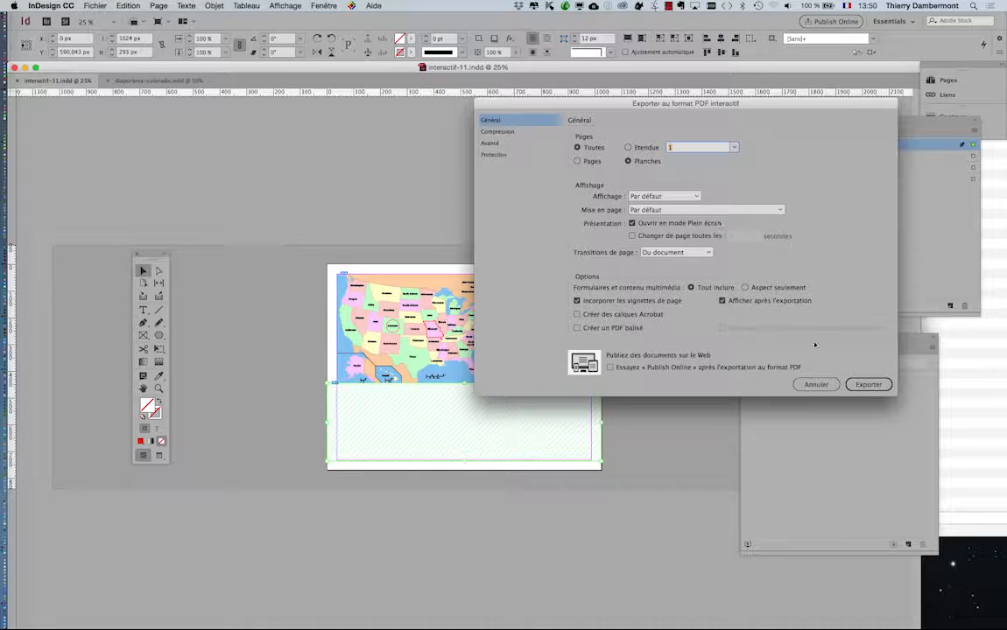
left_click(863, 384)
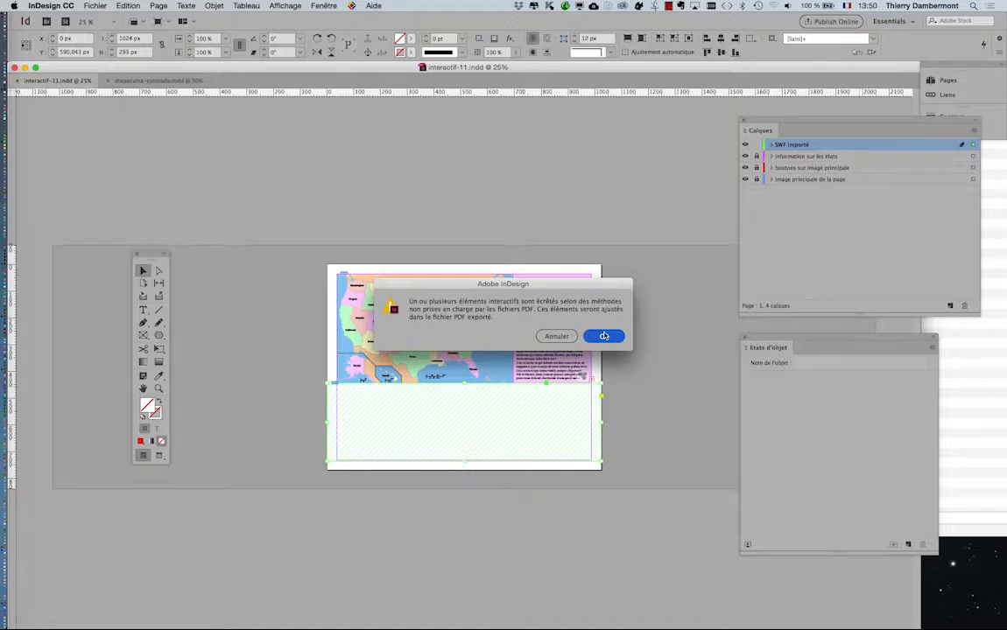
left_click(604, 336)
left_click(598, 341)
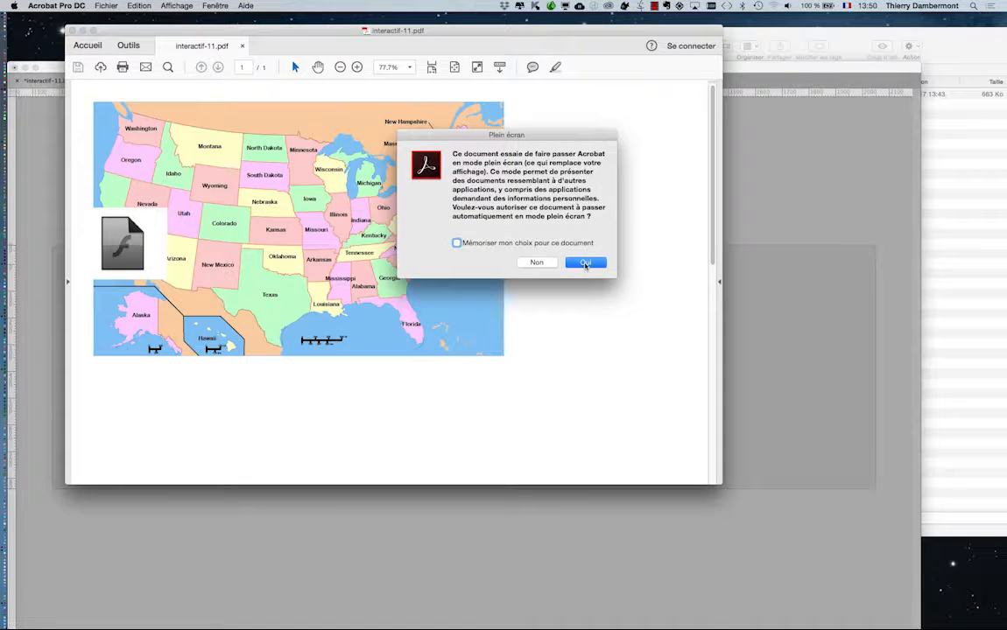
left_click(586, 263)
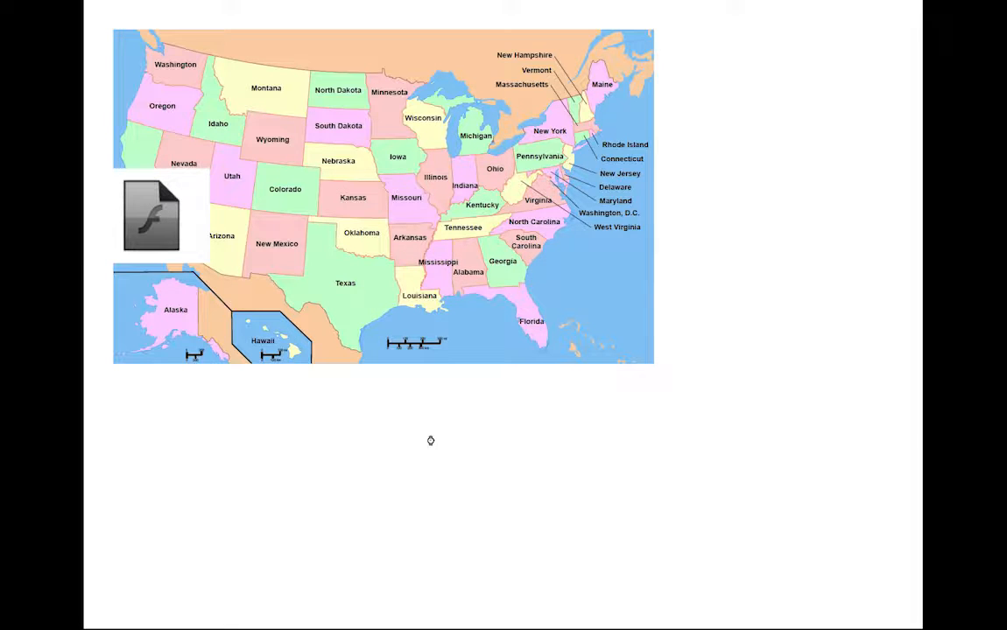
- Activate the embedded slideshow in the PDF, check how it displays over the map, and close the file
left_click(430, 440)
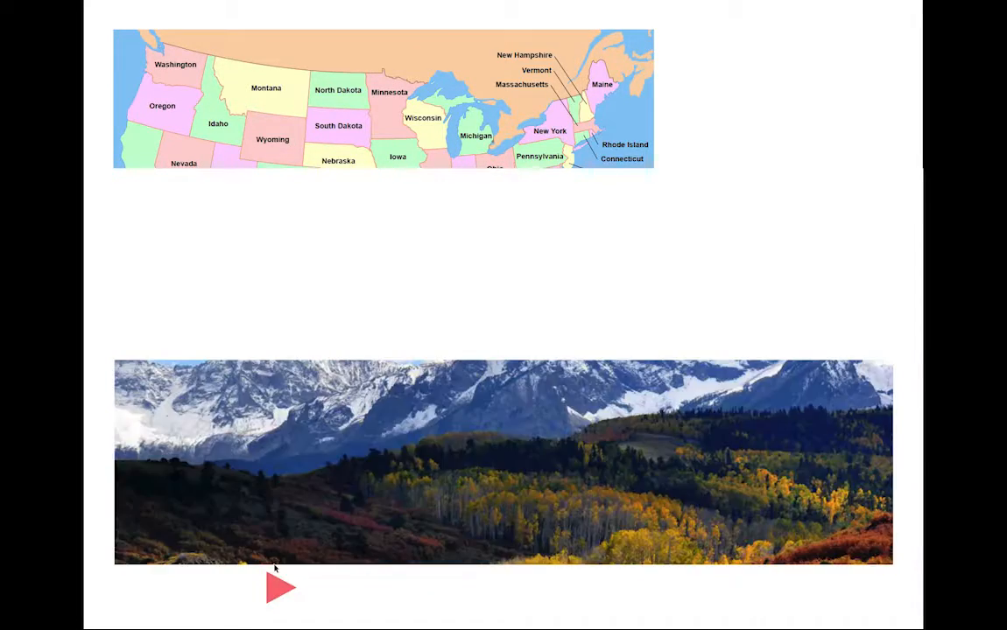
key("super+w")
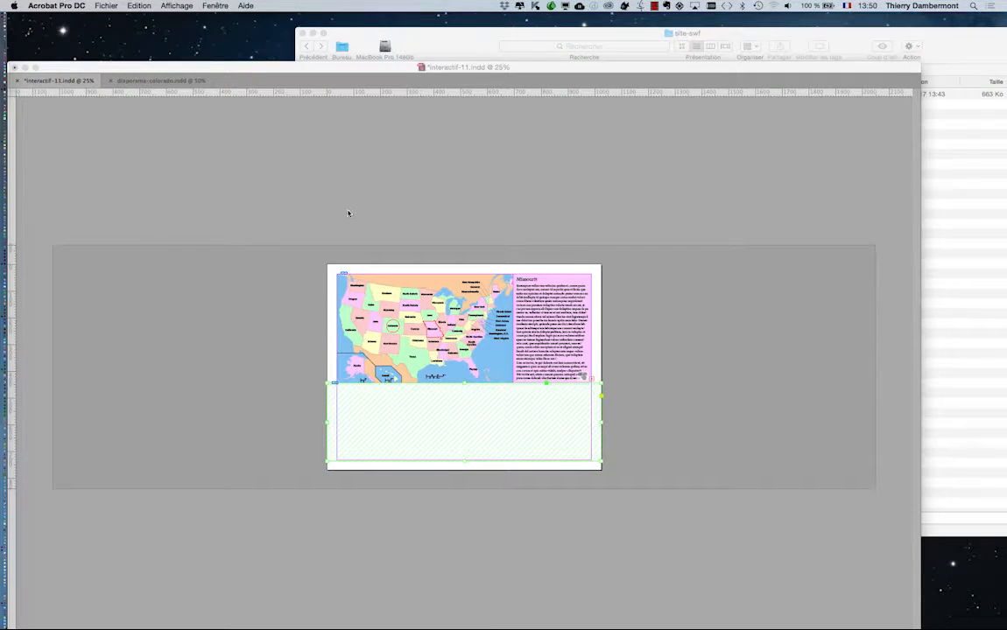
- Switch to InDesign and delete the imported SWF frame below the map in interactif-11.indd
left_click(348, 213)
left_click(286, 393)
left_click(353, 418)
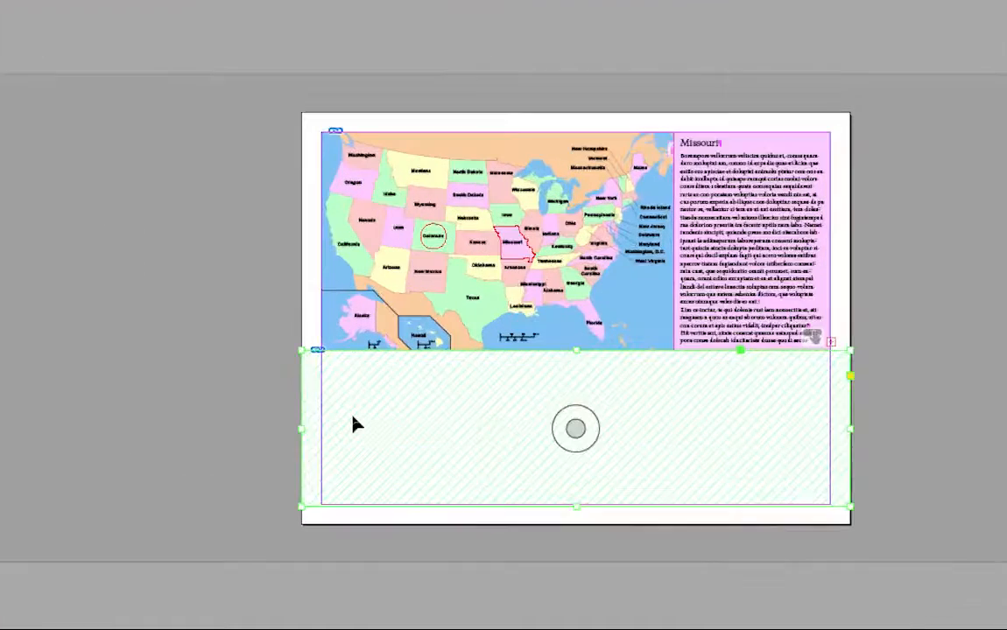
key("Delete")
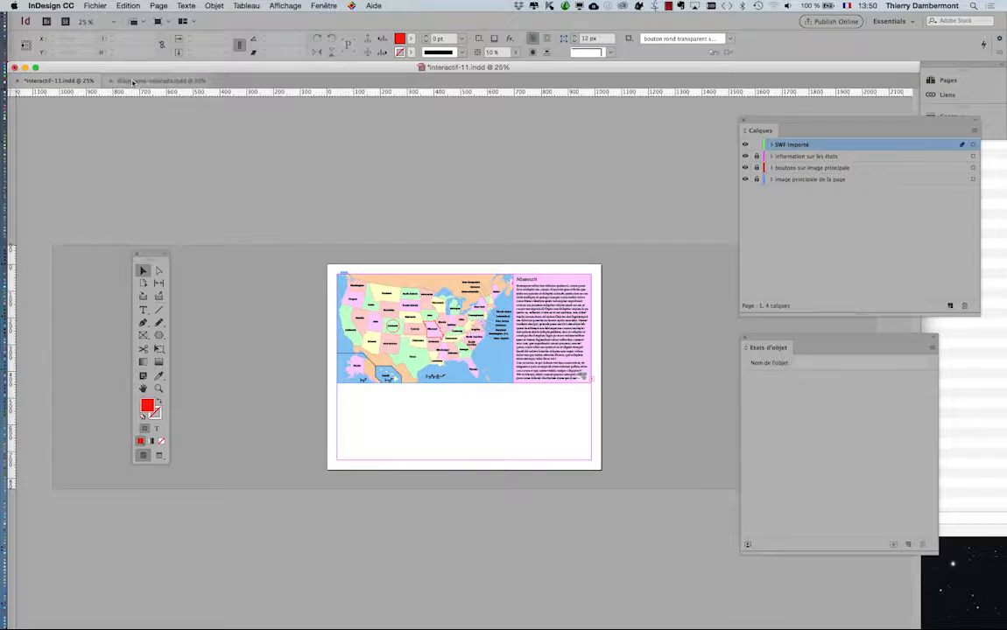
- Open the document setup of diaporama-colorado.indd and set the page height to 300 px with the preview enabled
left_click(132, 81)
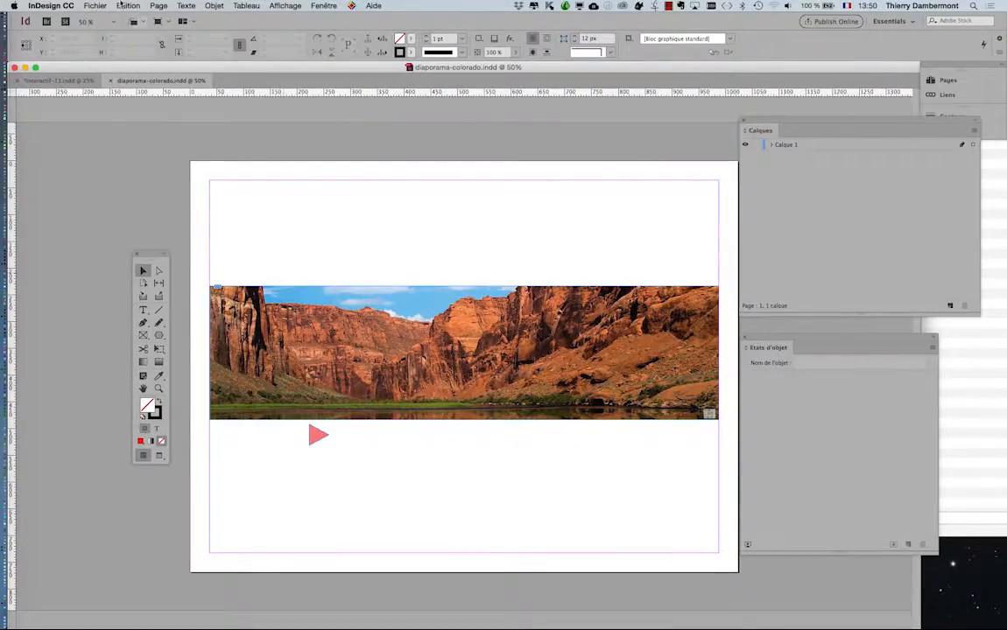
left_click(96, 6)
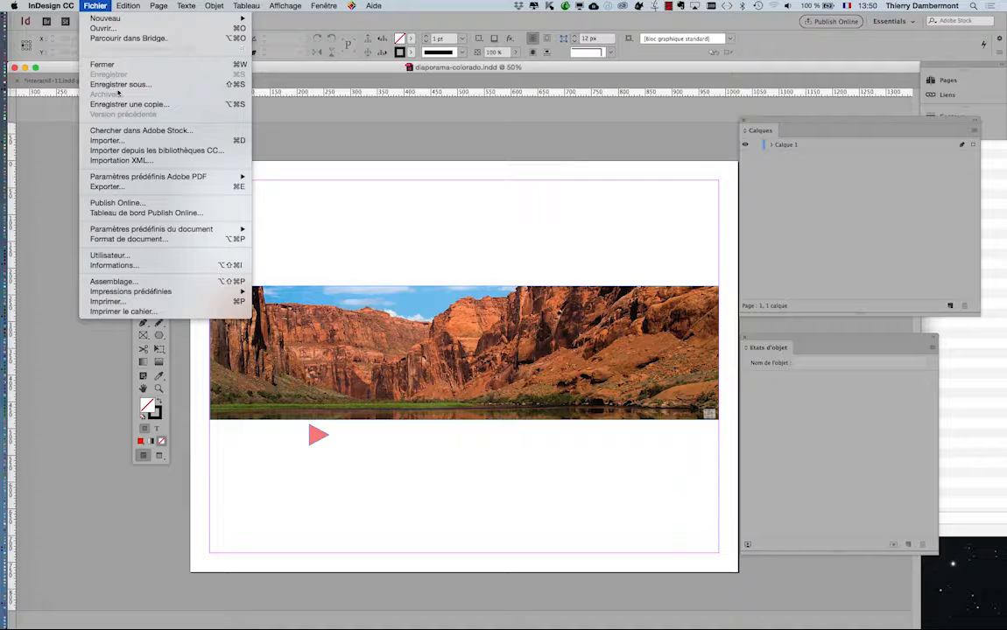
left_click(138, 242)
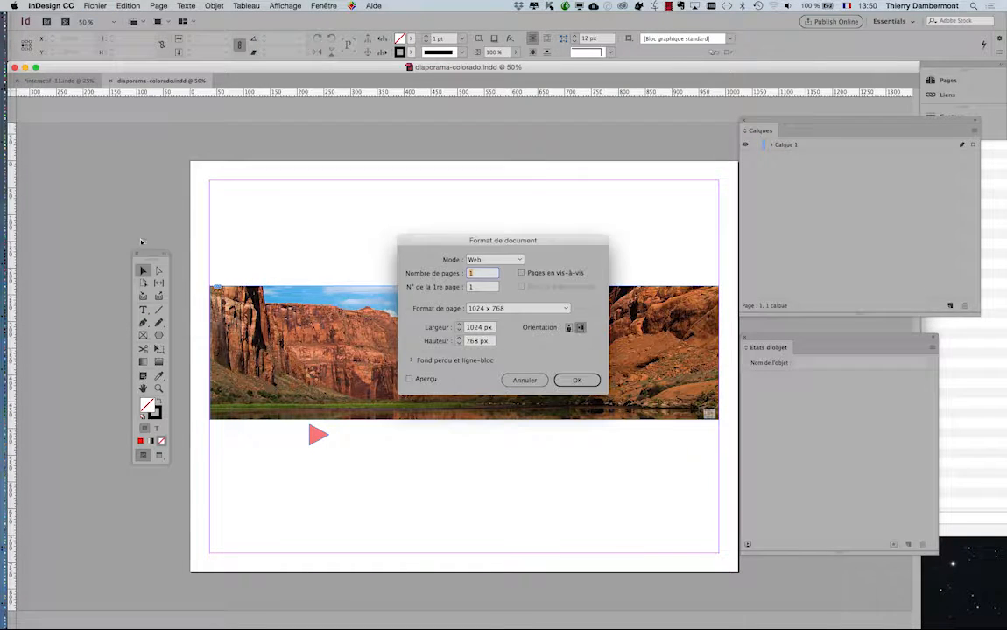
left_click_drag(464, 234, 763, 112)
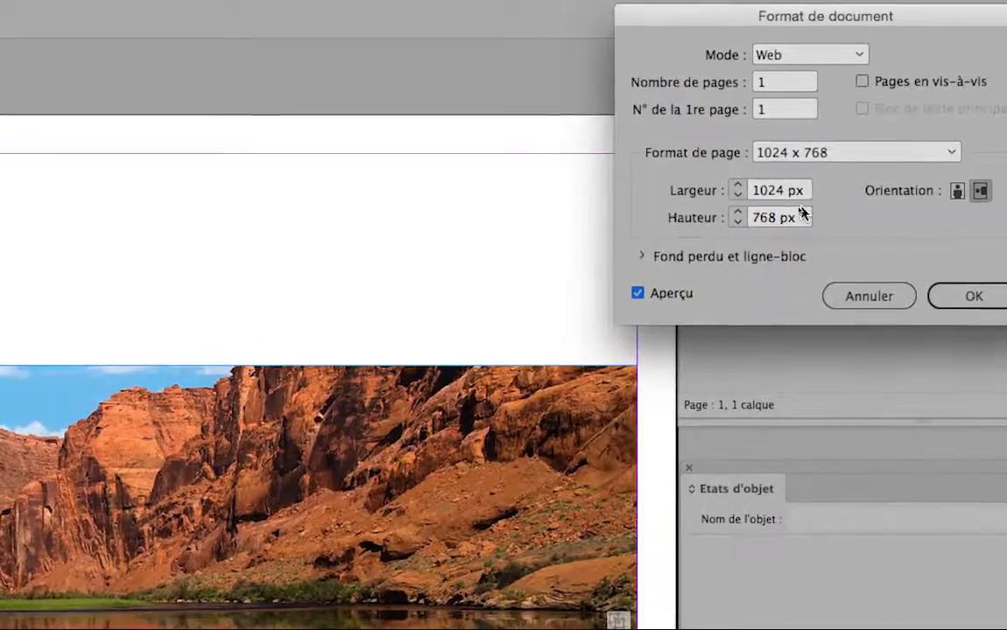
key("Return")
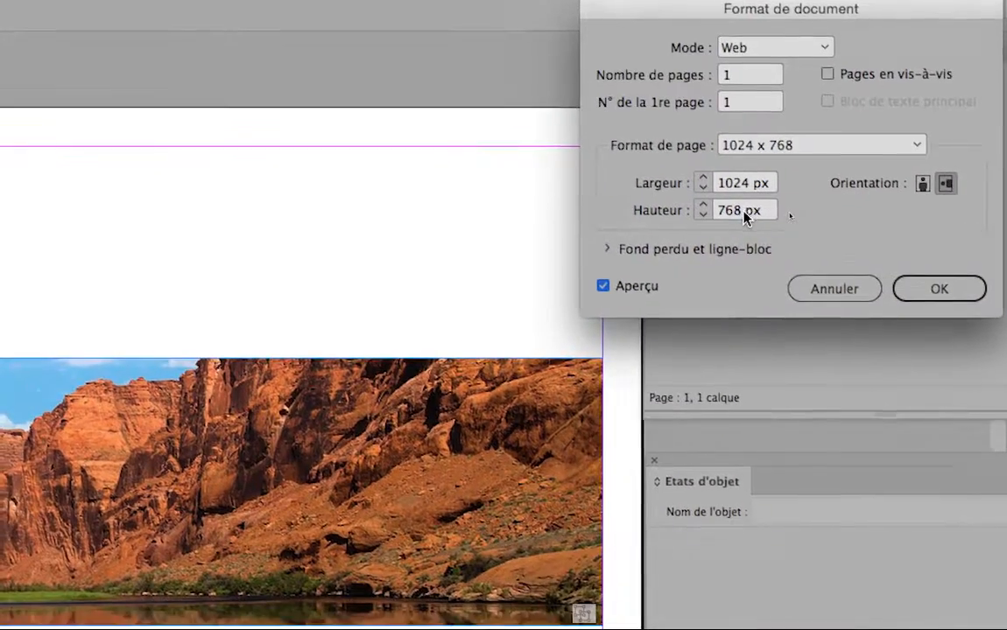
double_click(738, 212)
type("300")
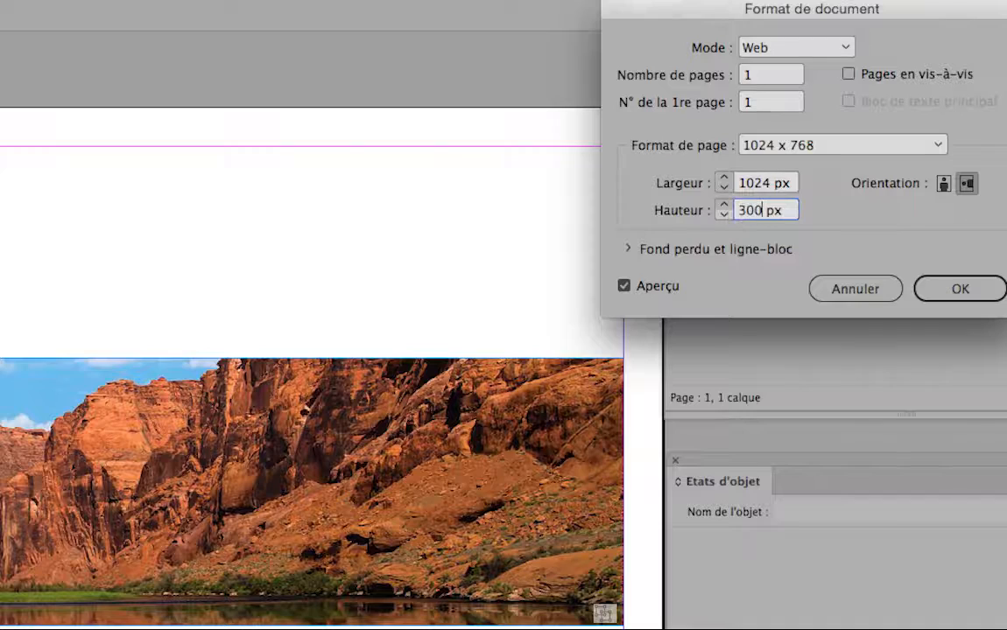
key("Tab")
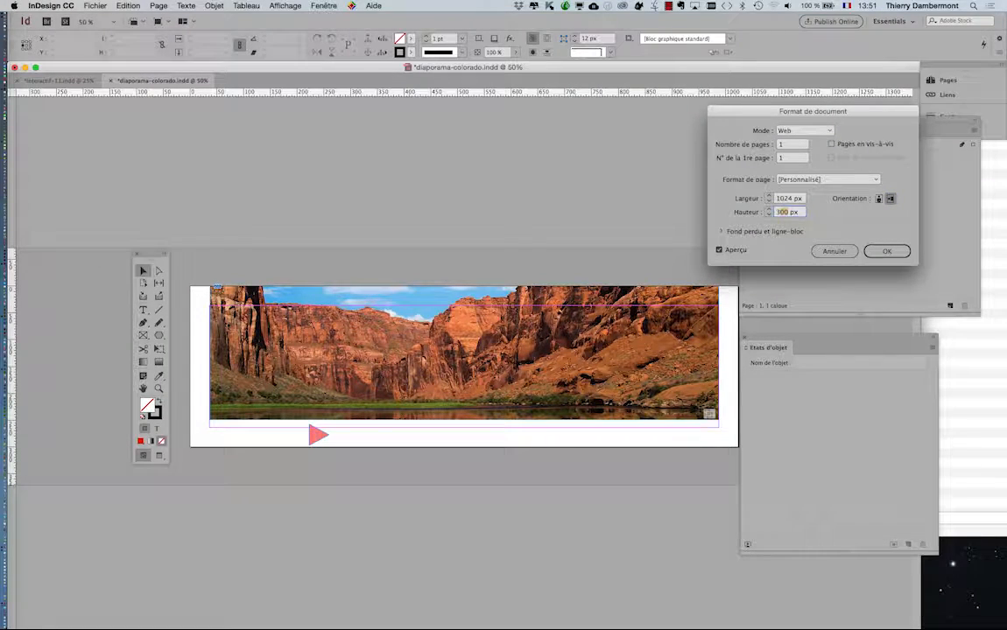
- Set the slideshow page height to 310 px and apply the document setup
type("10")
key("Tab")
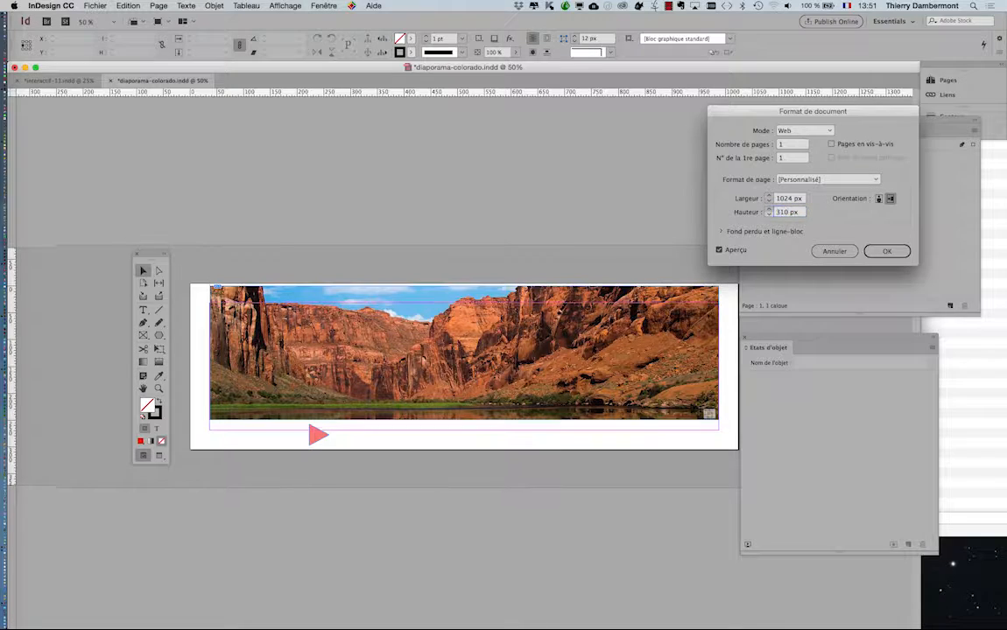
double_click(778, 212)
left_click(879, 252)
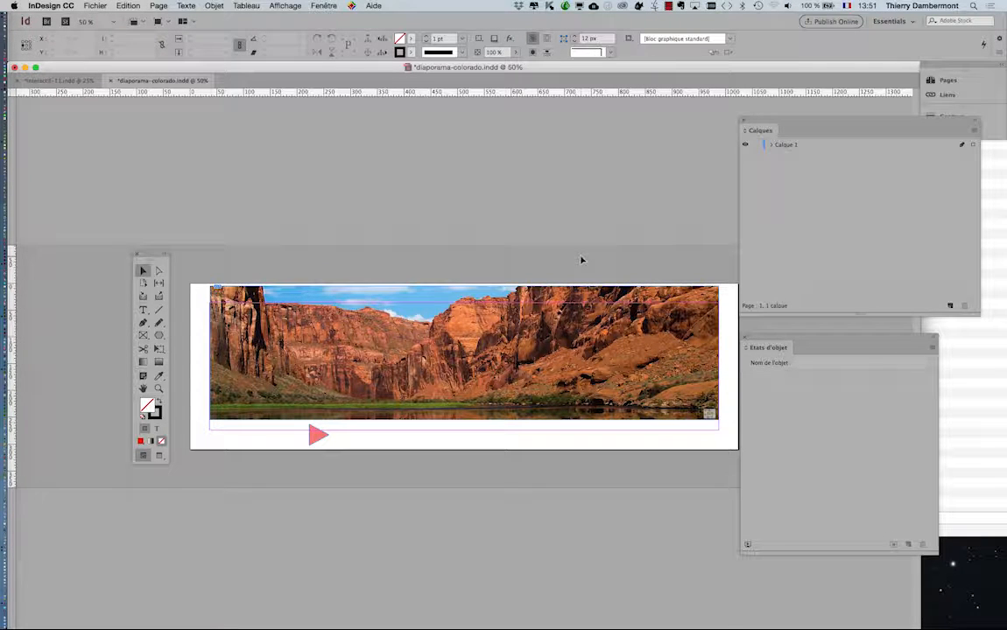
- Try a page width of 980 px, set it to 960 px instead, and apply the document setup
left_click(95, 5)
left_click(122, 238)
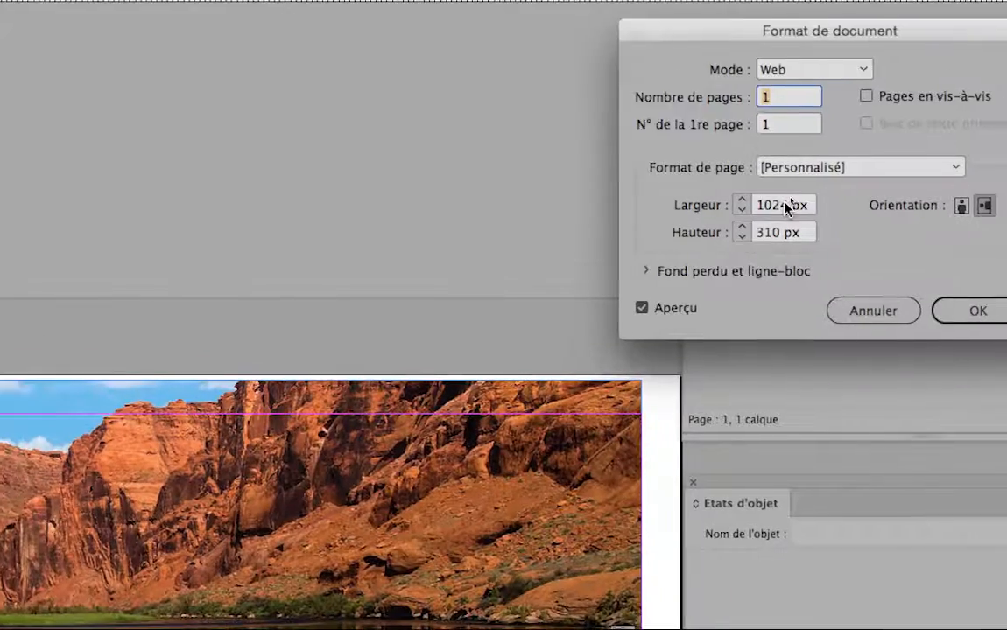
double_click(780, 201)
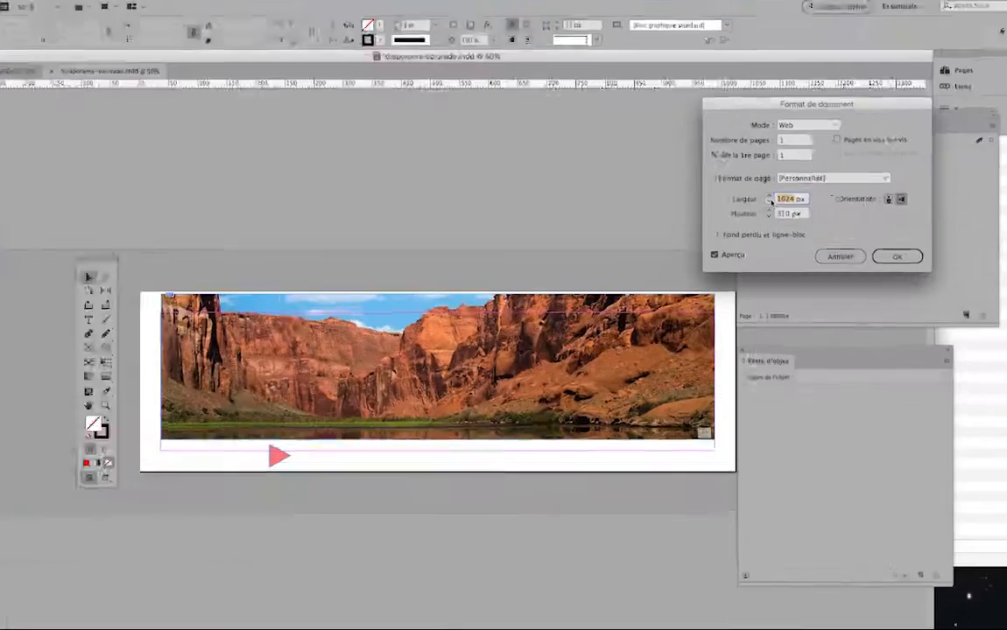
type("980")
key("Tab")
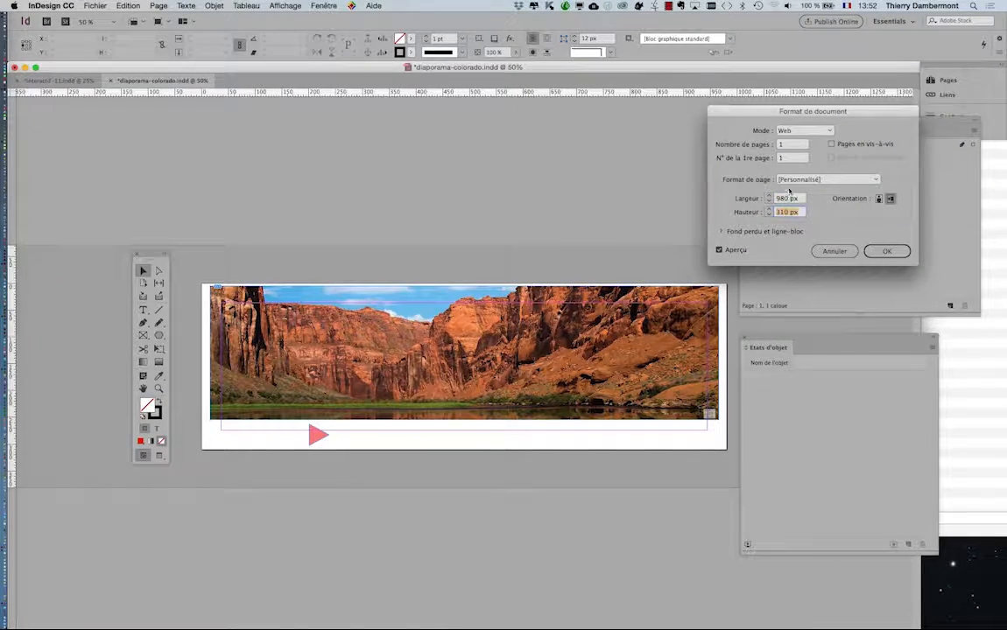
left_click_drag(788, 200, 773, 200)
type("960")
key("Tab")
left_click(886, 251)
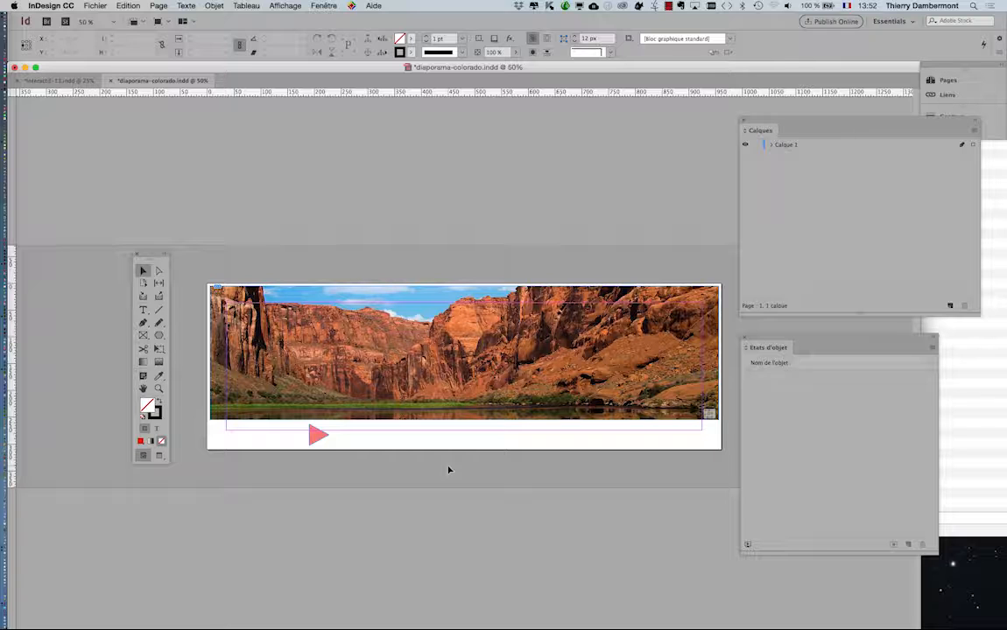
- Save the slideshow document and start exporting it to the JOUR 6 IVE folder
left_click(95, 5)
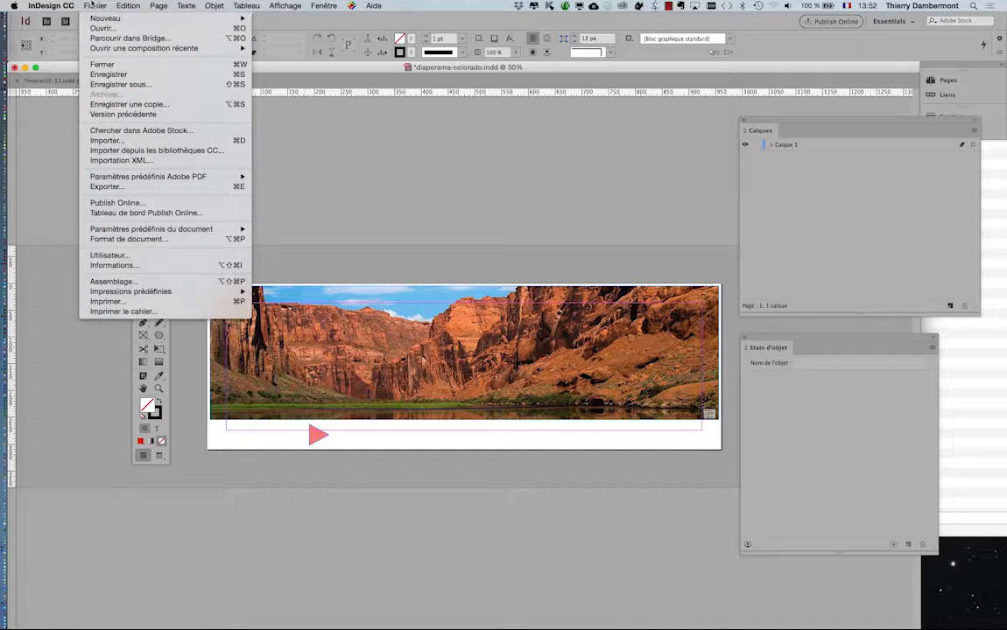
left_click(92, 74)
left_click(97, 5)
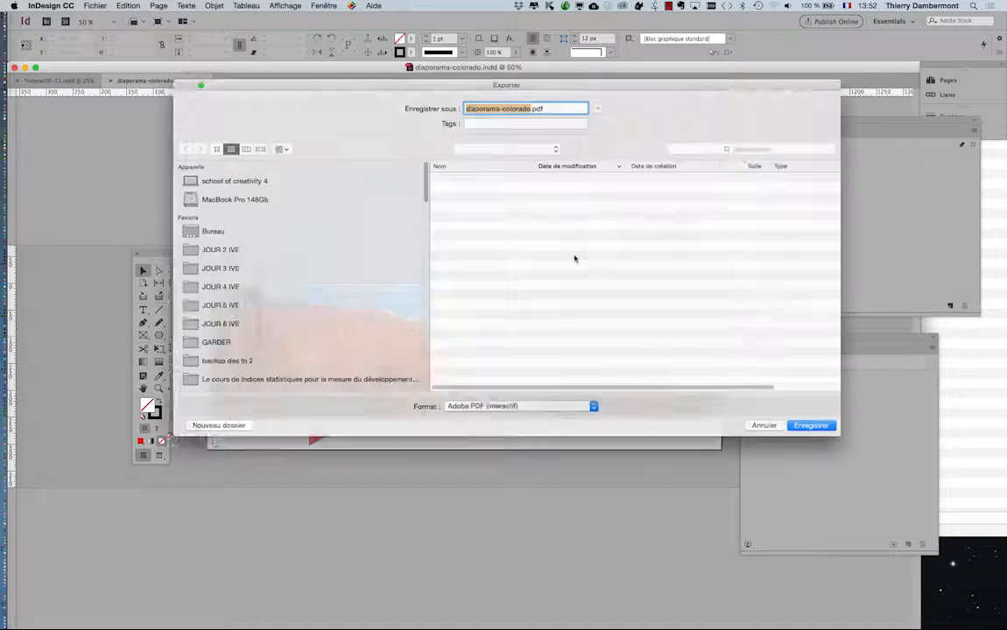
left_click(247, 325)
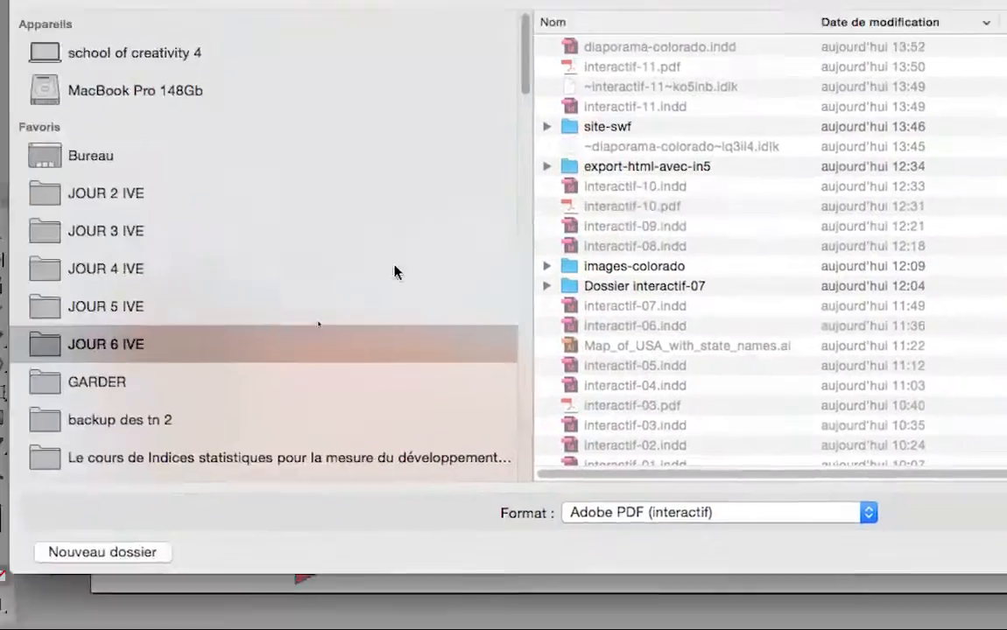
- Create a folder named site-swf-2 inside JOUR 6 IVE as the export destination
left_click(149, 553)
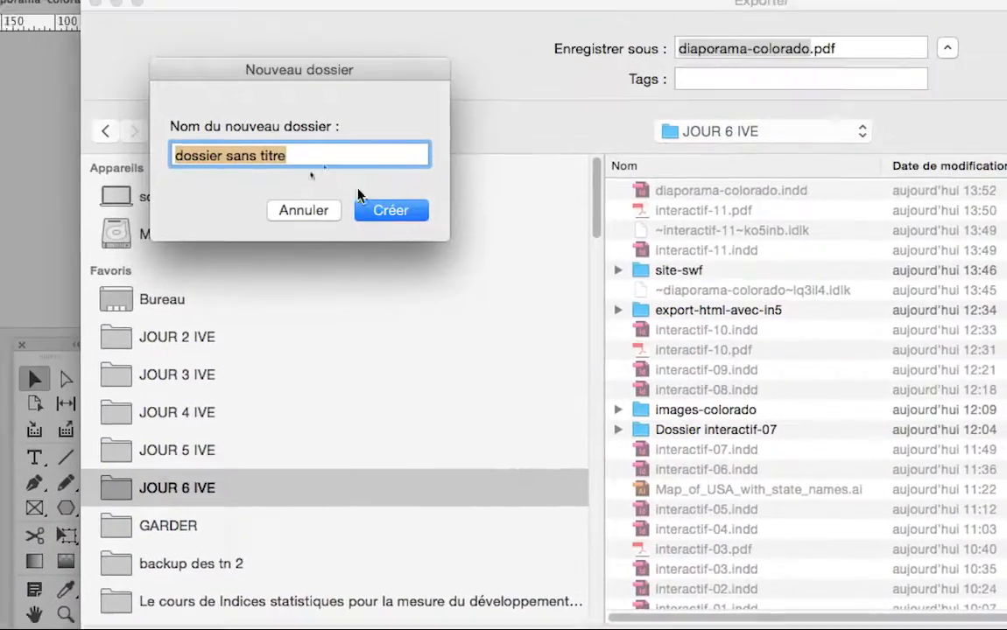
type("site")
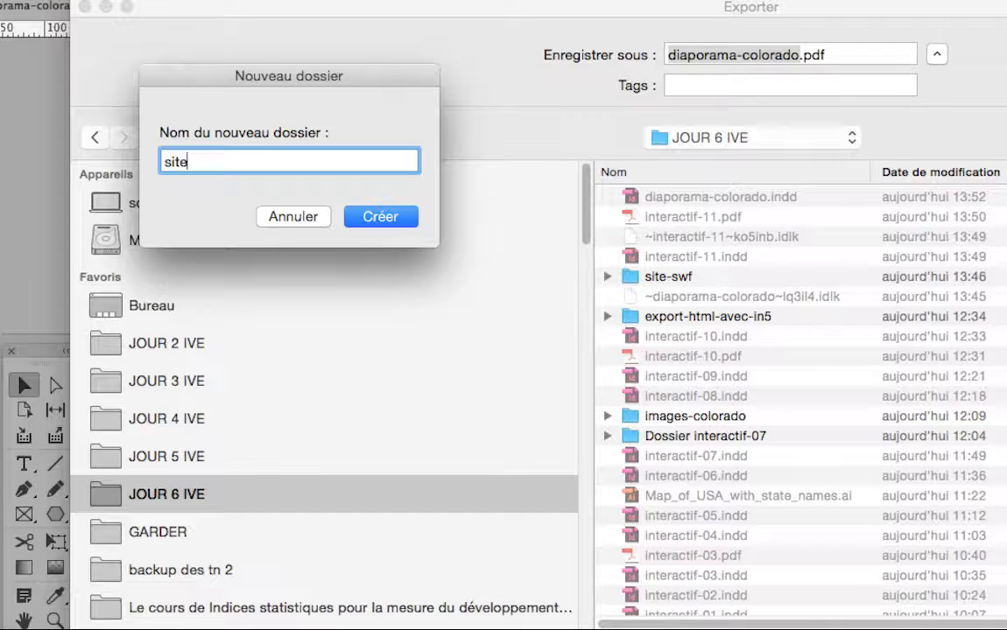
type("-SWF")
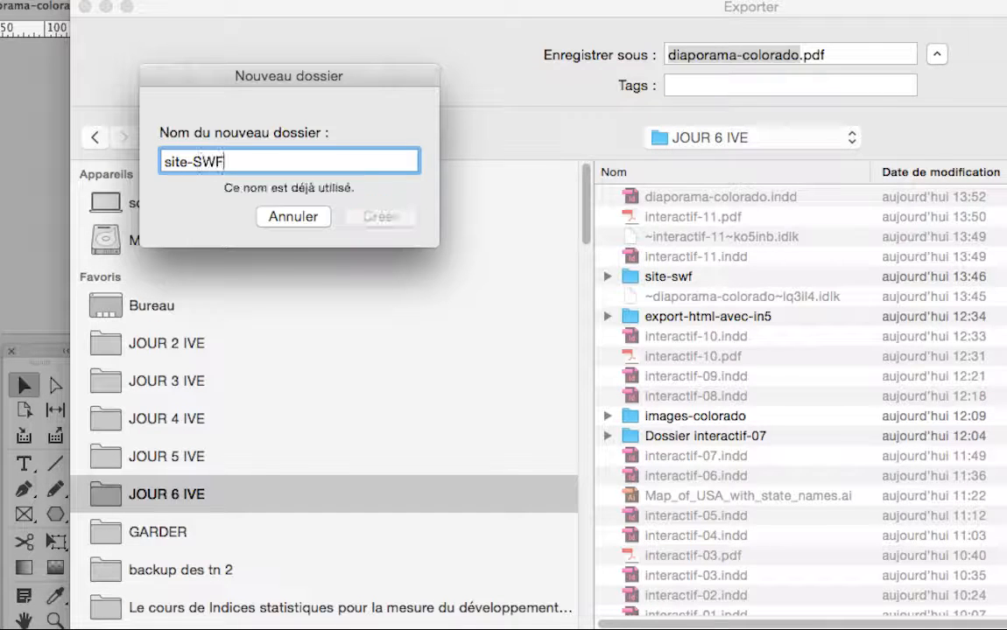
key("BackSpace")
key("BackSpace")
key("BackSpace")
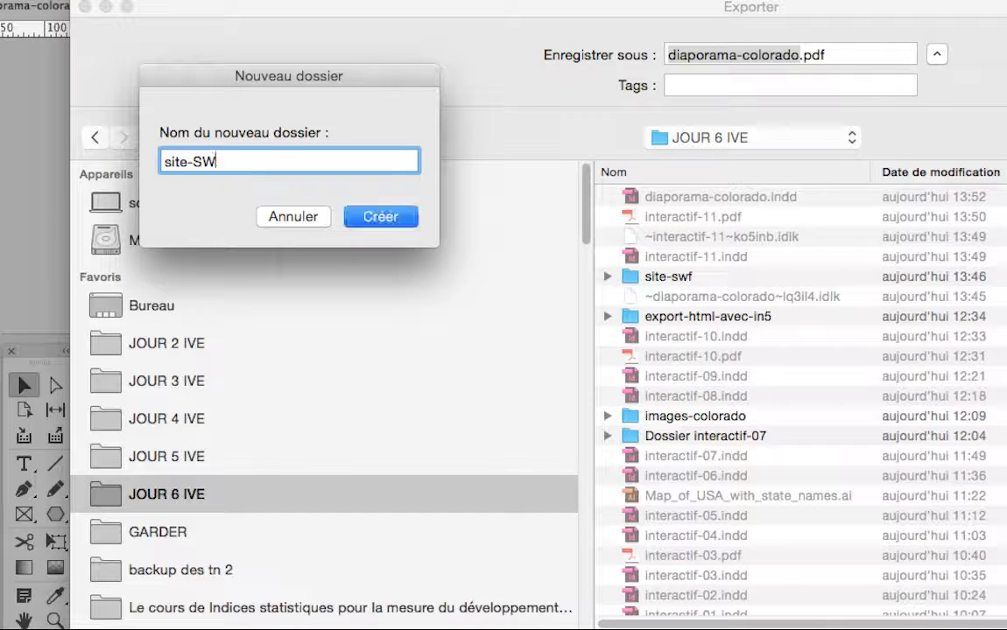
type("swf-2")
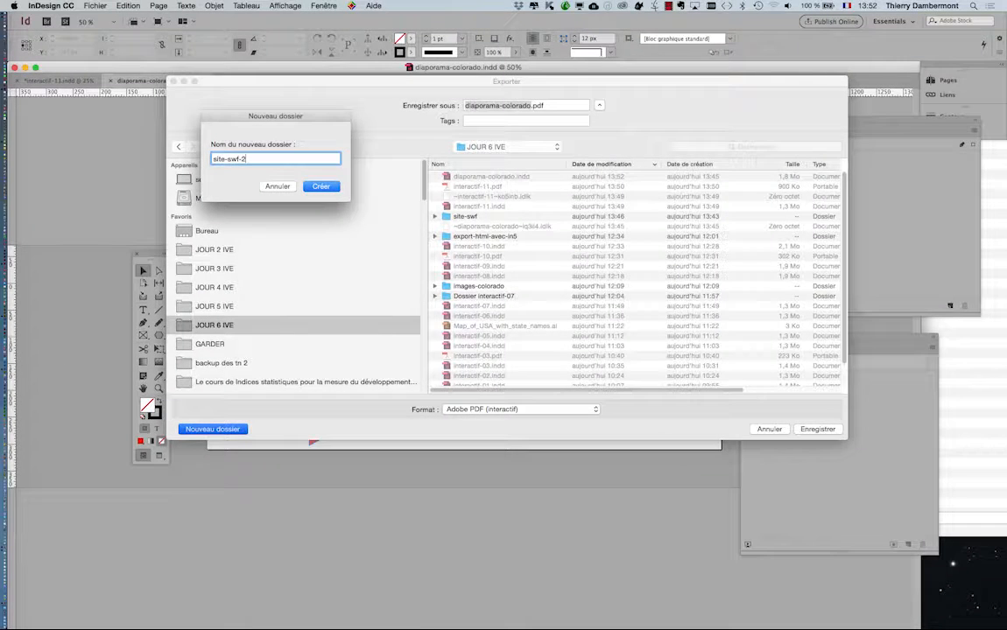
key("Return")
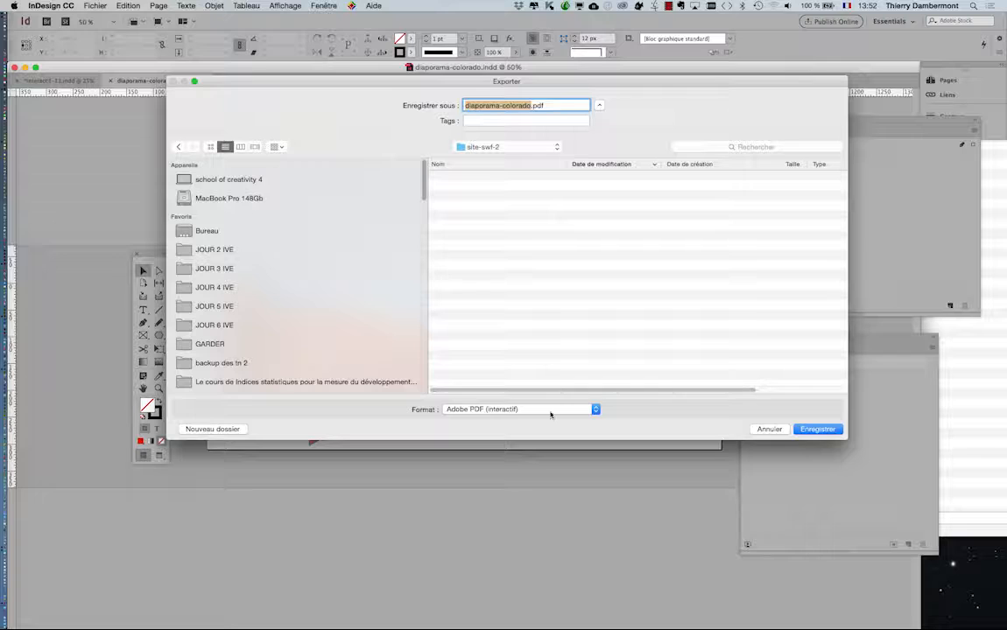
- Export all pages as diaporama-colorado.swf in Flash Player (SWF) format at 100 % with an HTML file, and close the browser window that opens
left_click(550, 415)
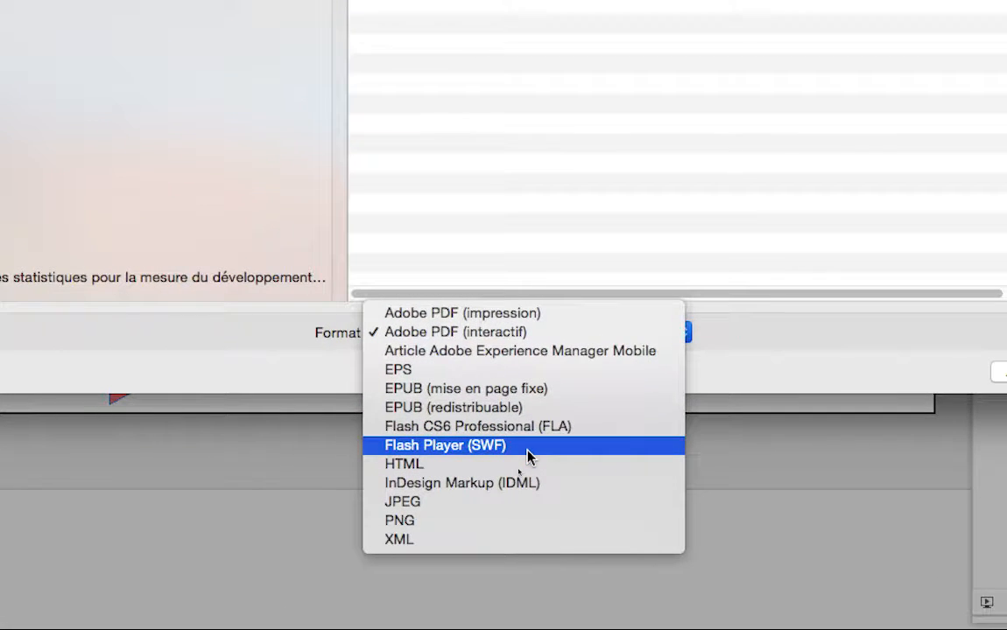
left_click(530, 446)
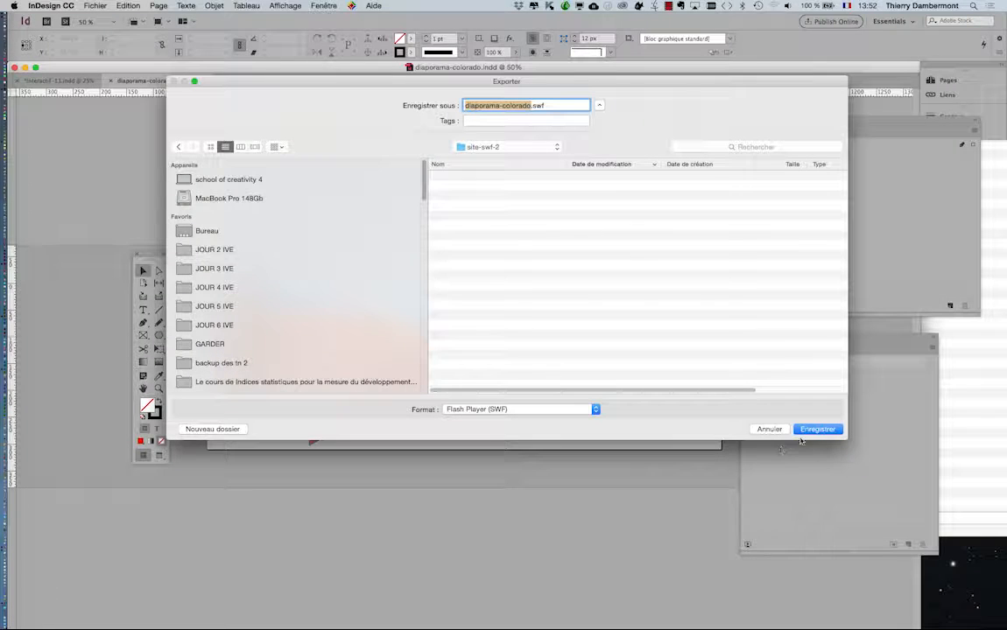
left_click(819, 429)
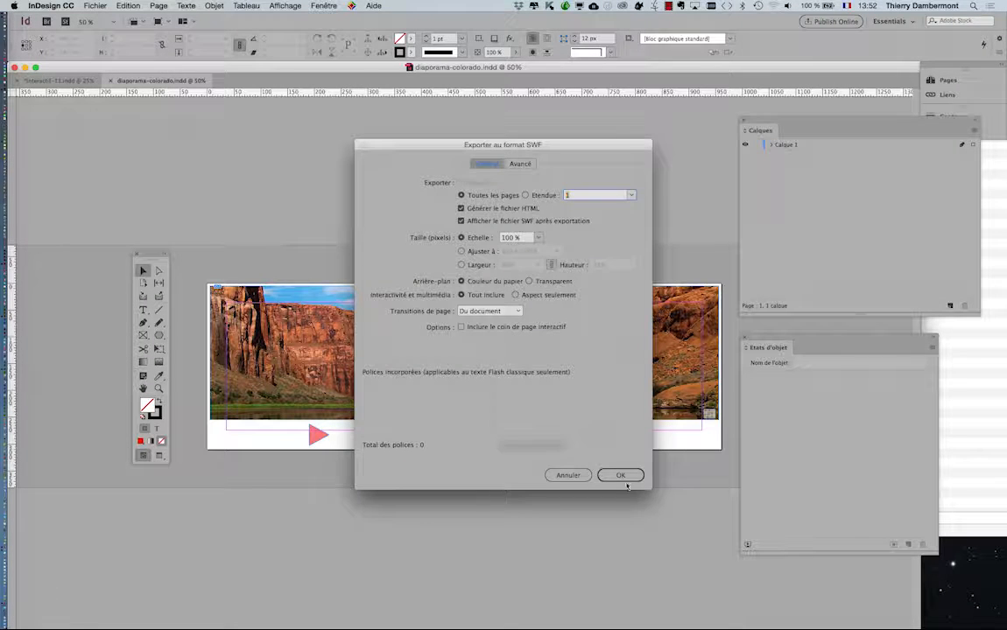
left_click(622, 475)
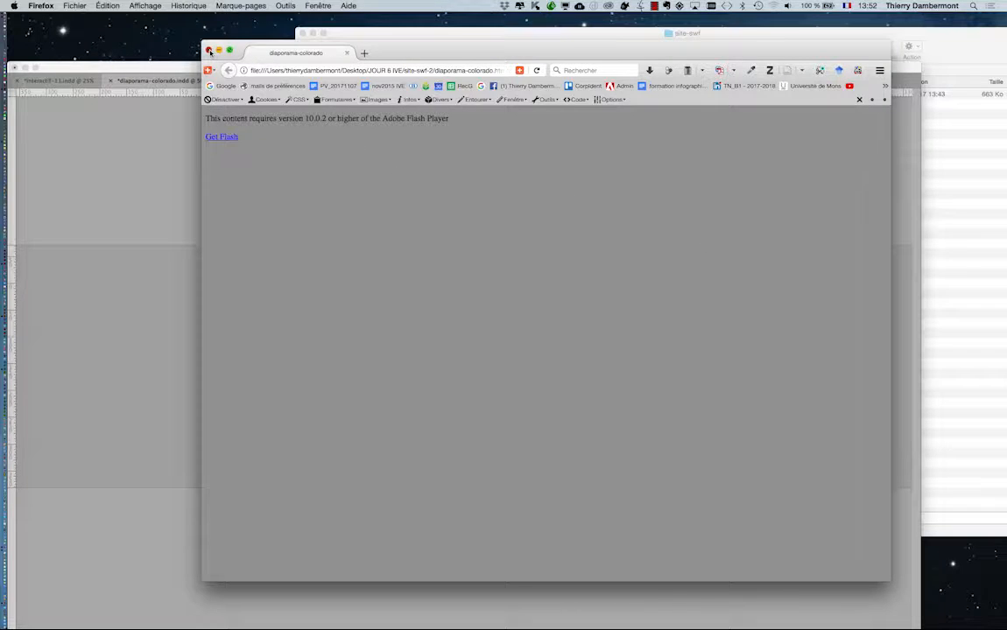
left_click(208, 51)
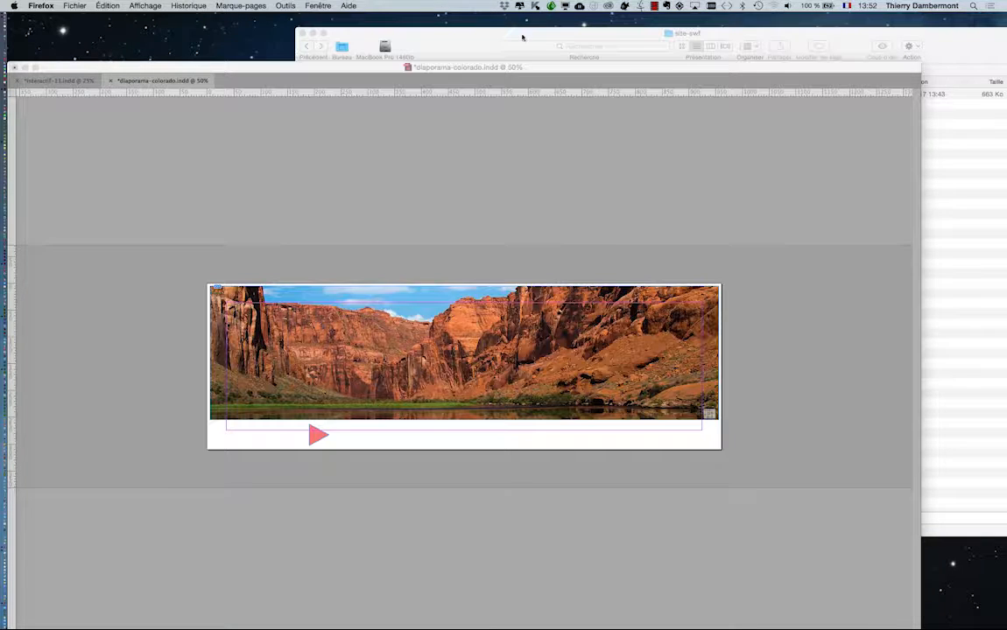
- Switch to Finder, open the site-swf-2 folder in JOUR 6 IVE and select diaporama-colorado.swf
left_click(470, 35)
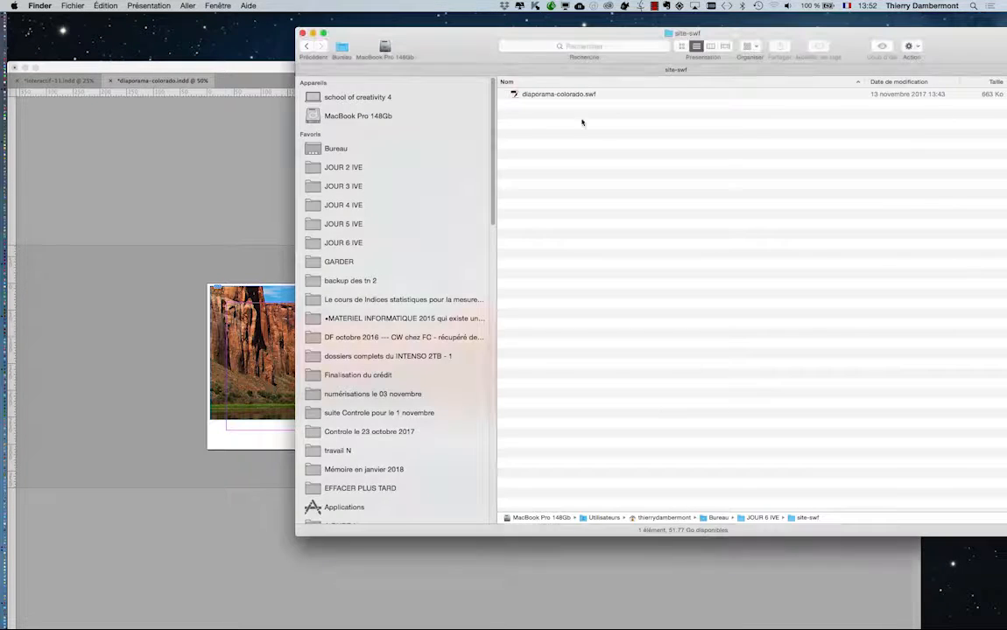
left_click(361, 243)
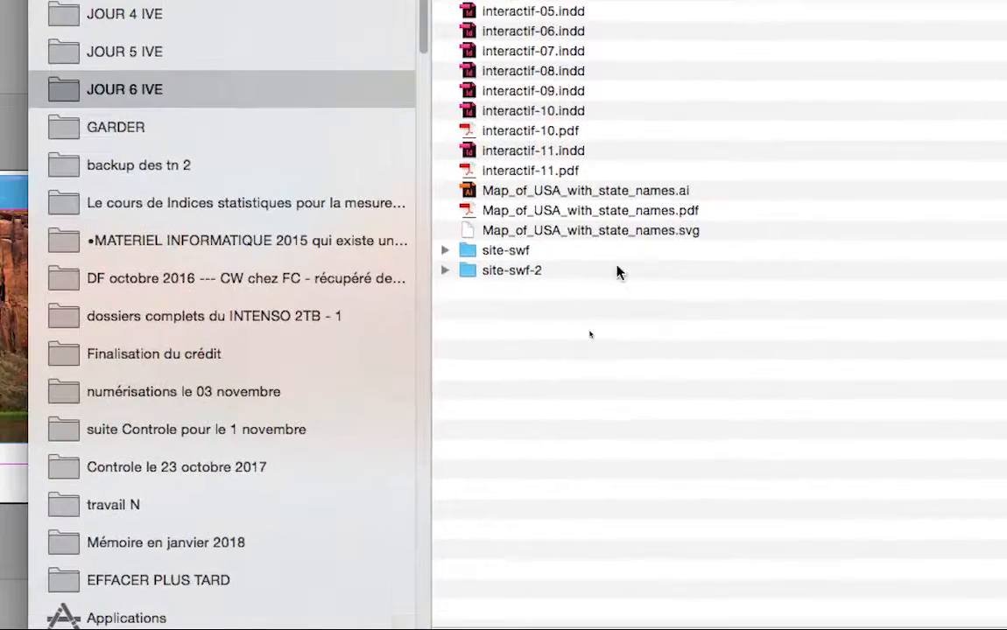
double_click(617, 271)
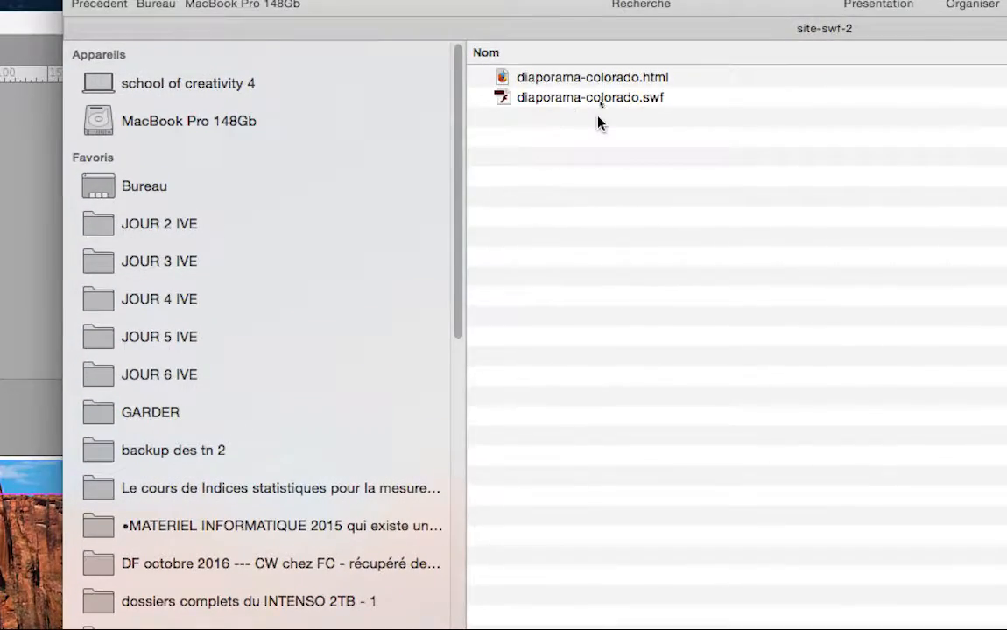
left_click(699, 82)
left_click(697, 94)
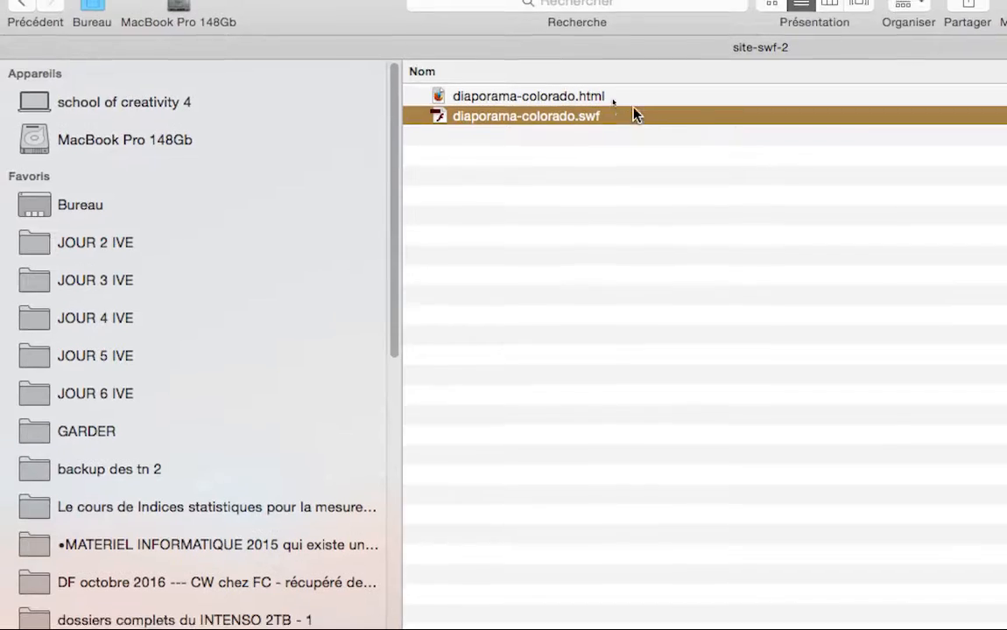
- Switch back to InDesign and display the whole page of the interactif-11.indd document
left_click(634, 101)
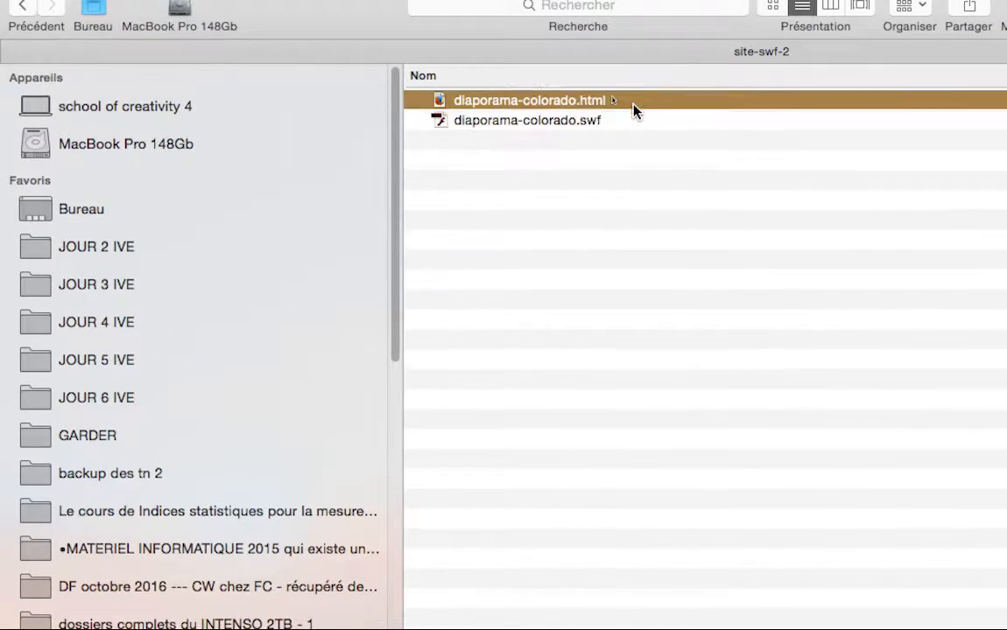
left_click(634, 115)
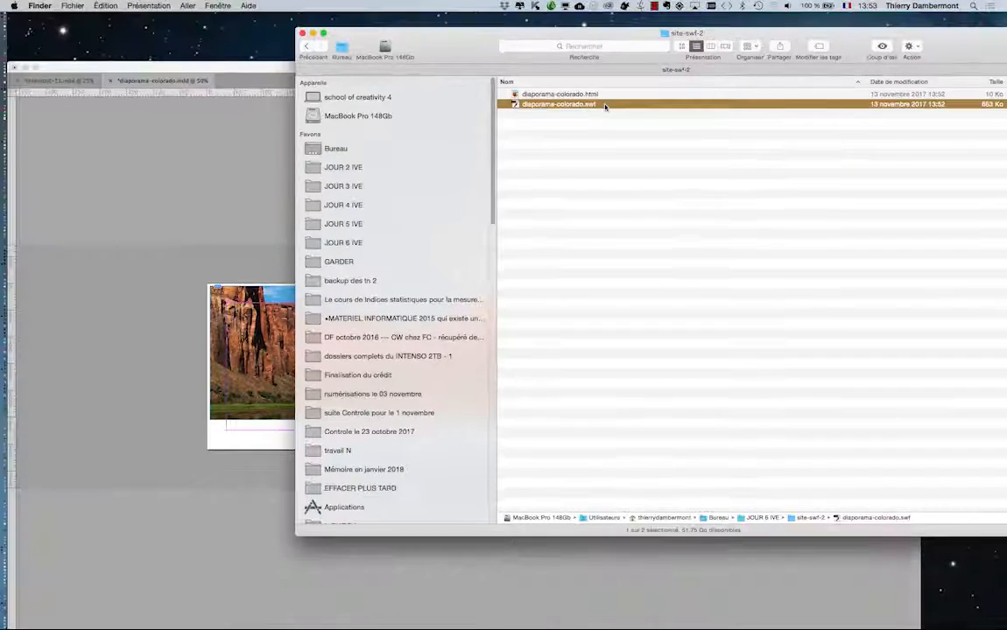
left_click(167, 159)
left_click(70, 82)
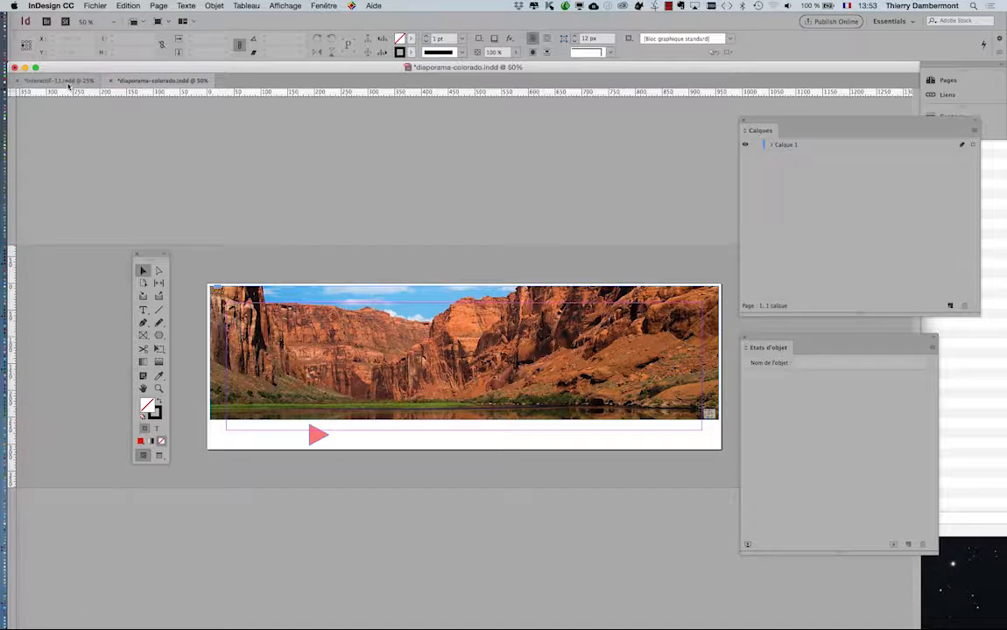
key("super+equal")
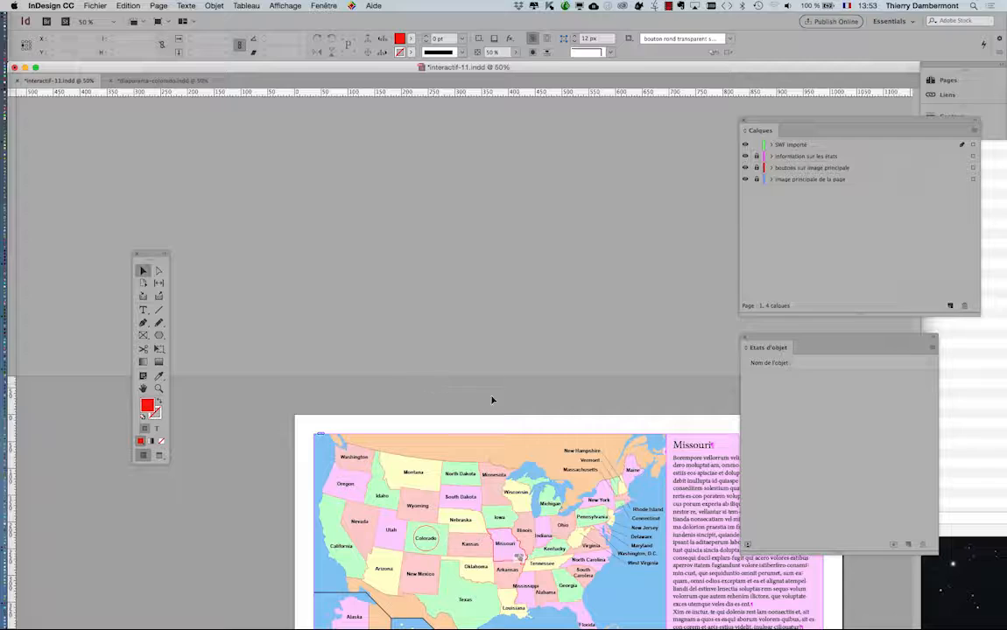
double_click(142, 389)
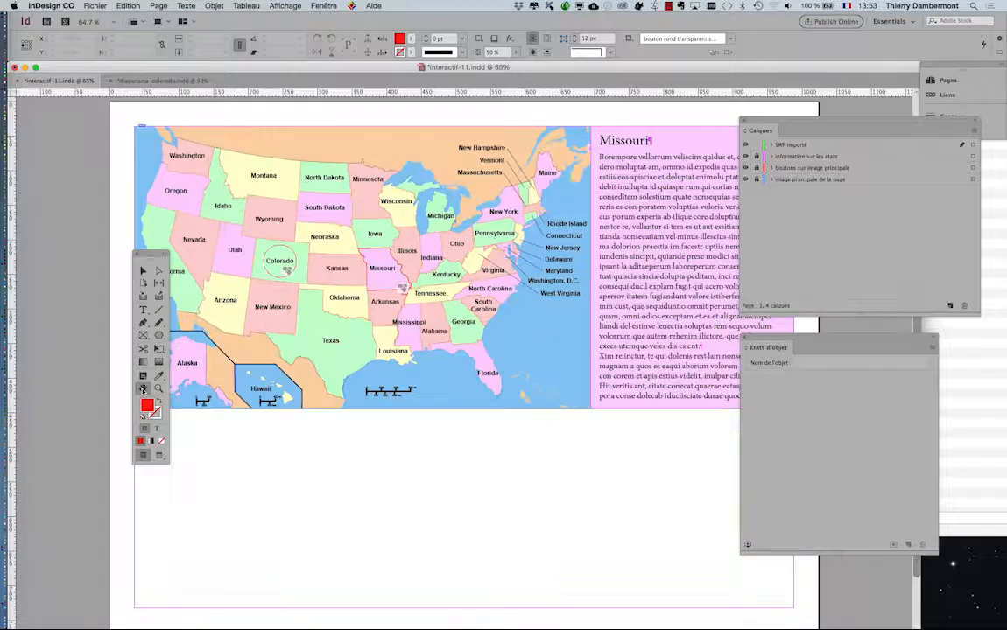
key("super+minus")
left_click(94, 5)
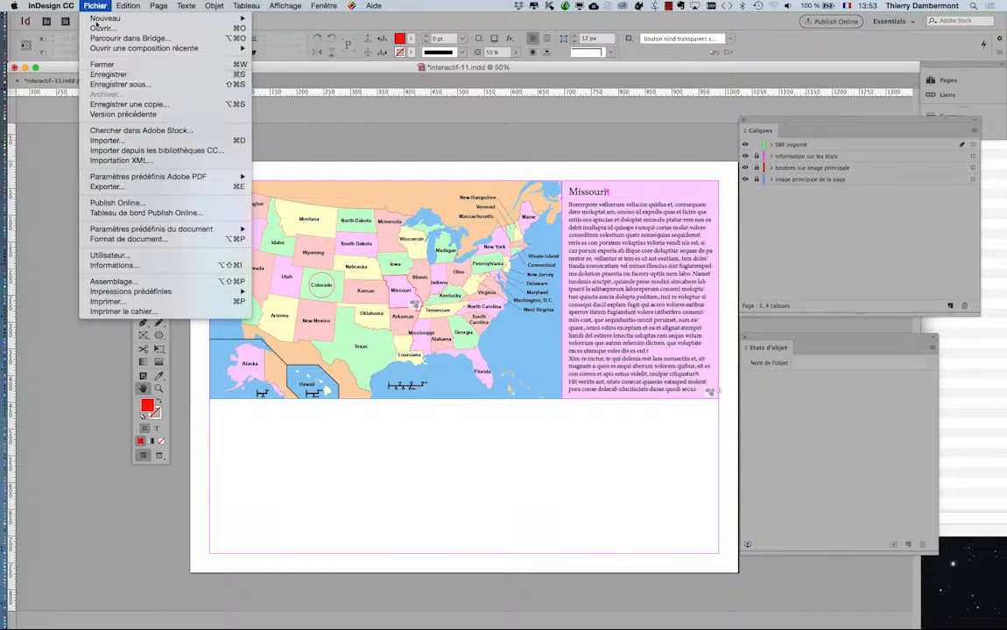
left_click(132, 140)
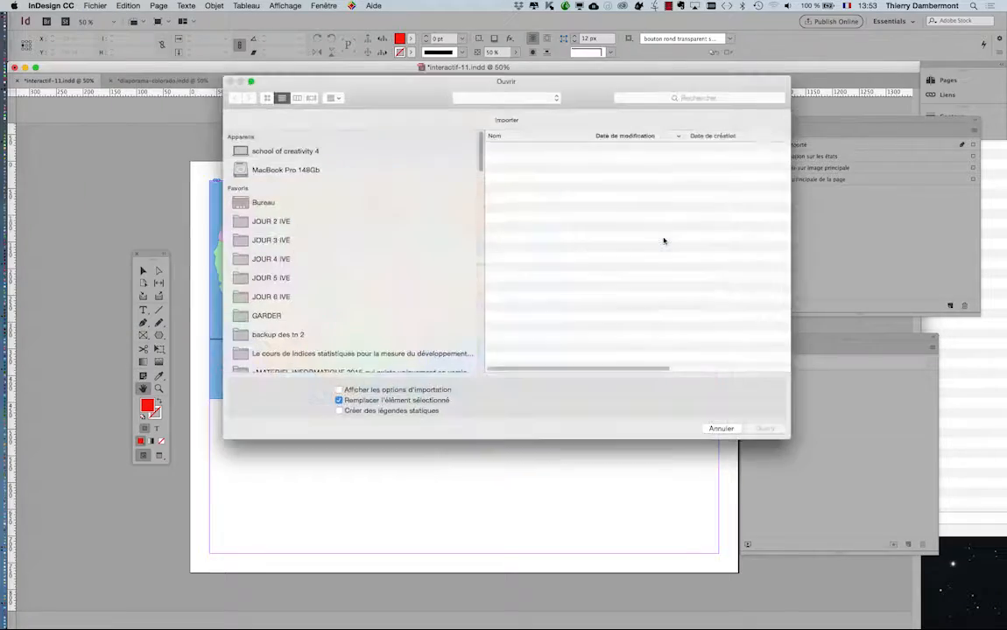
left_click(711, 427)
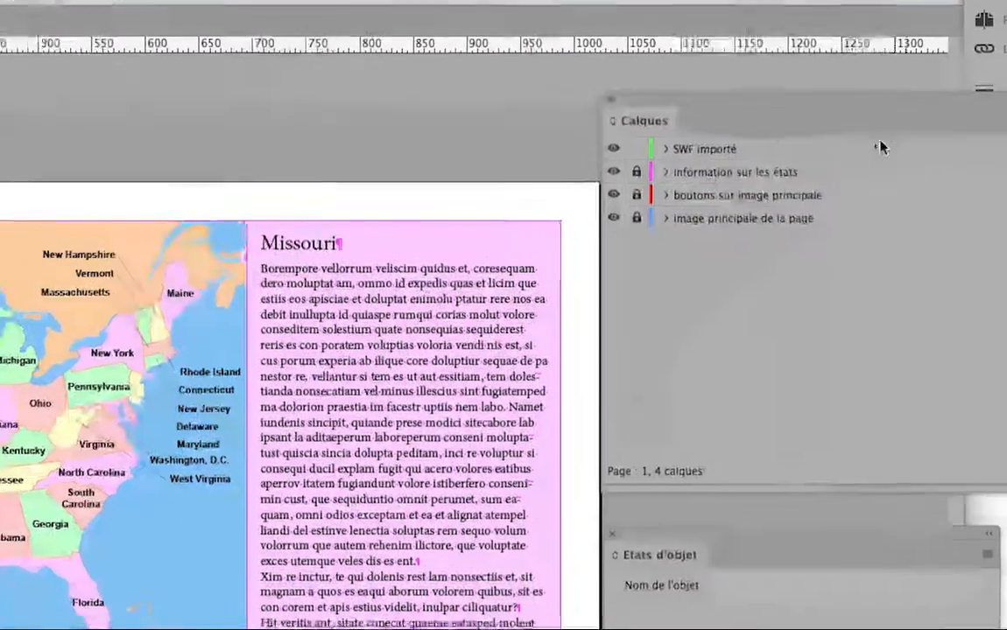
- Target the SWF importé layer and import diaporama-colorado.swf from the site-swf-2 folder in JOUR 6 IVE
left_click(892, 144)
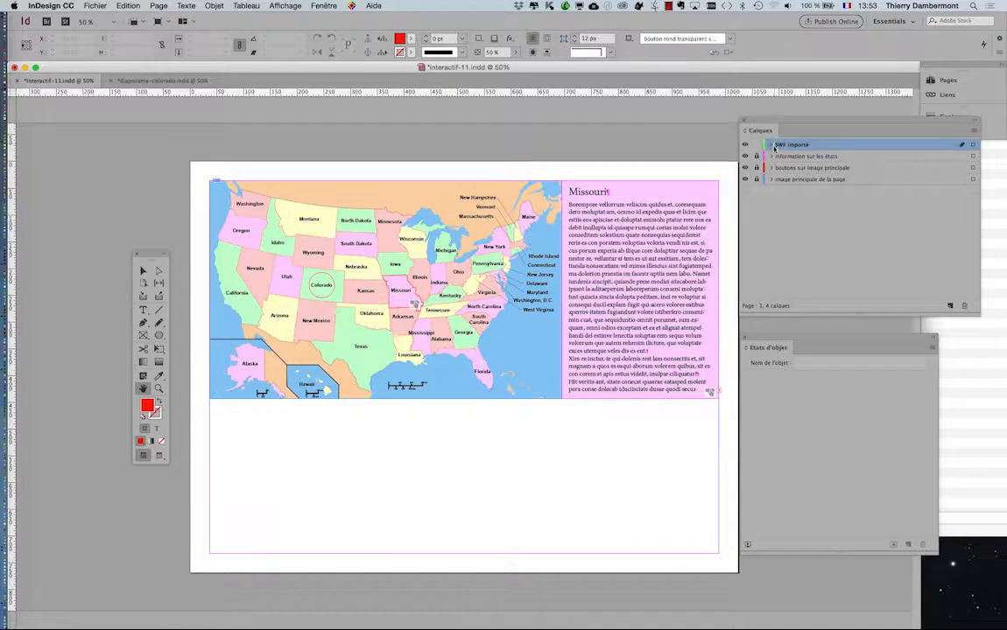
left_click(95, 6)
left_click(123, 140)
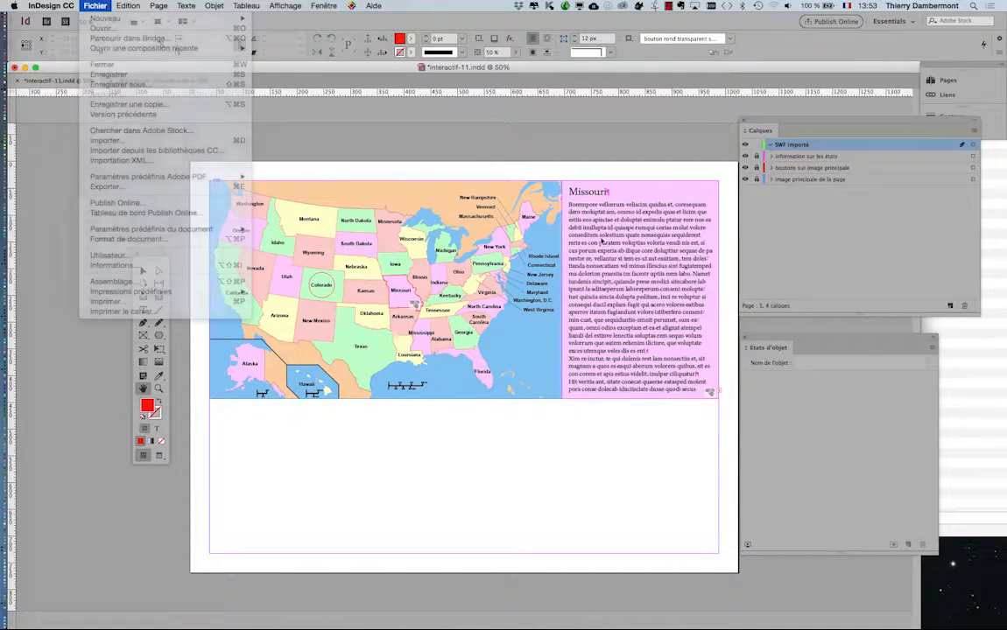
left_click(535, 151)
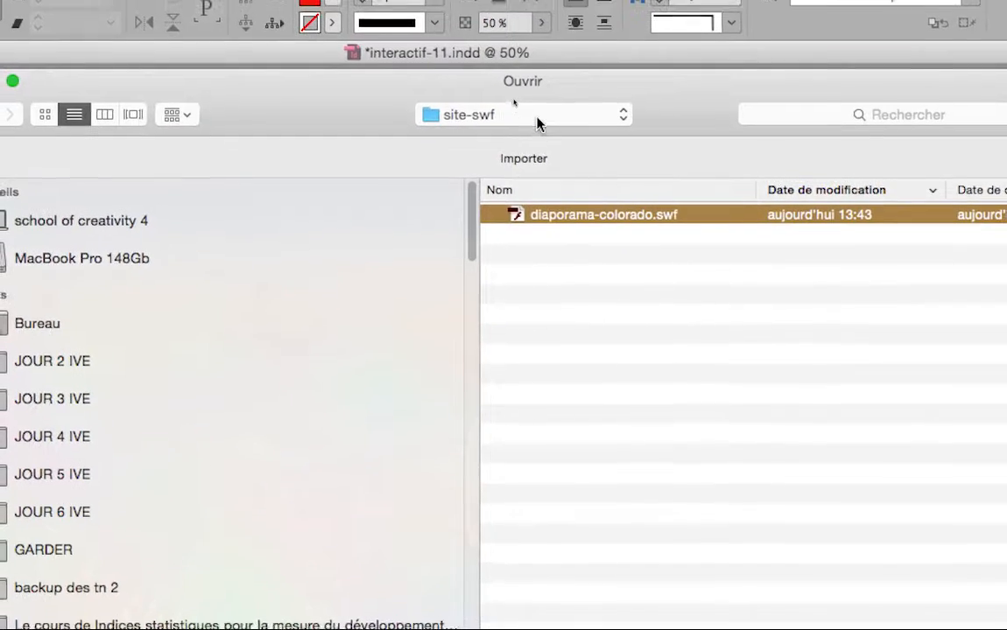
left_click(537, 120)
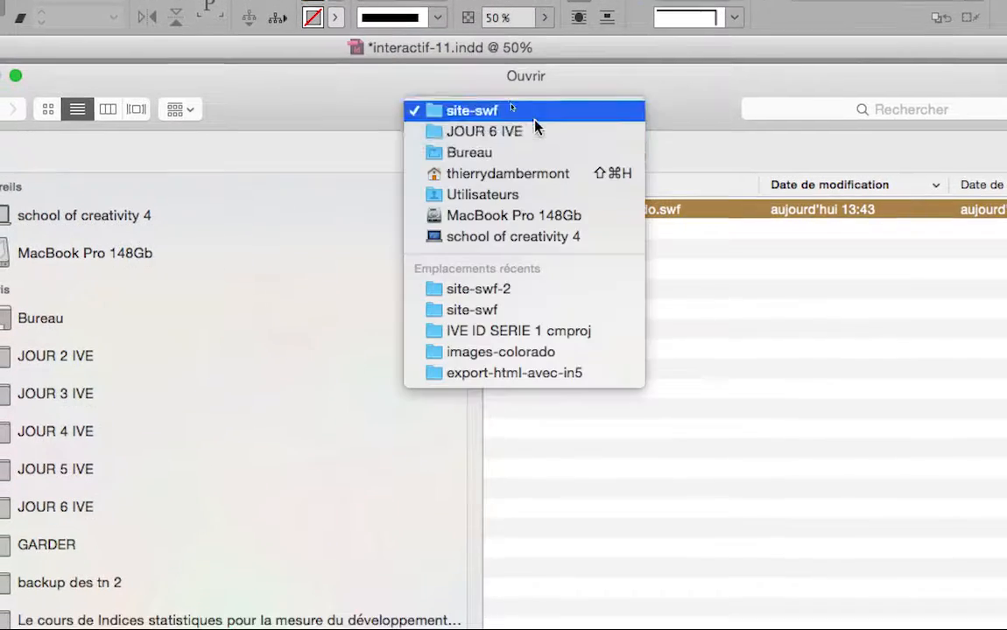
left_click(537, 130)
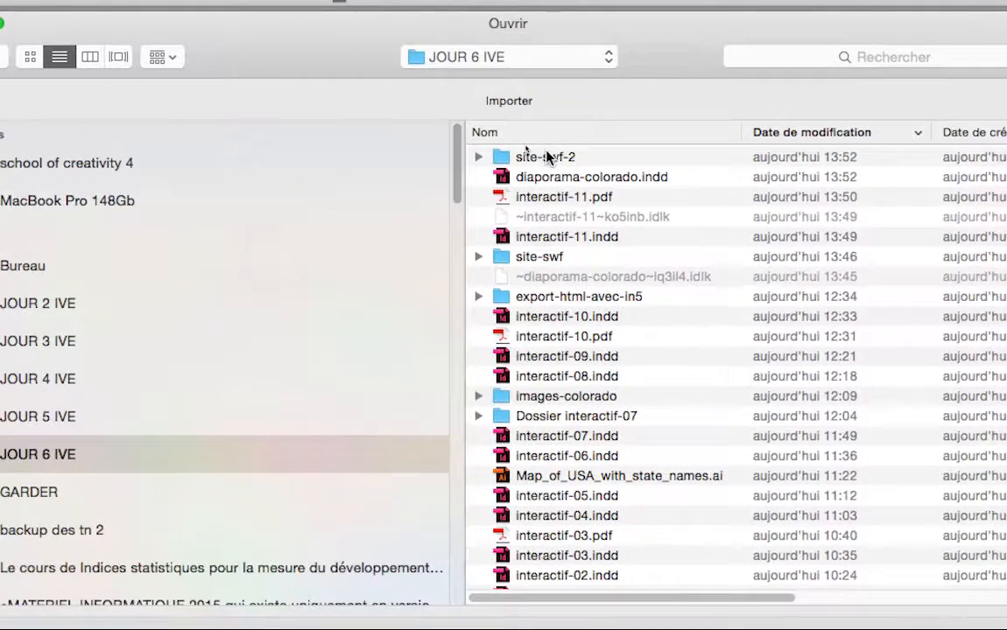
double_click(546, 156)
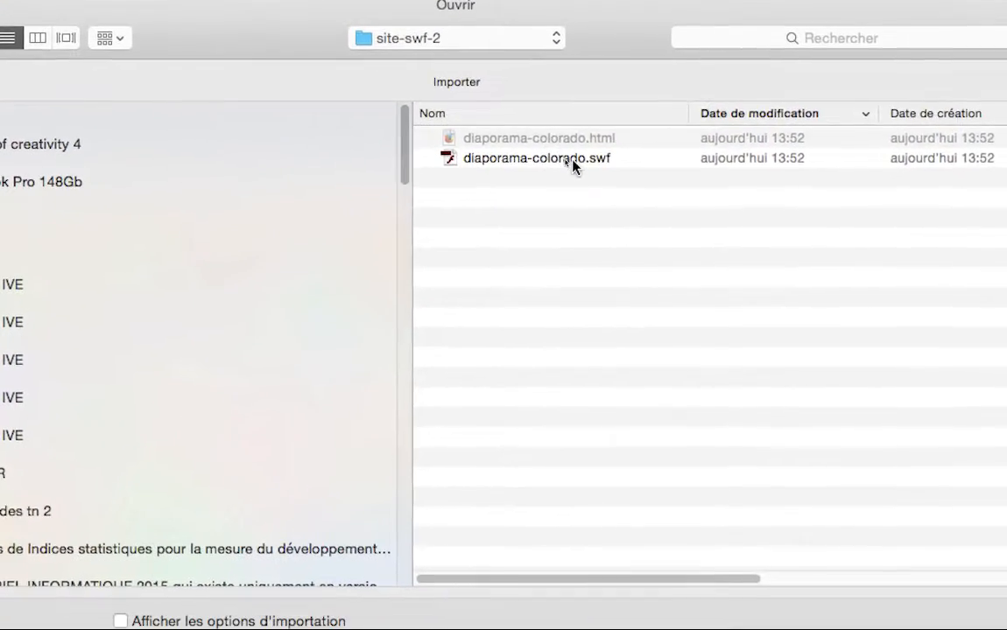
left_click(745, 234)
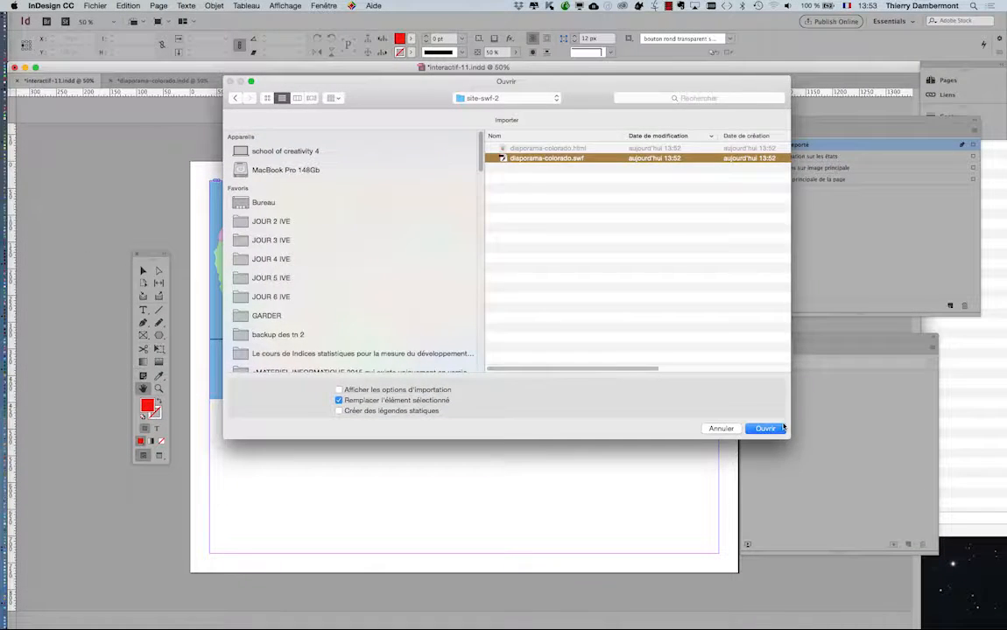
left_click(781, 428)
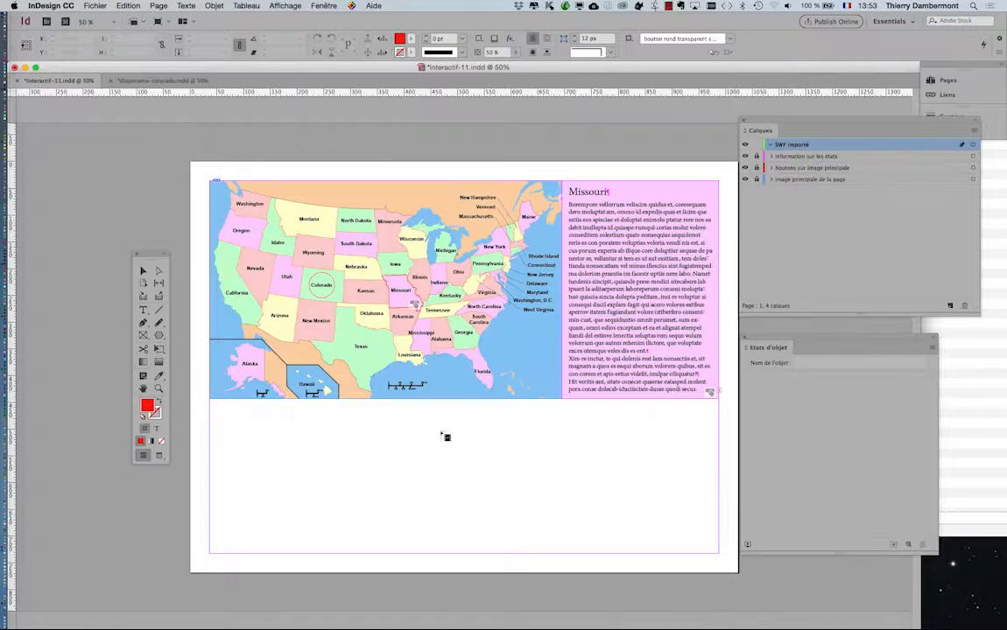
- Place the SWF below the map and align its frame with the map's lower left corner, at about X 32 px, Y 599 px
left_click(199, 409)
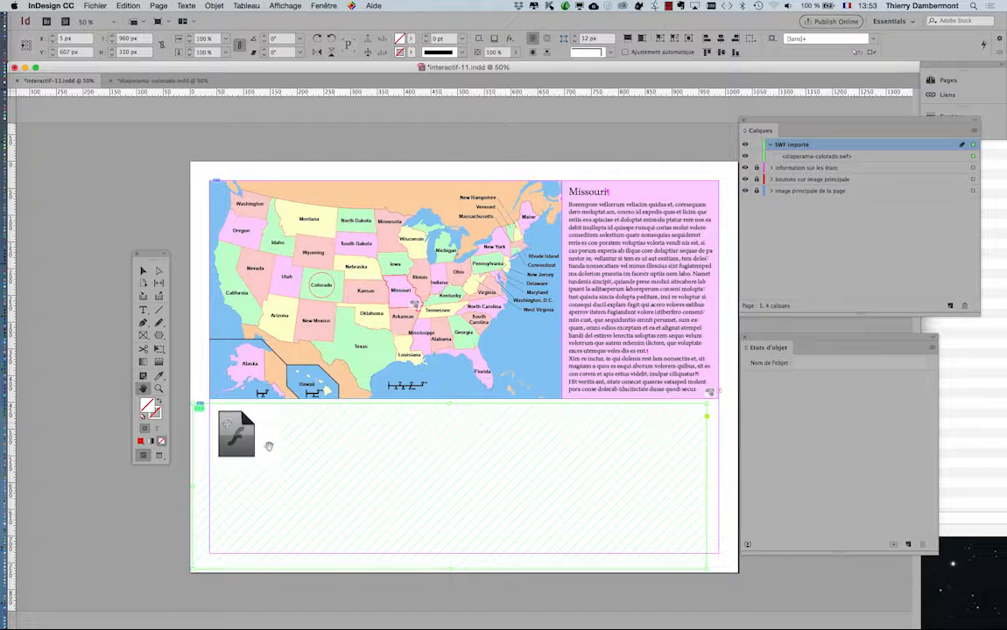
left_click(143, 271)
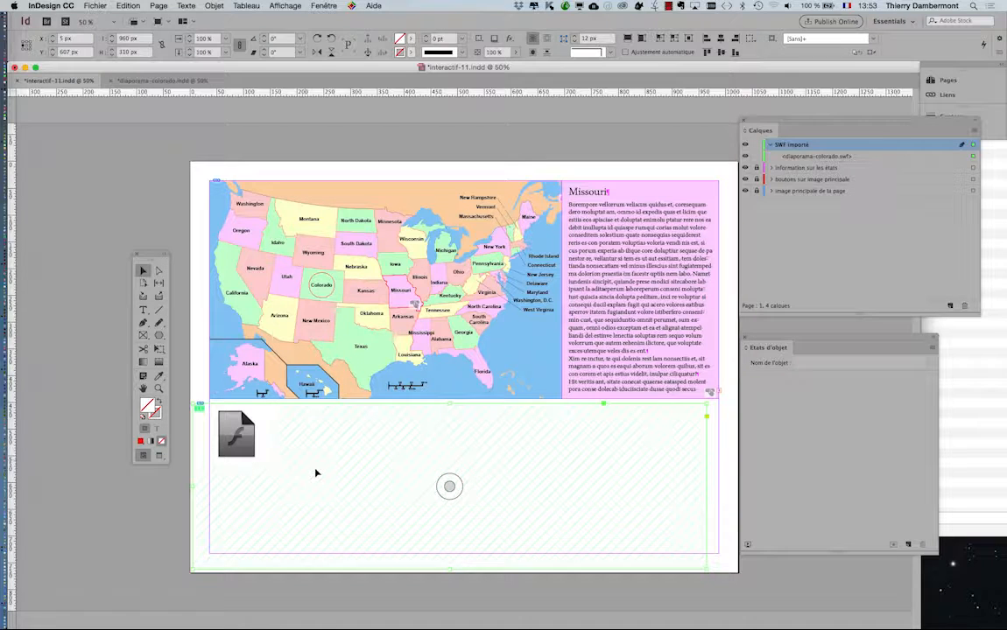
left_click_drag(317, 474, 332, 476)
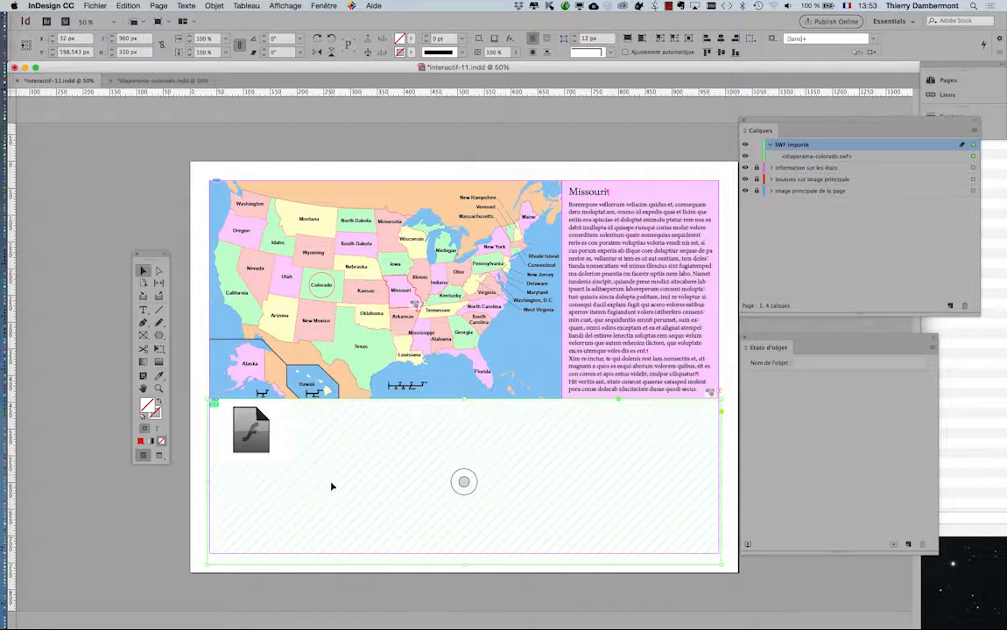
left_click(157, 218)
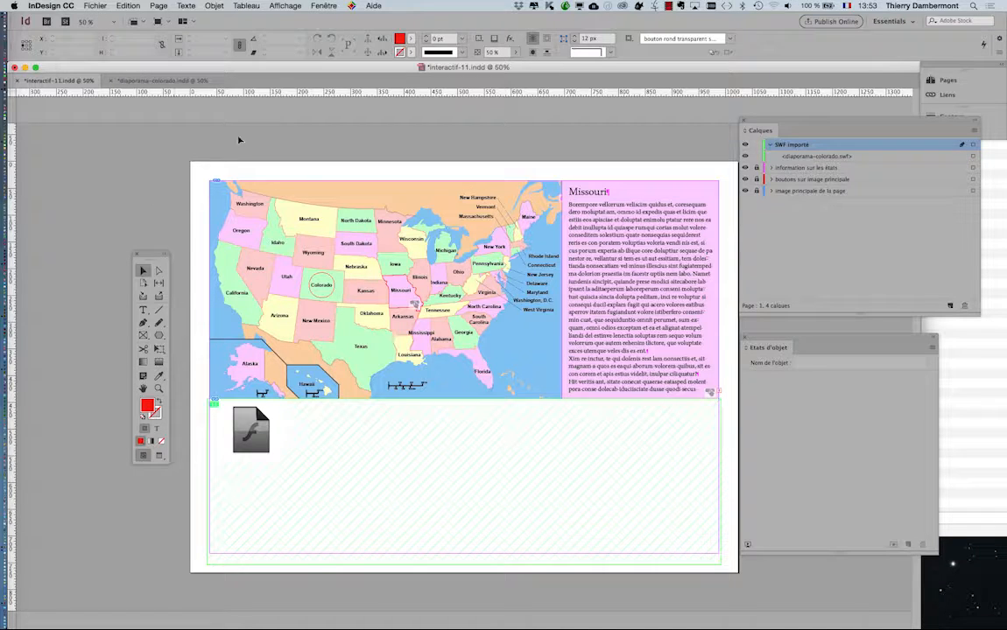
- Check the page in the EPUB interactivity preview and close the preview
left_click(323, 5)
mouse_move(438, 193)
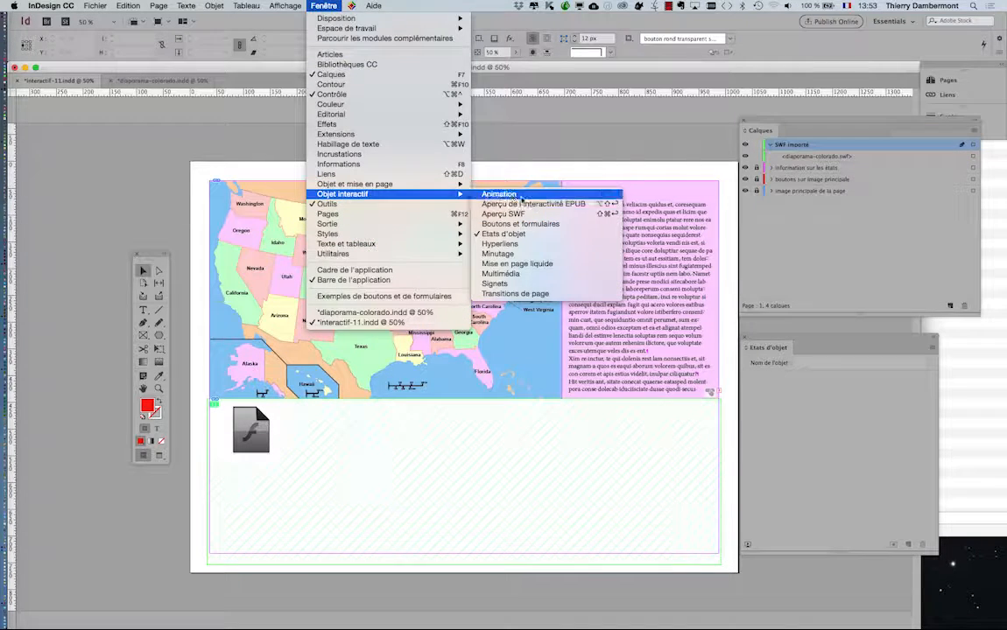
left_click(535, 206)
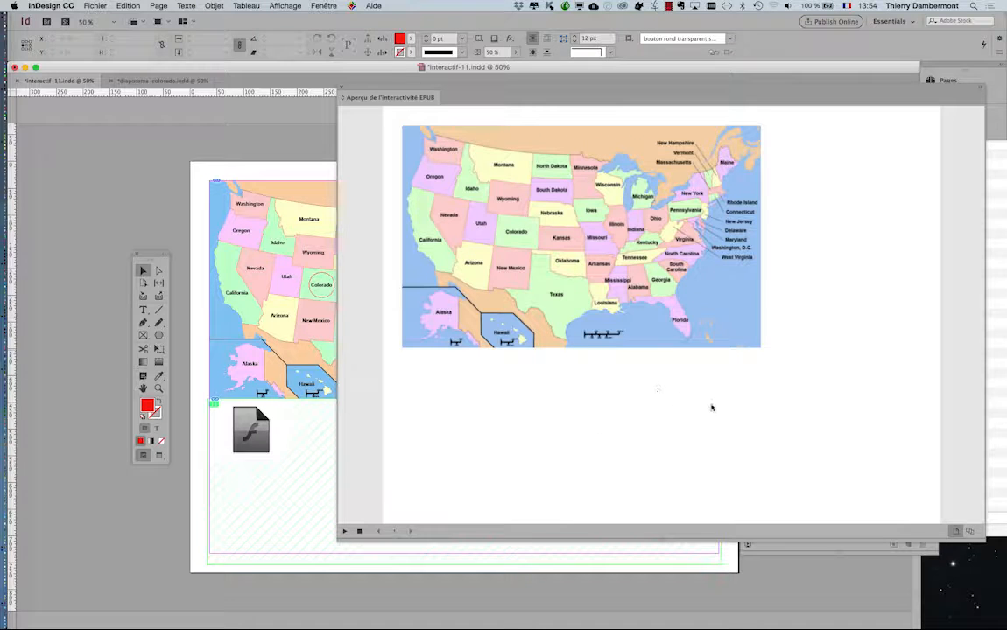
left_click(341, 89)
- Preview the page as SWF, cycle through the Colorado slideshow images with the red arrow, and close the preview
left_click(323, 5)
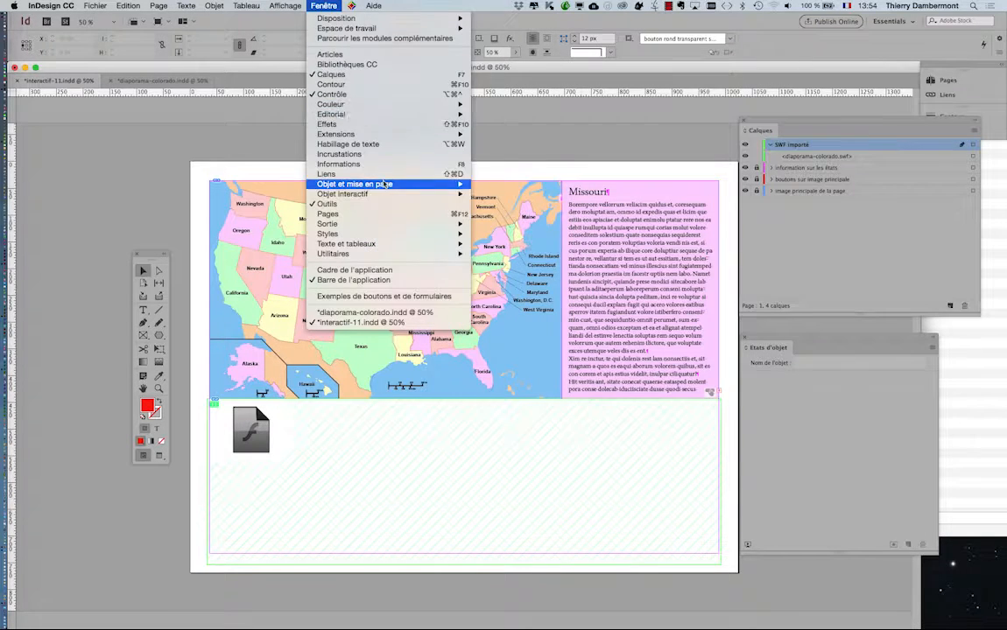
mouse_move(383, 194)
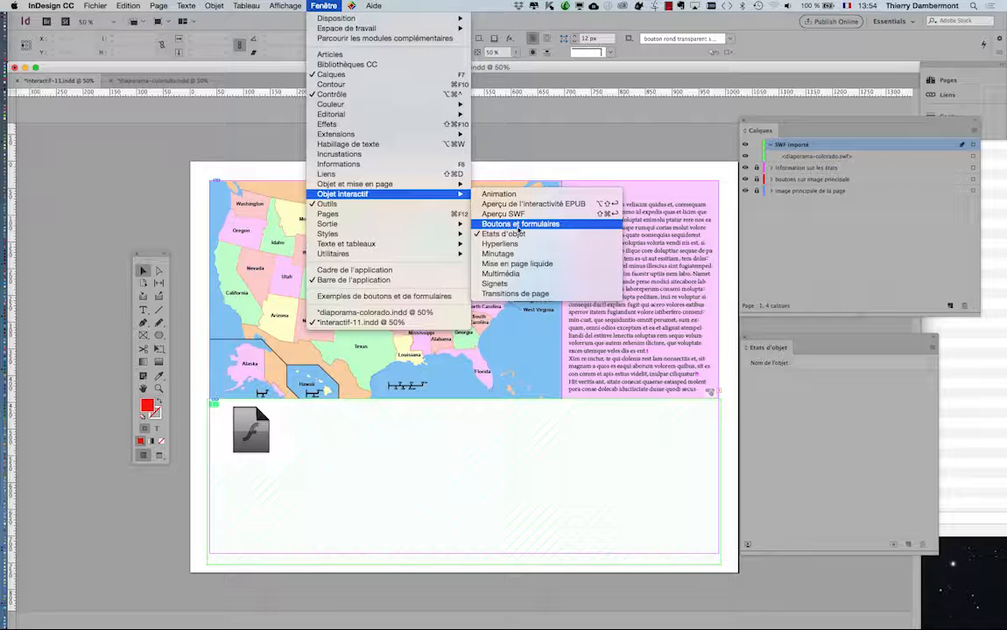
left_click(508, 213)
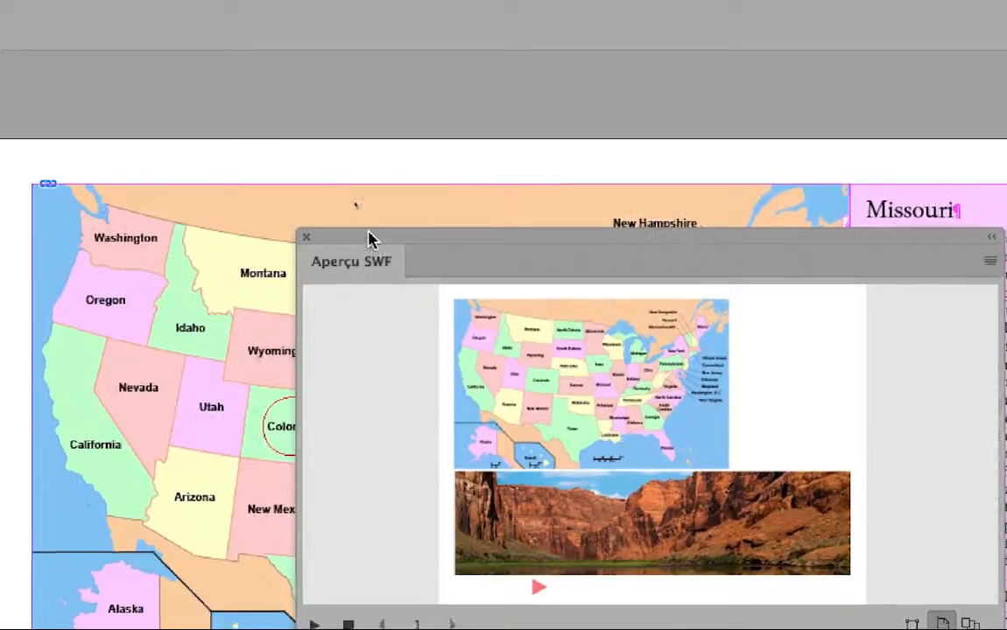
left_click_drag(262, 51, 357, 160)
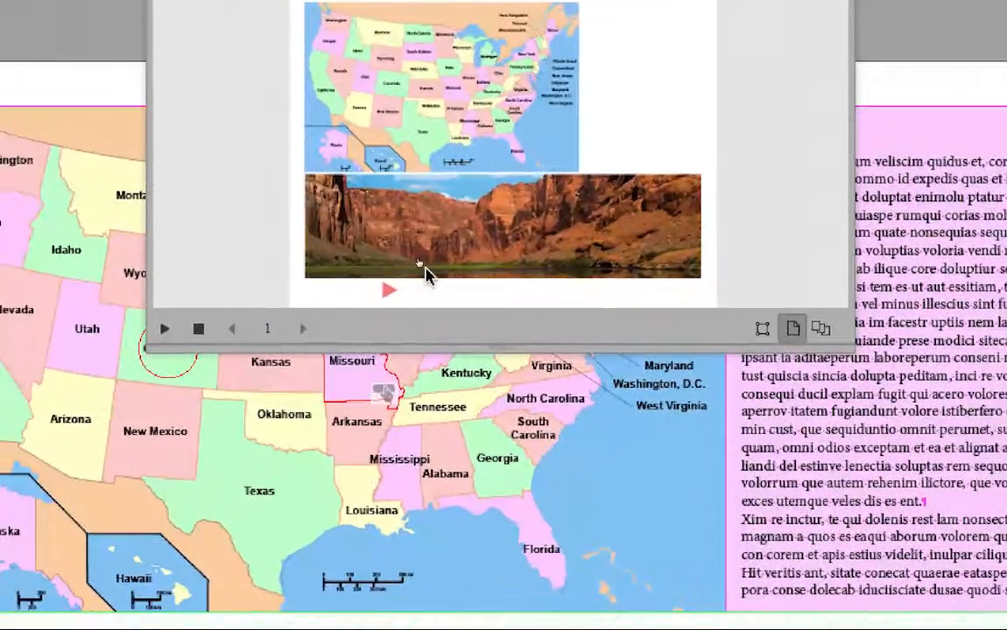
left_click(389, 289)
left_click(389, 289)
left_click(388, 290)
left_click(389, 290)
left_click(388, 290)
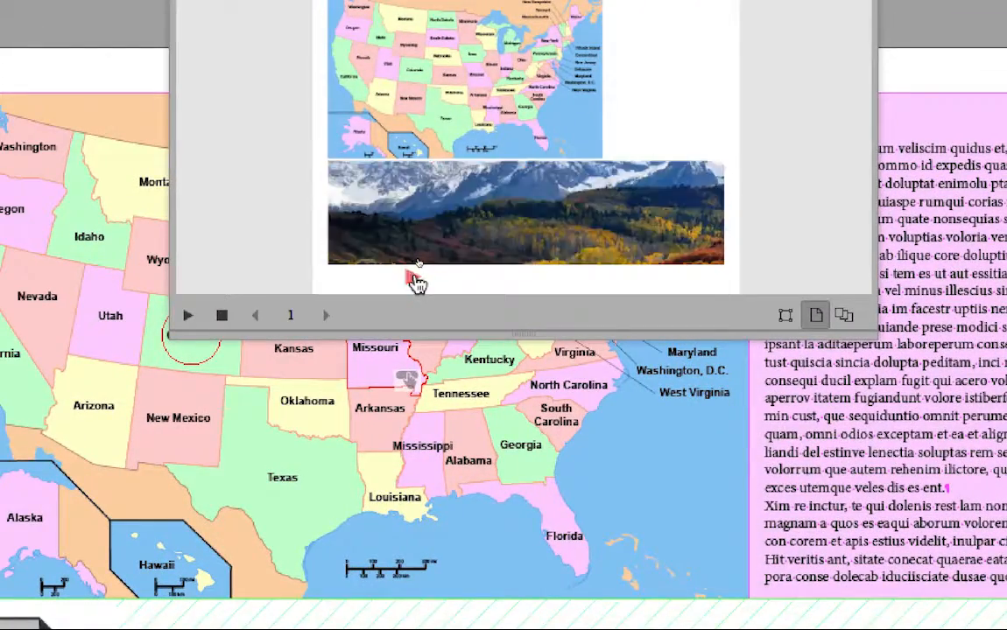
left_click(412, 279)
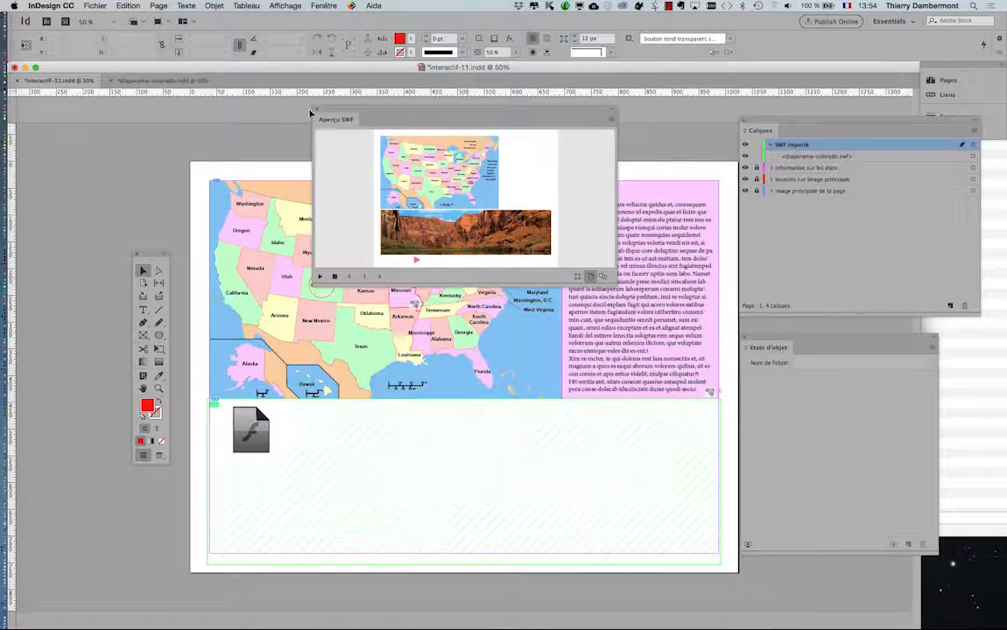
left_click(318, 111)
- Save the document under the new name interactif-12.indd in the JOUR 6 IVE folder
left_click(93, 5)
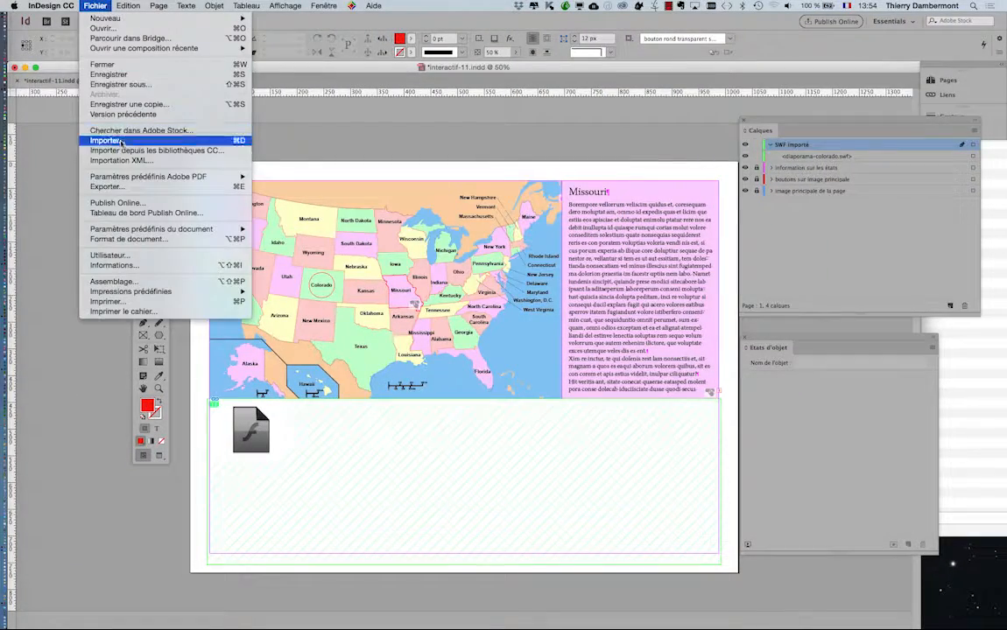
left_click(123, 84)
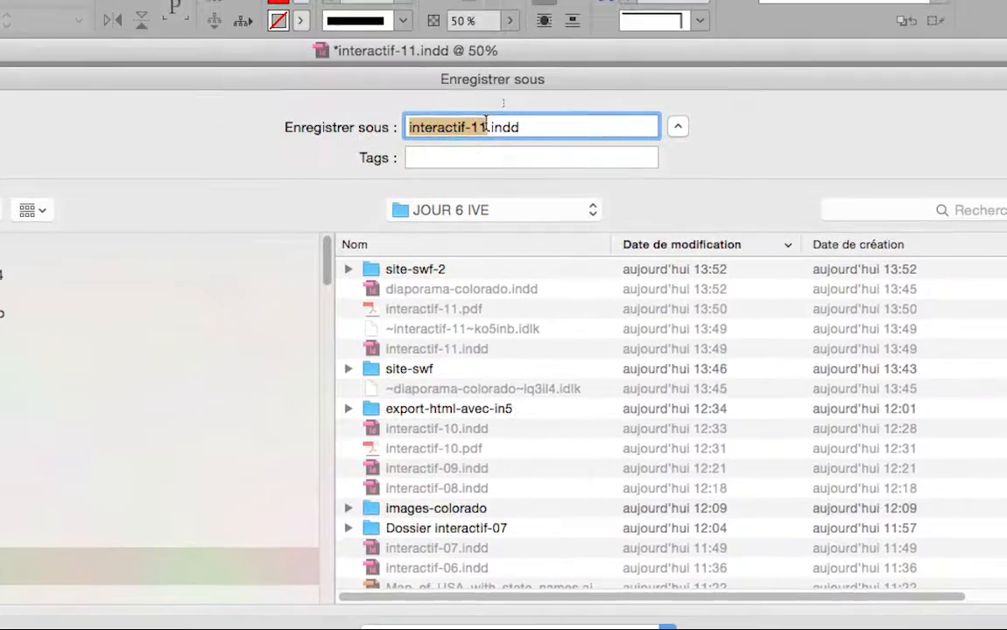
key("Right")
key("BackSpace")
type("2")
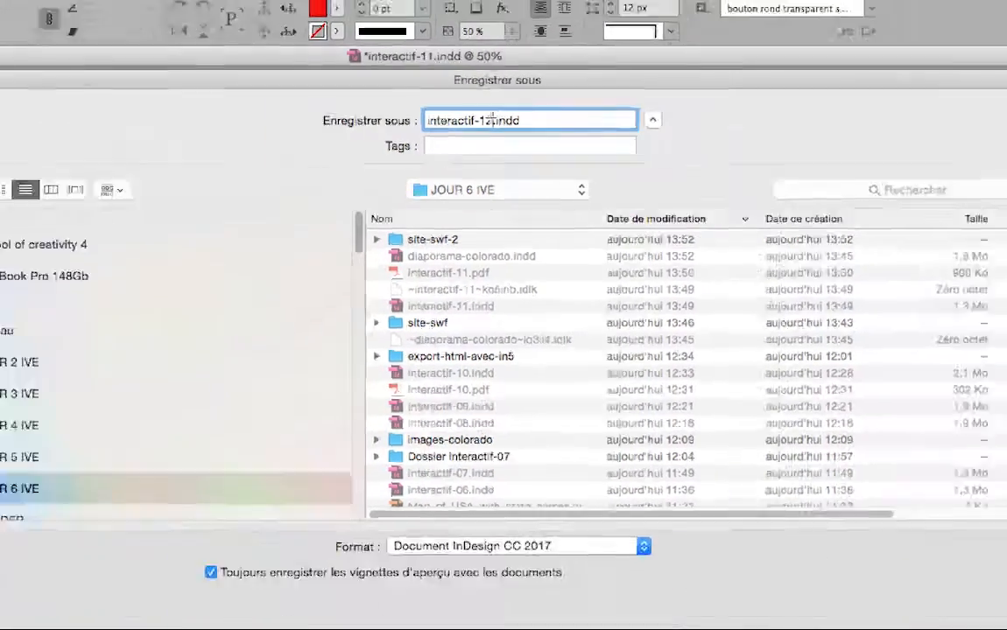
key("Return")
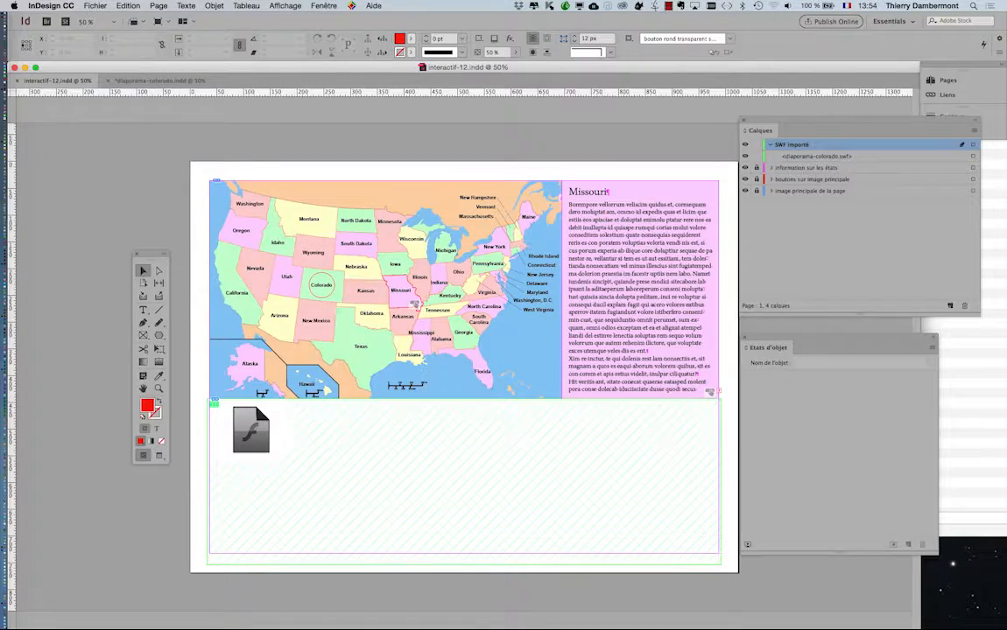
- Export the document as an interactive Adobe PDF named interactif-12.pdf in the JOUR 6 IVE folder, accepting the overset text
left_click(94, 5)
left_click(106, 186)
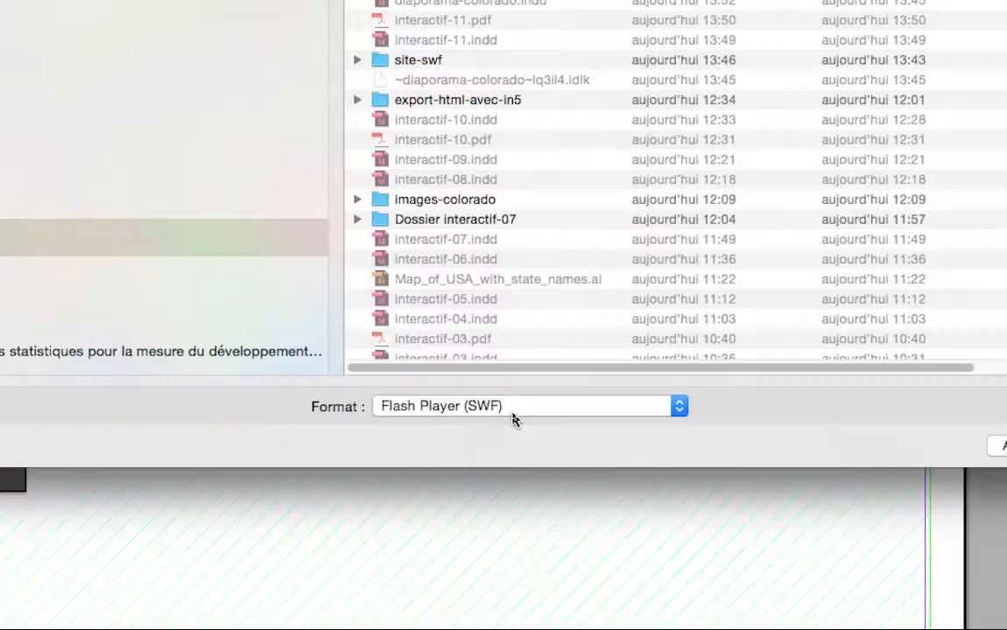
left_click(513, 416)
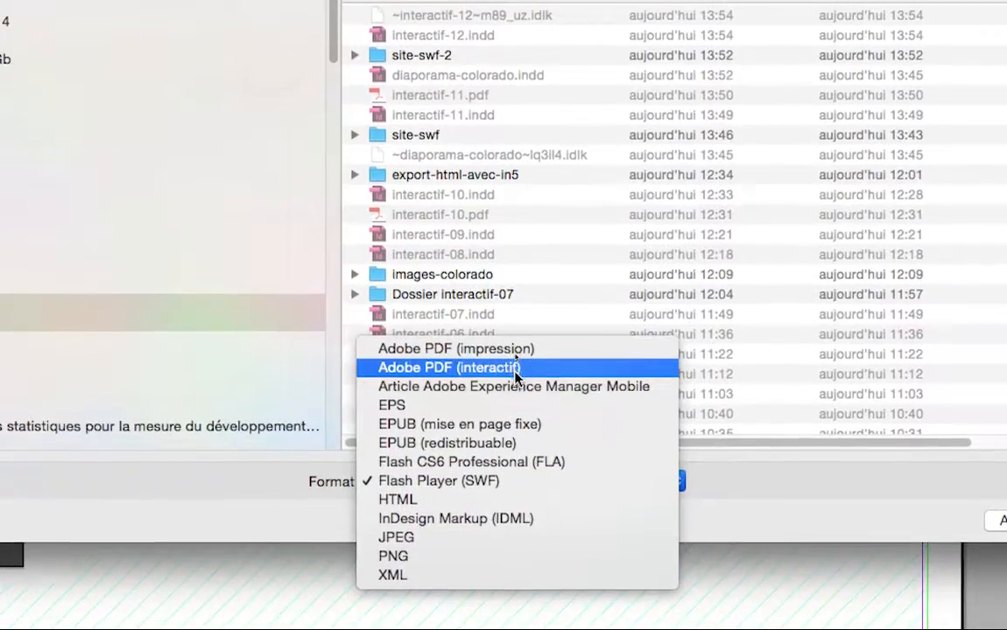
left_click(516, 375)
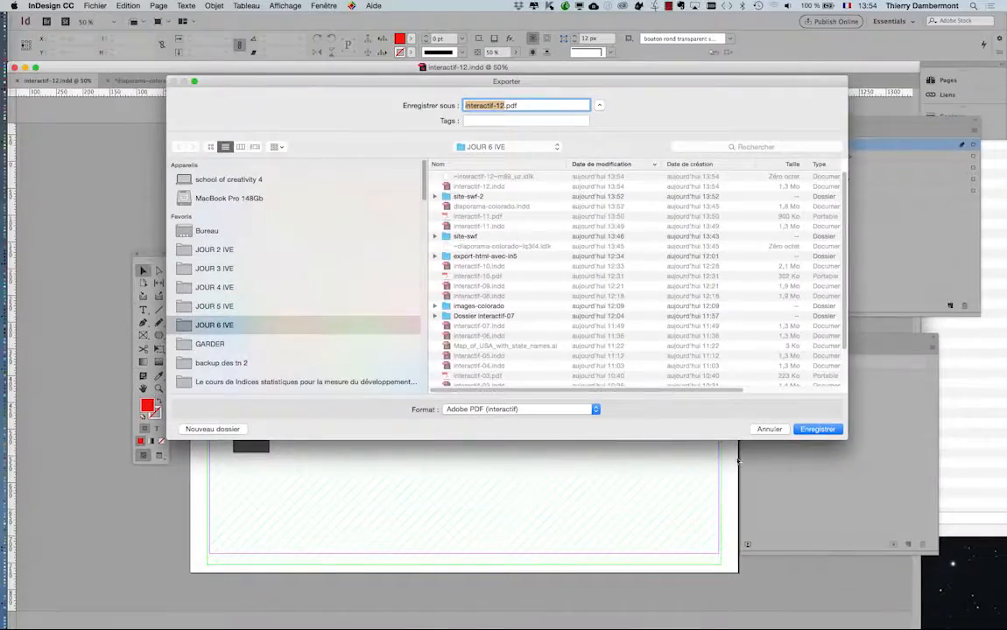
left_click(815, 428)
left_click(865, 384)
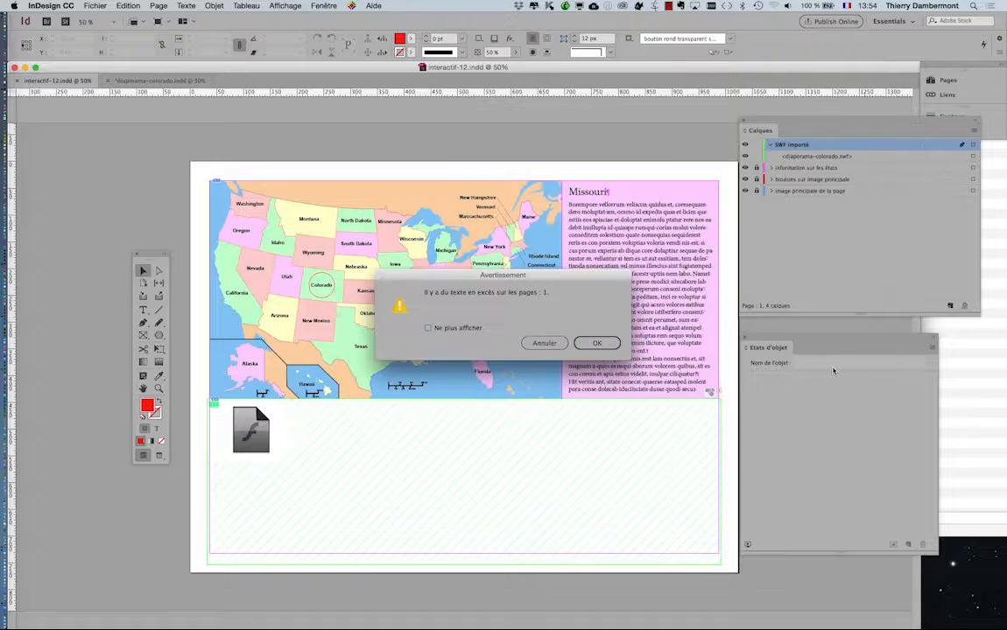
left_click(600, 343)
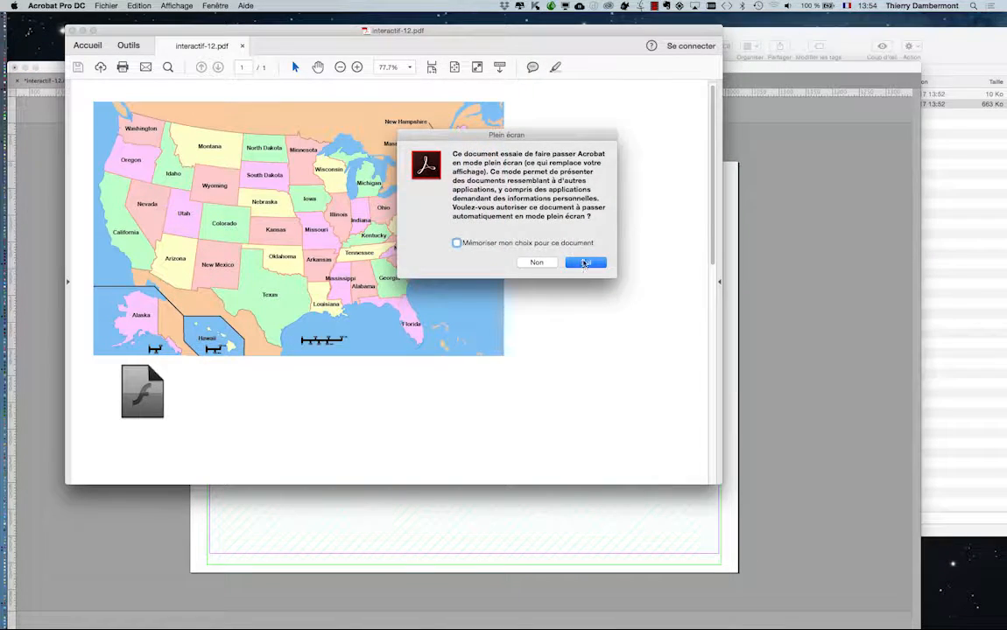
- View the exported PDF in full screen, test the Colorado and Missouri buttons on the map, and close the PDF
left_click(584, 263)
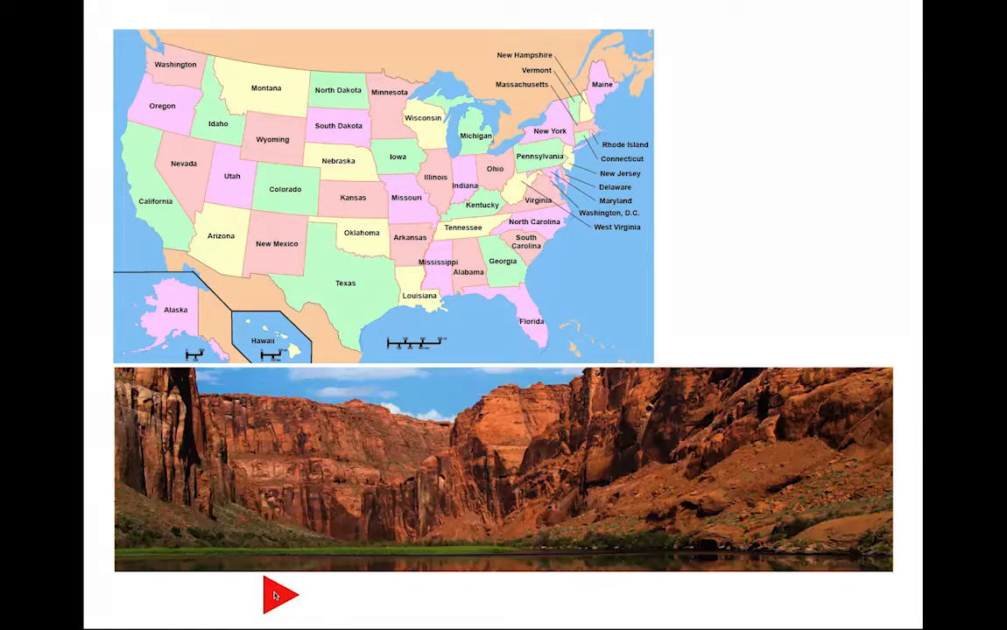
left_click(258, 172)
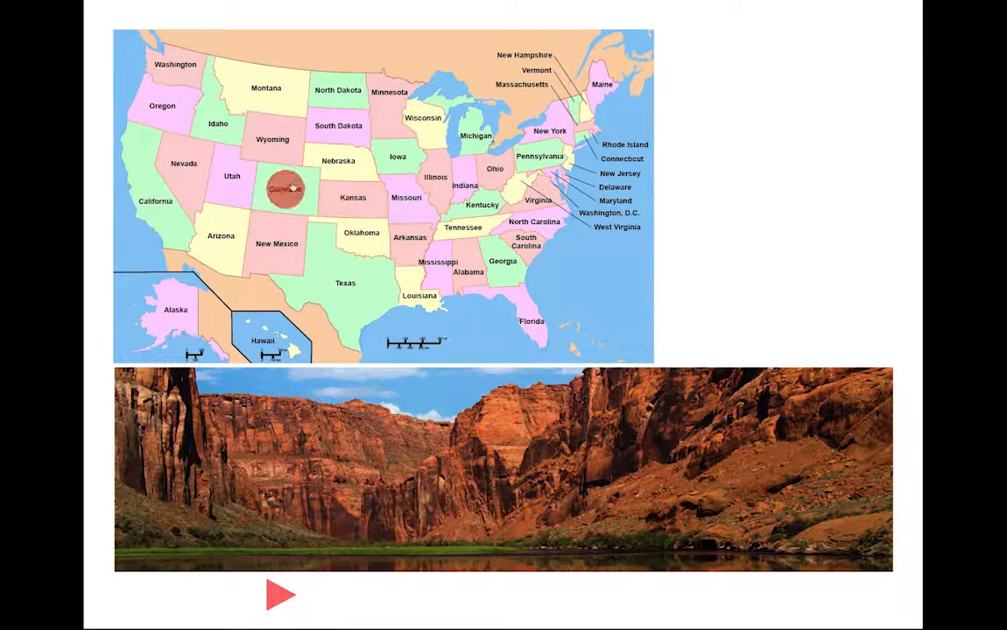
left_click(411, 198)
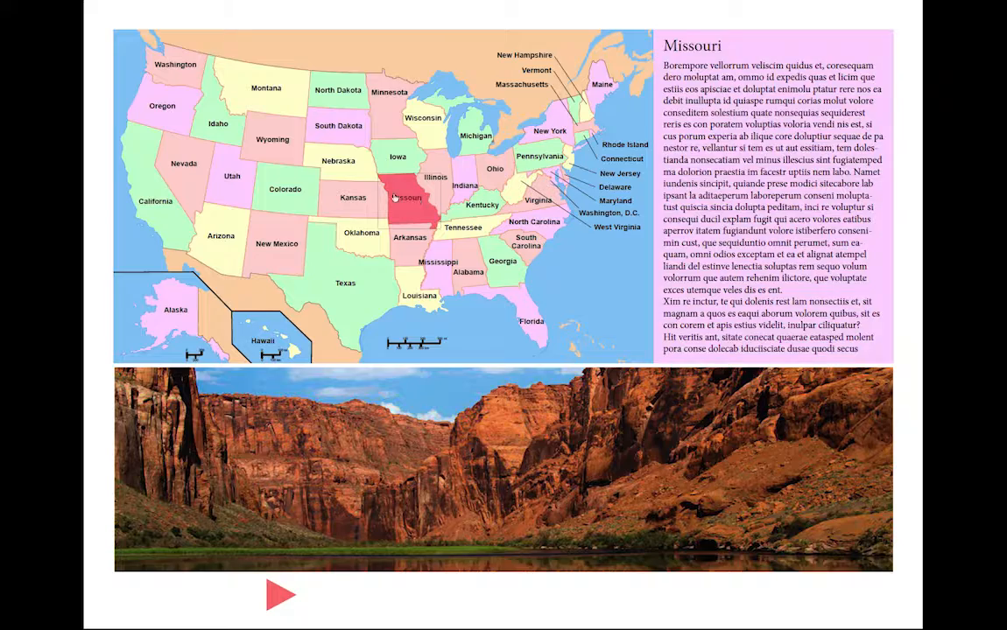
left_click(280, 182)
left_click(405, 198)
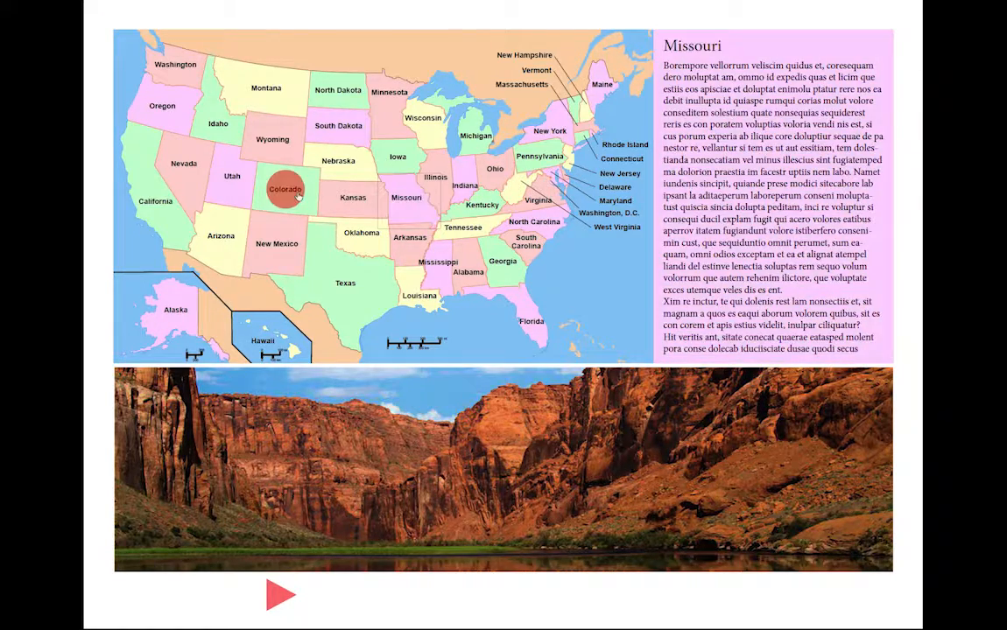
left_click(275, 180)
left_click(403, 200)
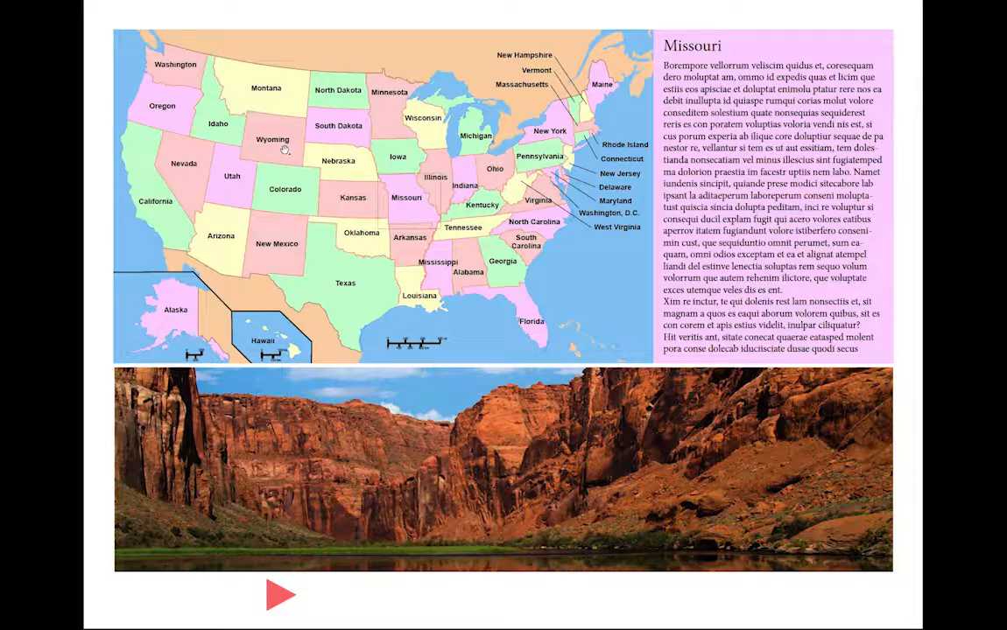
key("Escape")
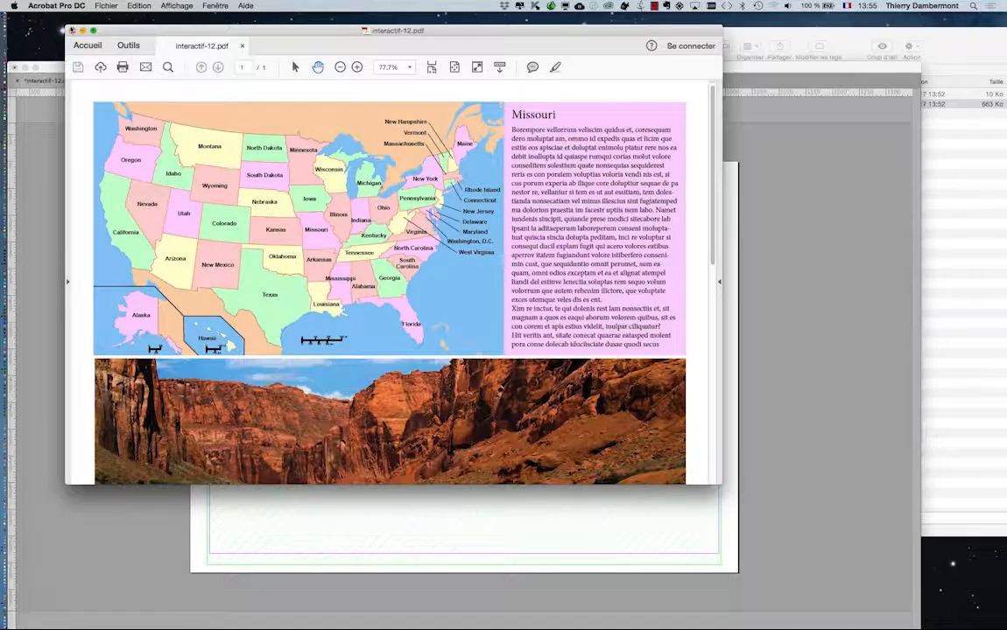
left_click(73, 31)
left_click(76, 160)
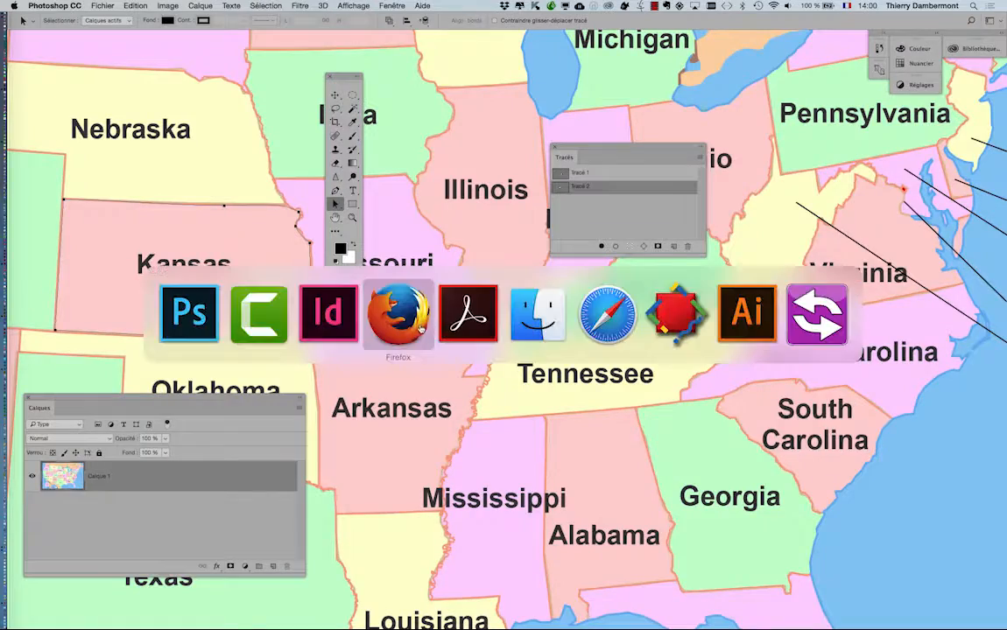
- Switch back to InDesign, close the layers palette covering the map, and select the SWF frame below the map
key("super+shift+Tab")
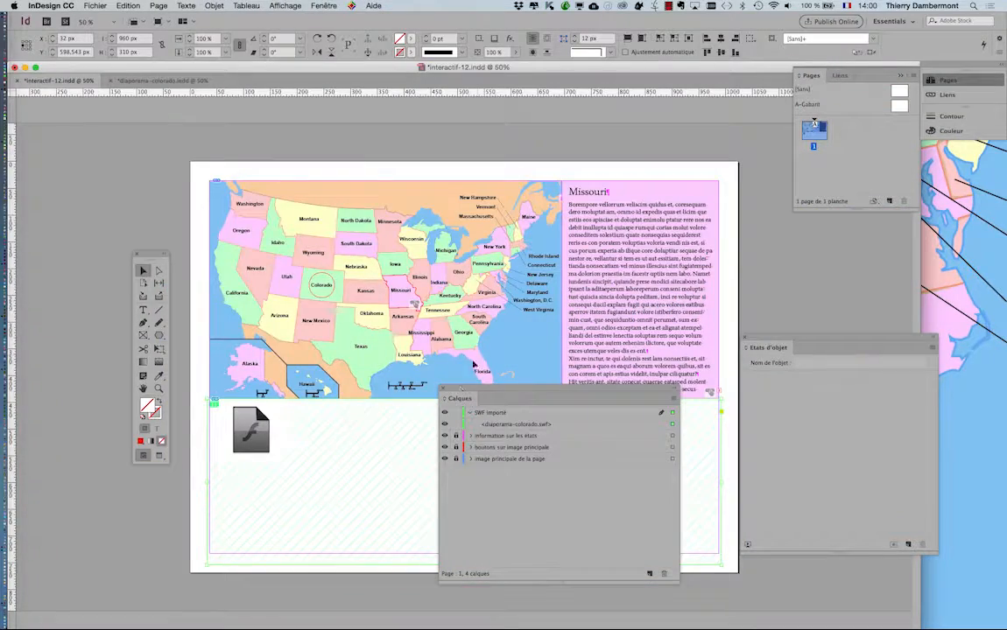
left_click_drag(461, 390, 41, 91)
left_click(319, 116)
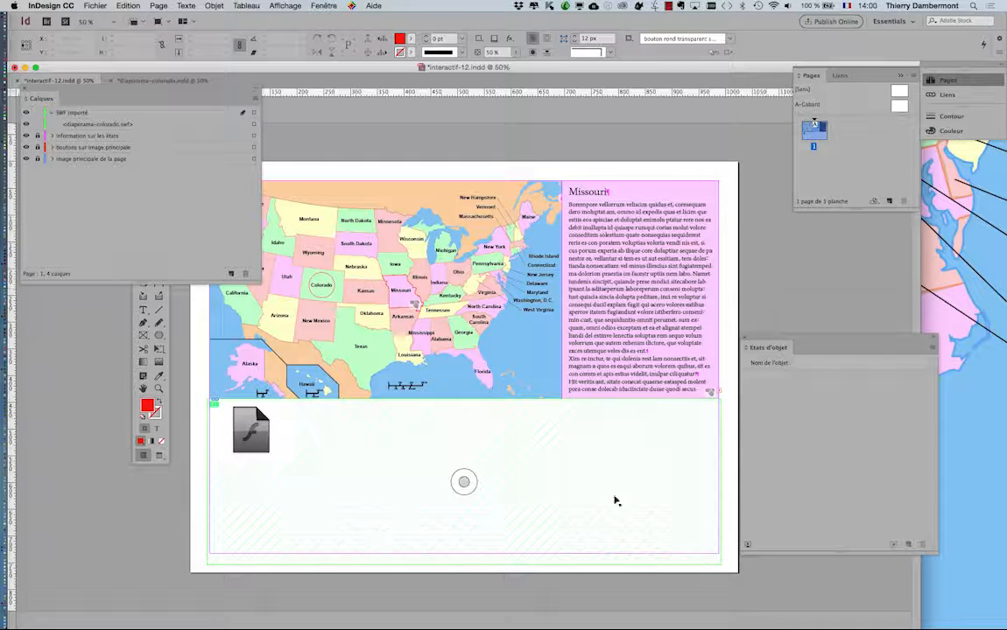
left_click(368, 505)
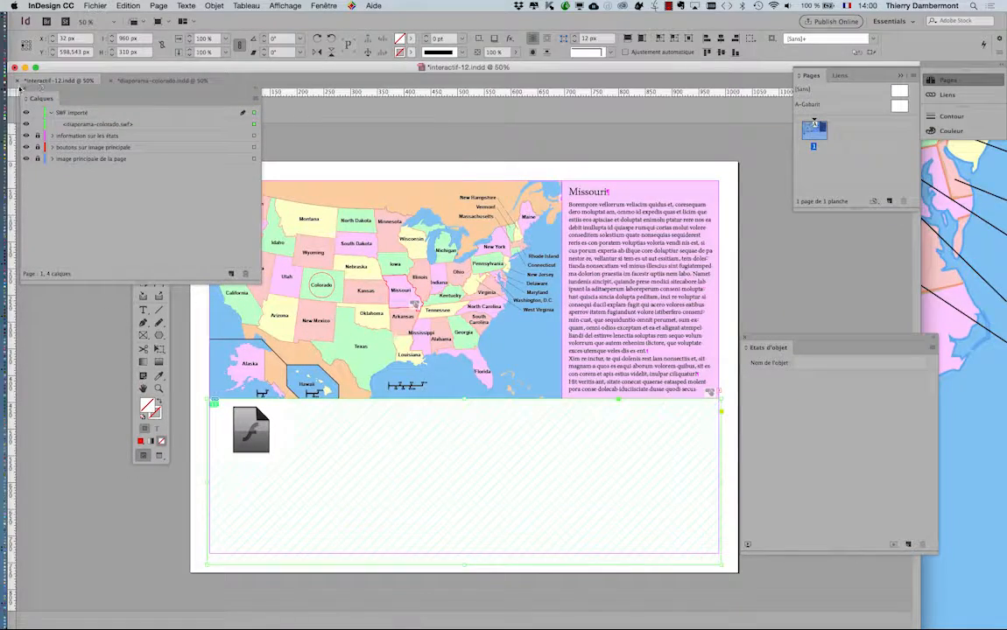
left_click(25, 87)
left_click(198, 493)
left_click(270, 490)
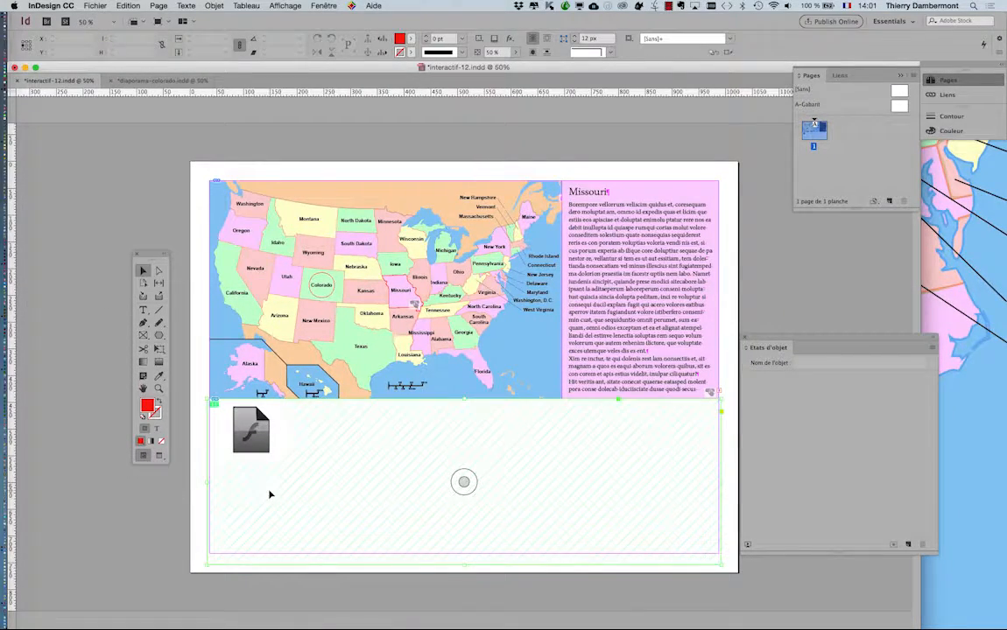
- Bring up the multimedia settings of the selected SWF and enable playing it when the page loads
left_click(323, 5)
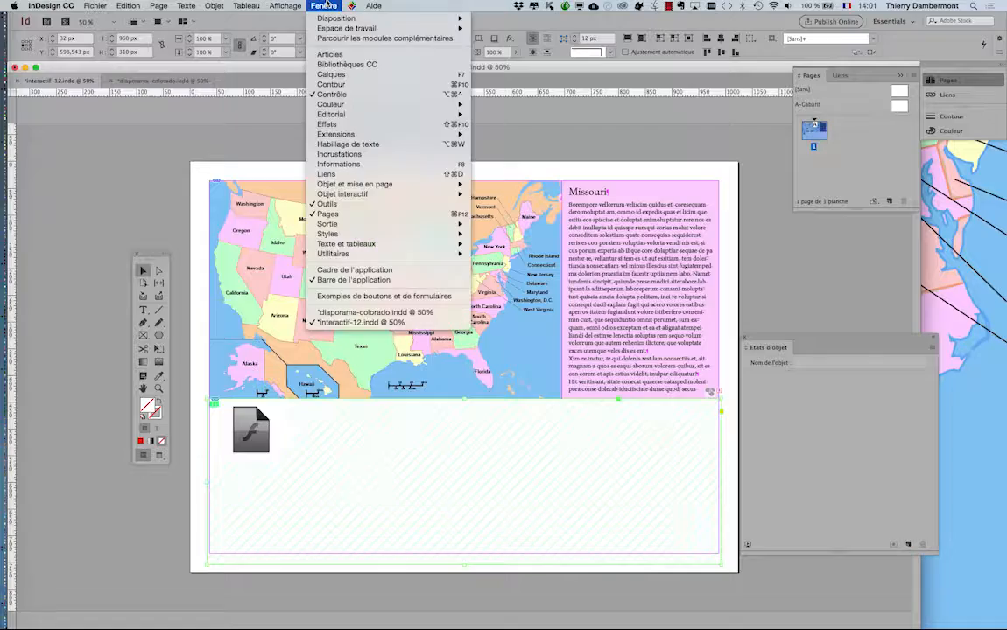
mouse_move(374, 187)
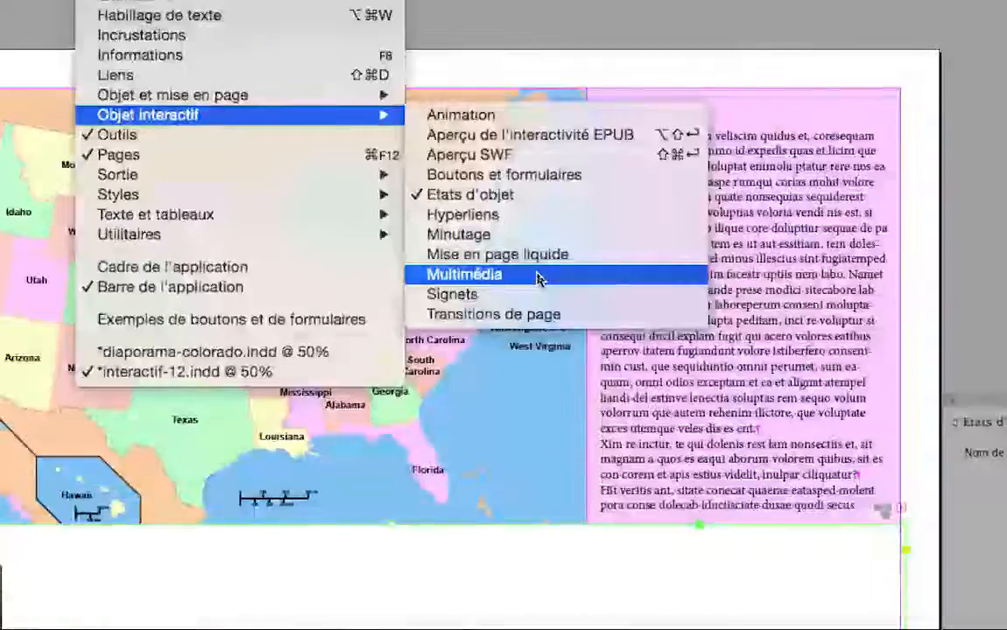
left_click(538, 275)
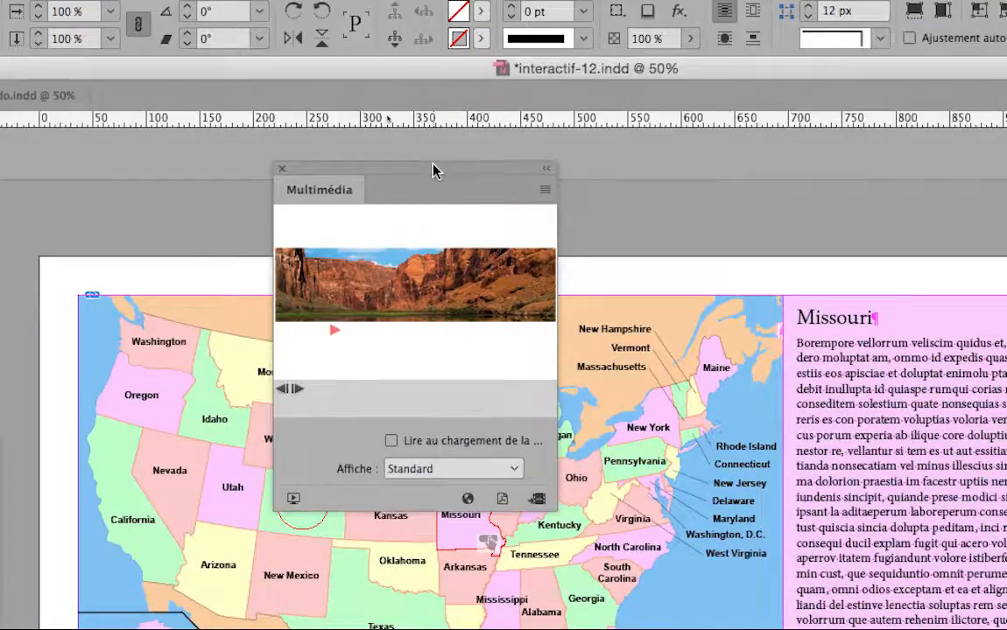
left_click_drag(434, 163, 382, 153)
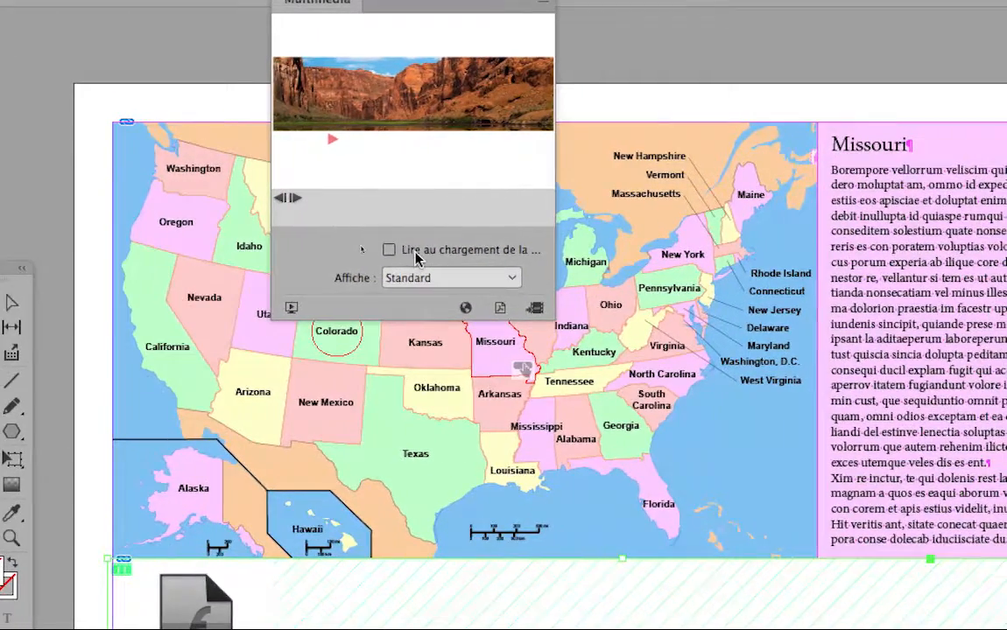
left_click(418, 253)
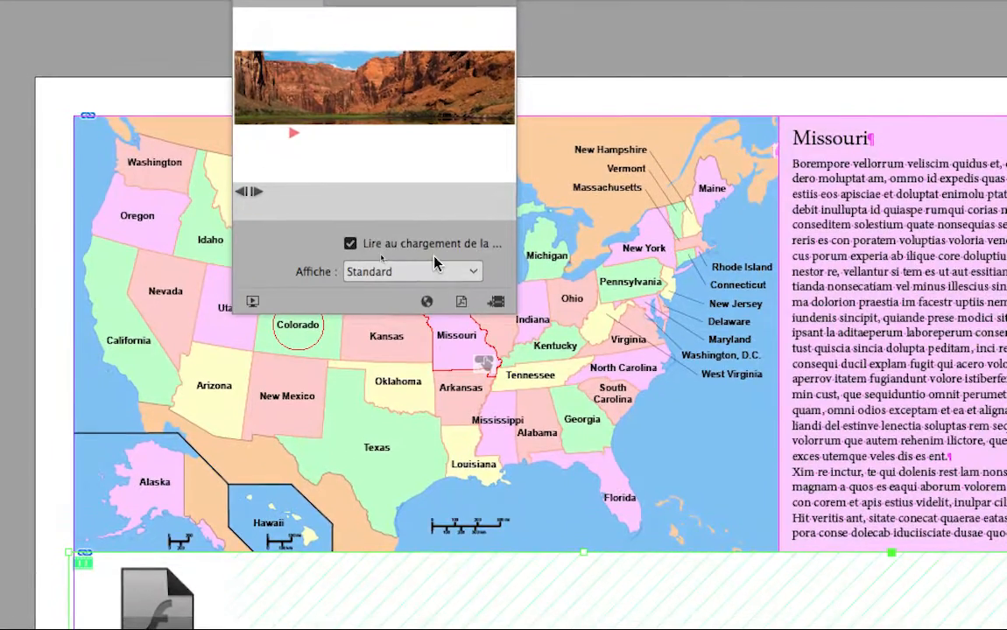
- Examine the SWF's poster choices and preview playback controls, keeping the poster set to Standard
left_click(416, 268)
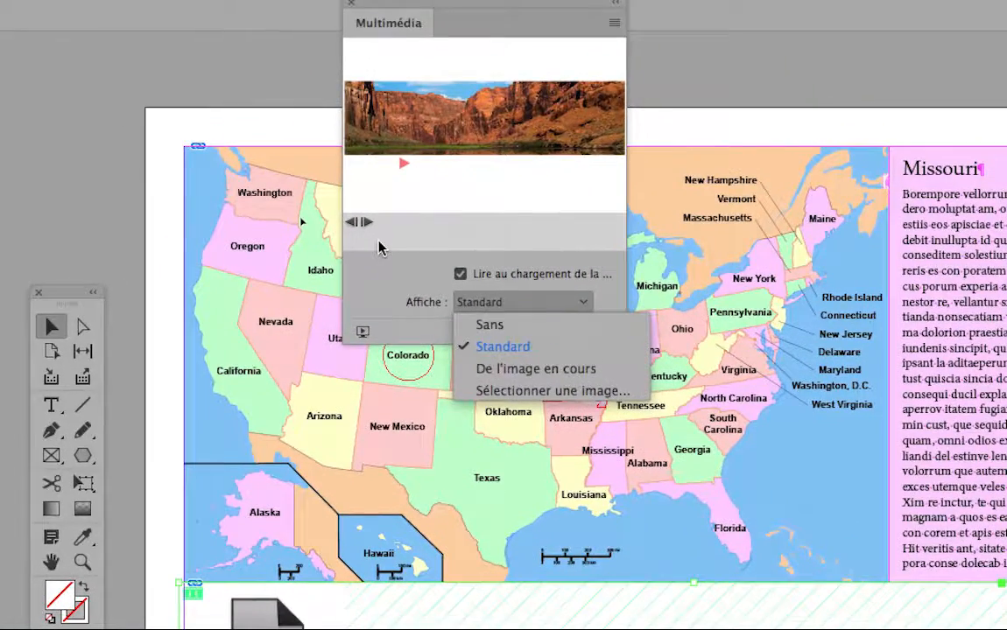
left_click(368, 222)
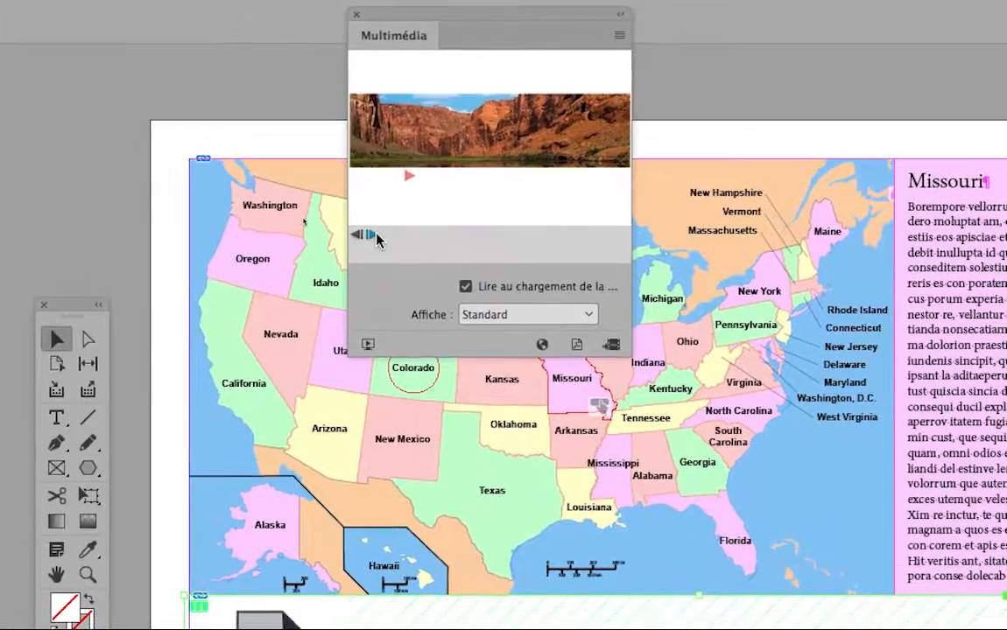
left_click(356, 271)
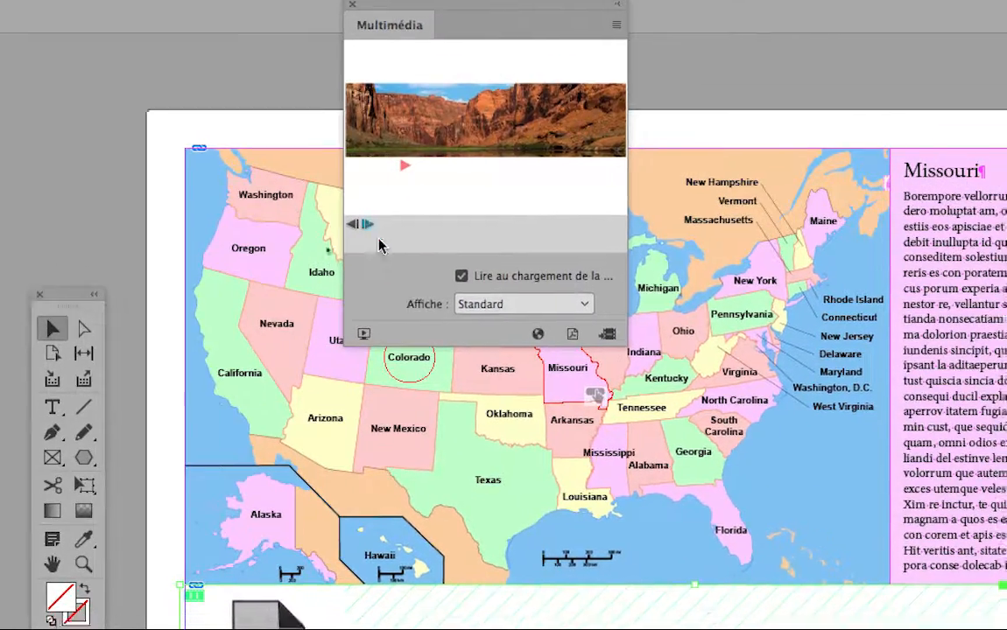
left_click(495, 315)
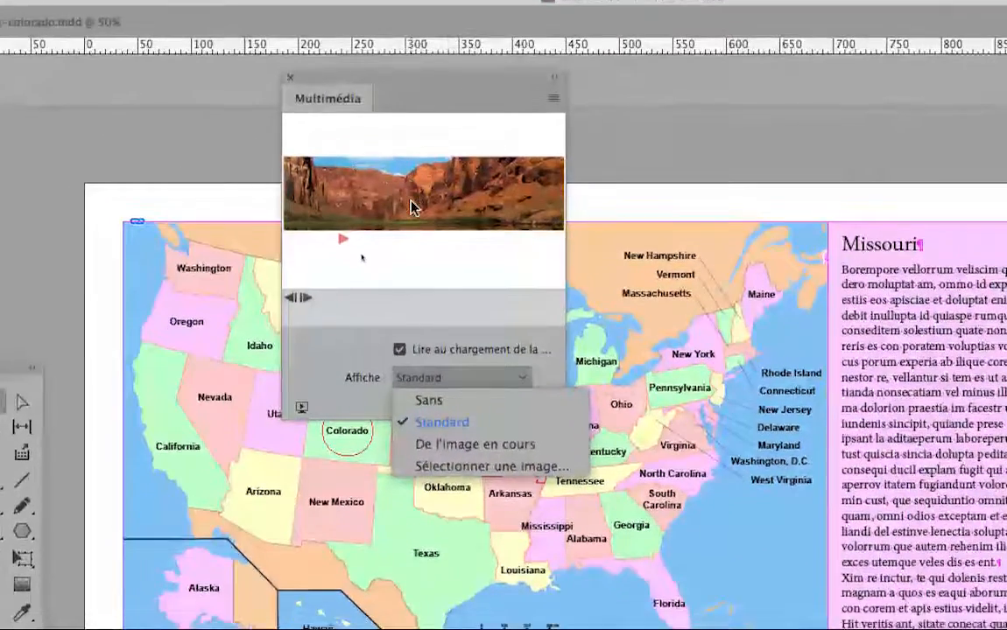
left_click(442, 422)
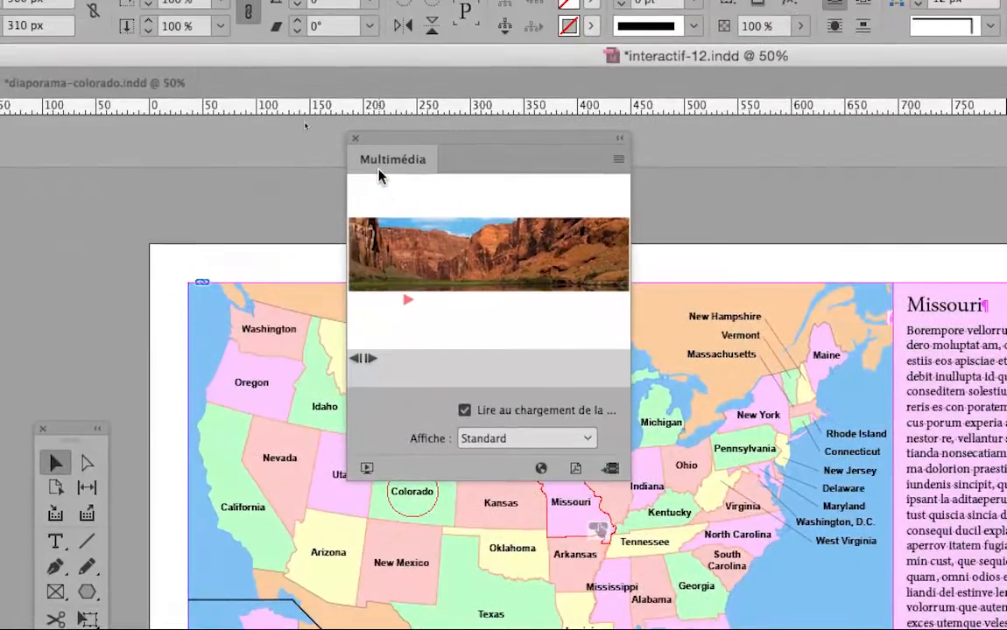
- Save the document and export it again as an interactive Adobe PDF, replacing interactif-12.pdf and accepting the overset text
left_click(94, 5)
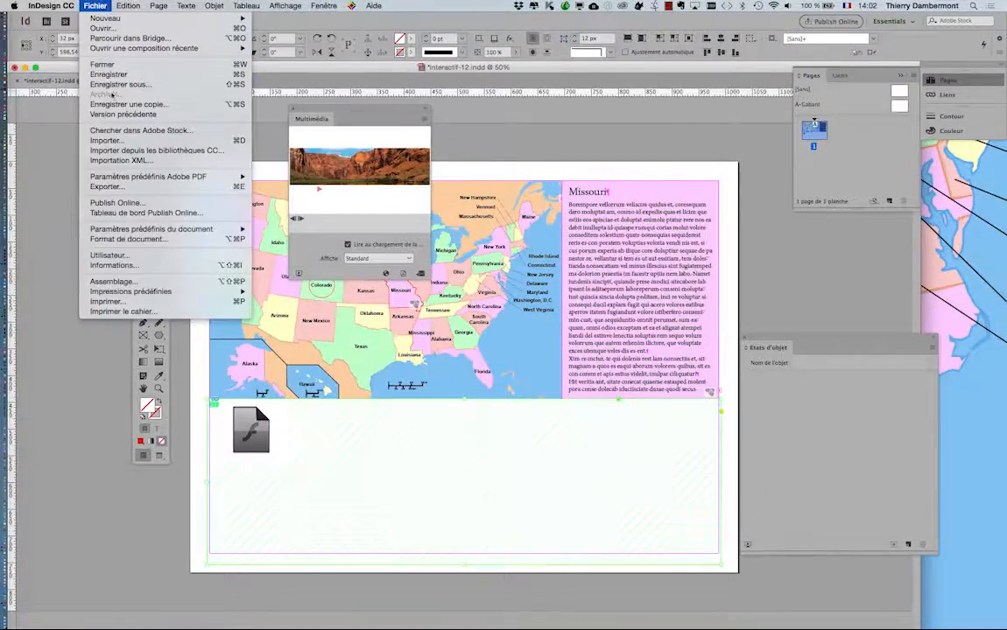
left_click(108, 73)
left_click(95, 5)
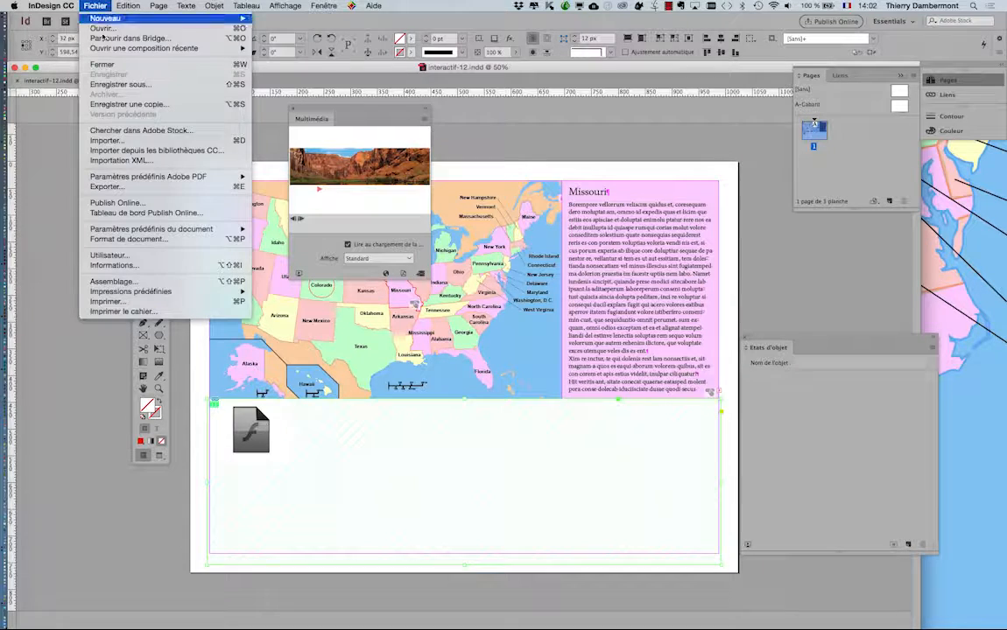
left_click(106, 187)
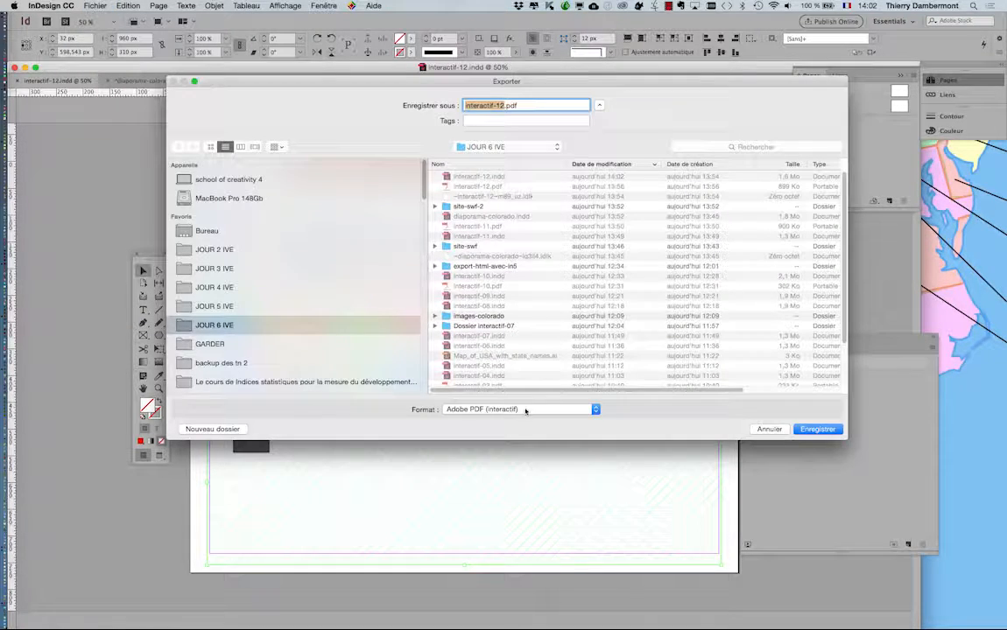
left_click(825, 431)
left_click(589, 154)
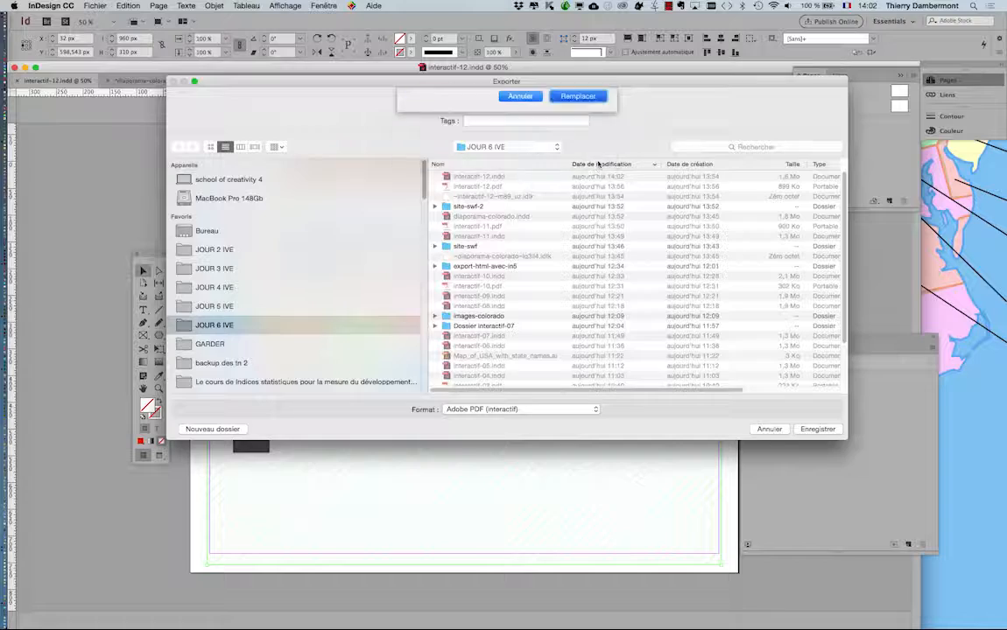
left_click(868, 382)
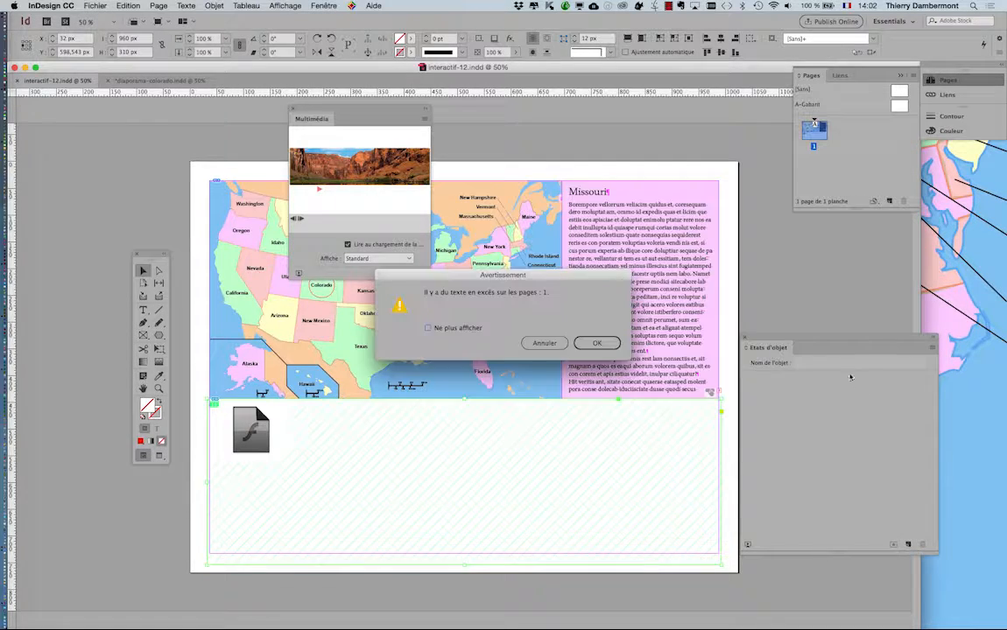
left_click(597, 343)
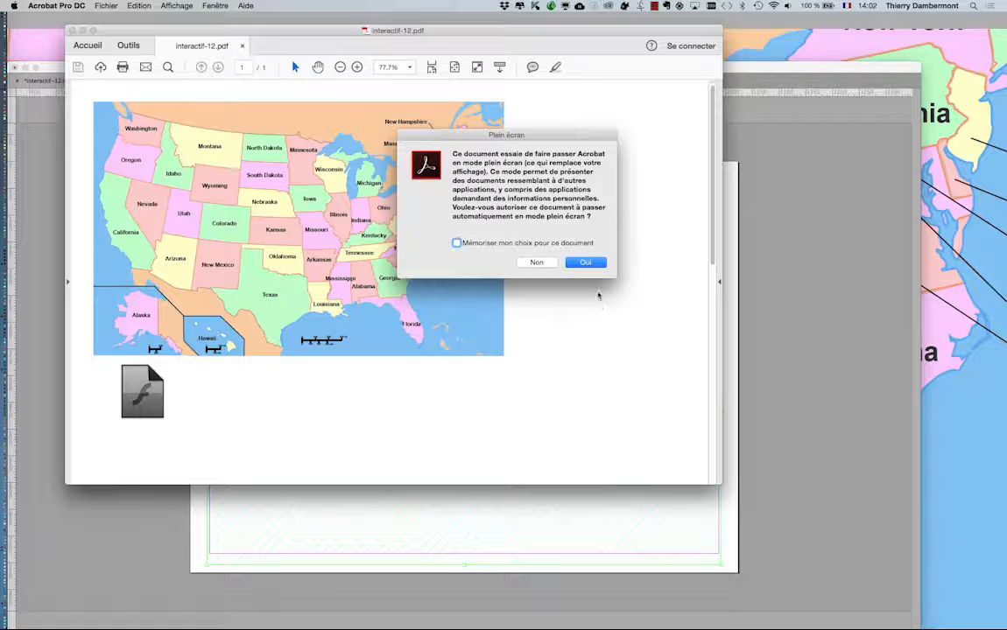
- View the new PDF in full screen and test the slideshow's red arrow and the Colorado and Missouri map buttons
left_click(585, 263)
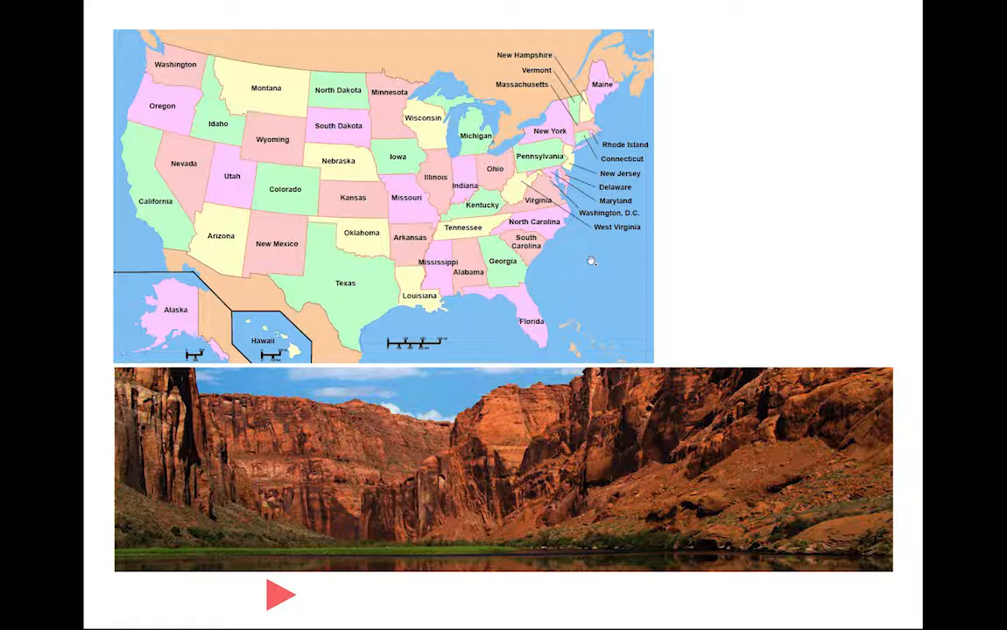
left_click(278, 596)
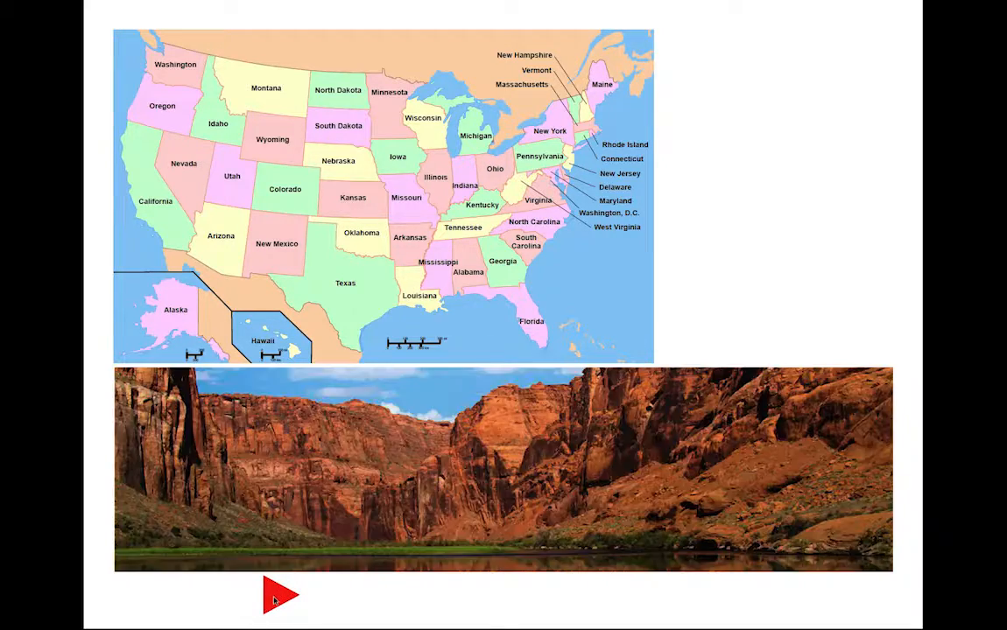
left_click(265, 180)
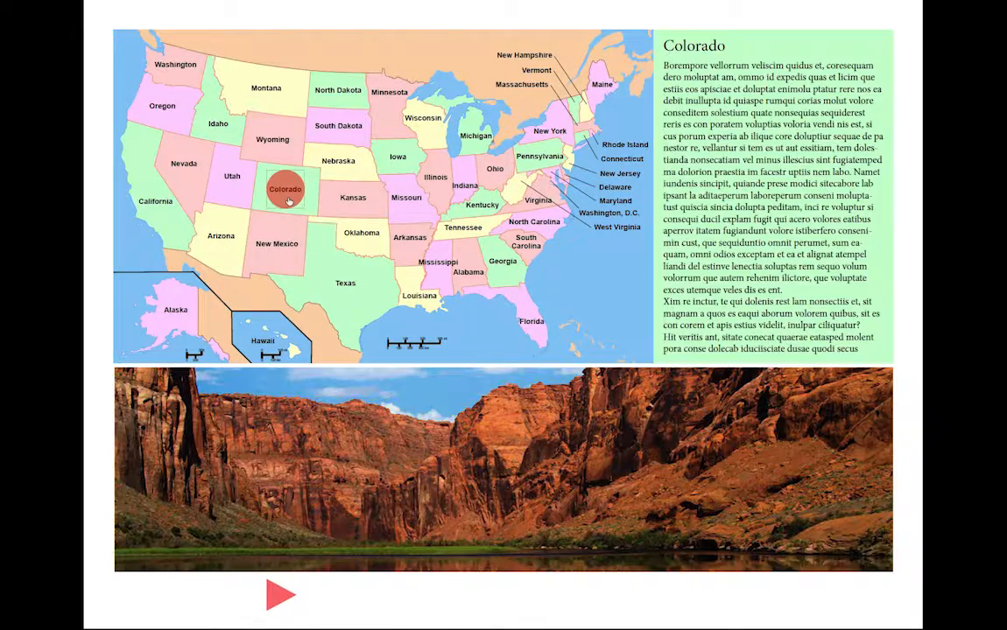
left_click(404, 211)
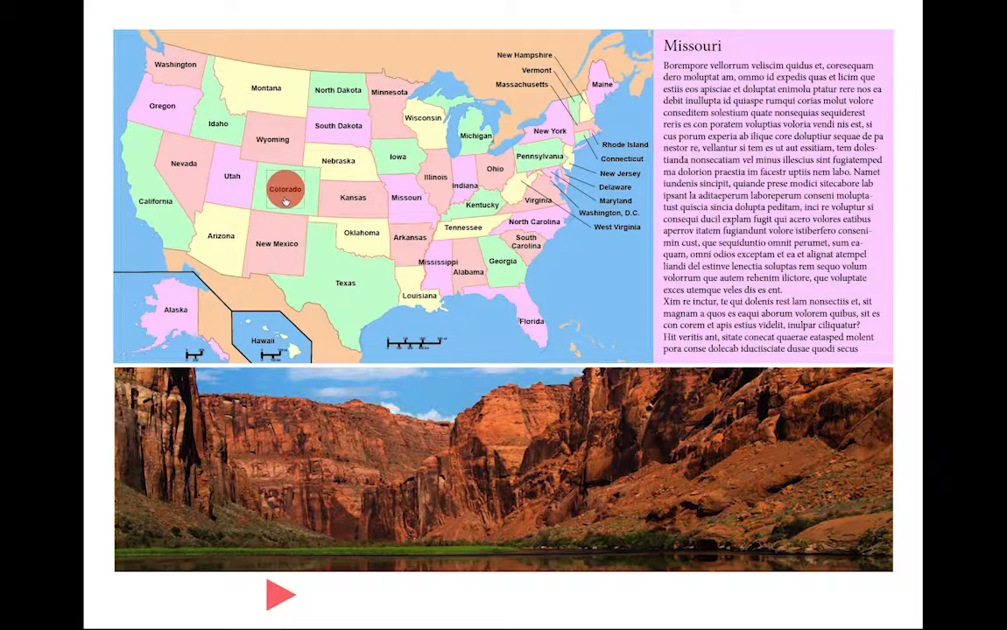